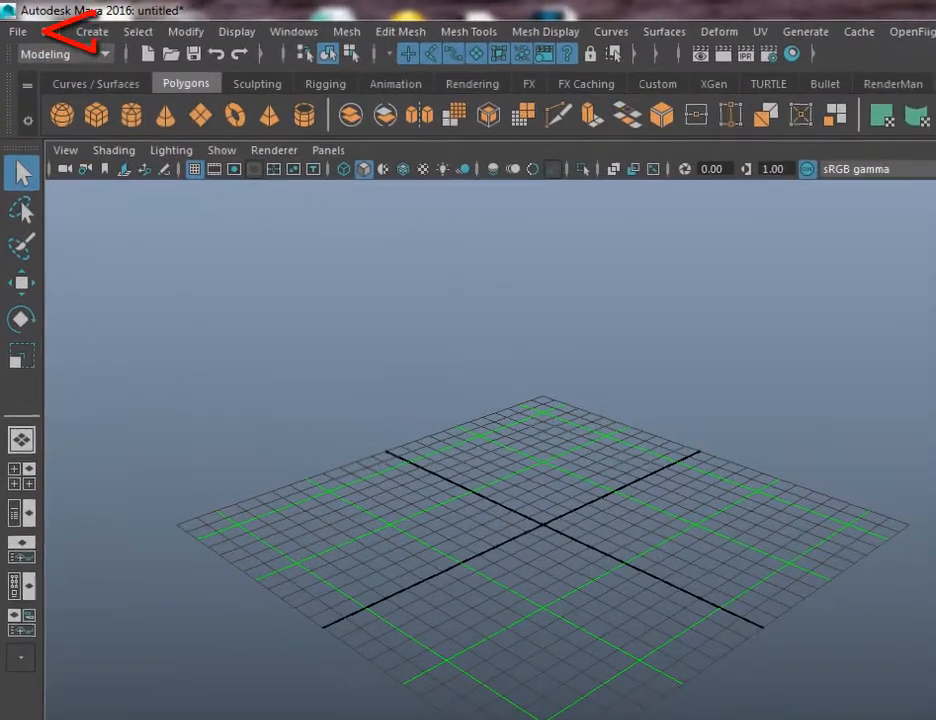
- Create a new project named Cube in D:/Work/Maya, keeping the default folder locations
left_click(16, 31)
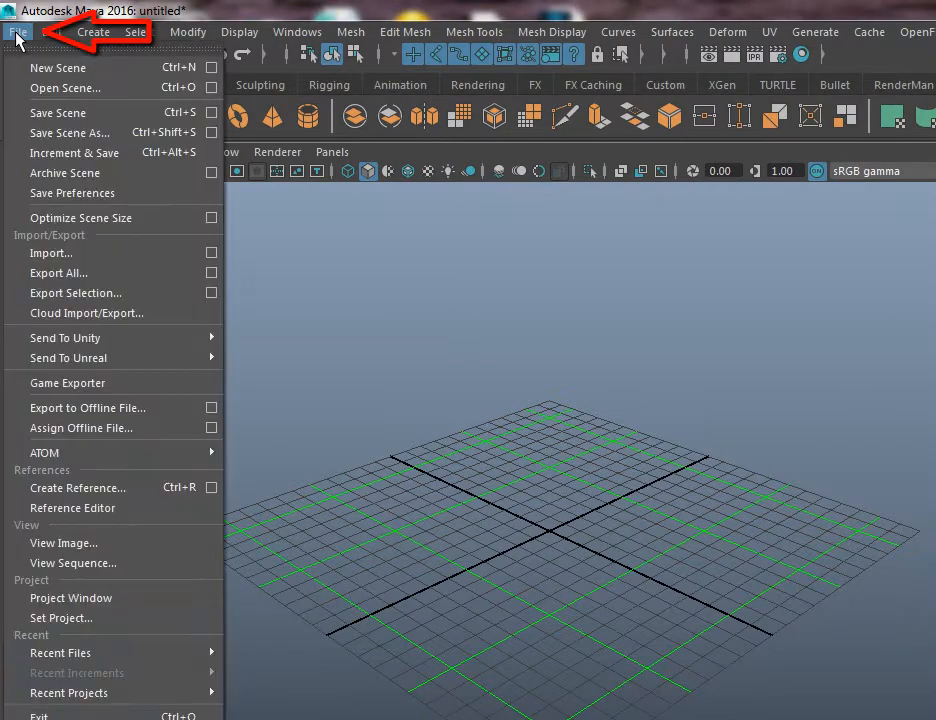
left_click(126, 600)
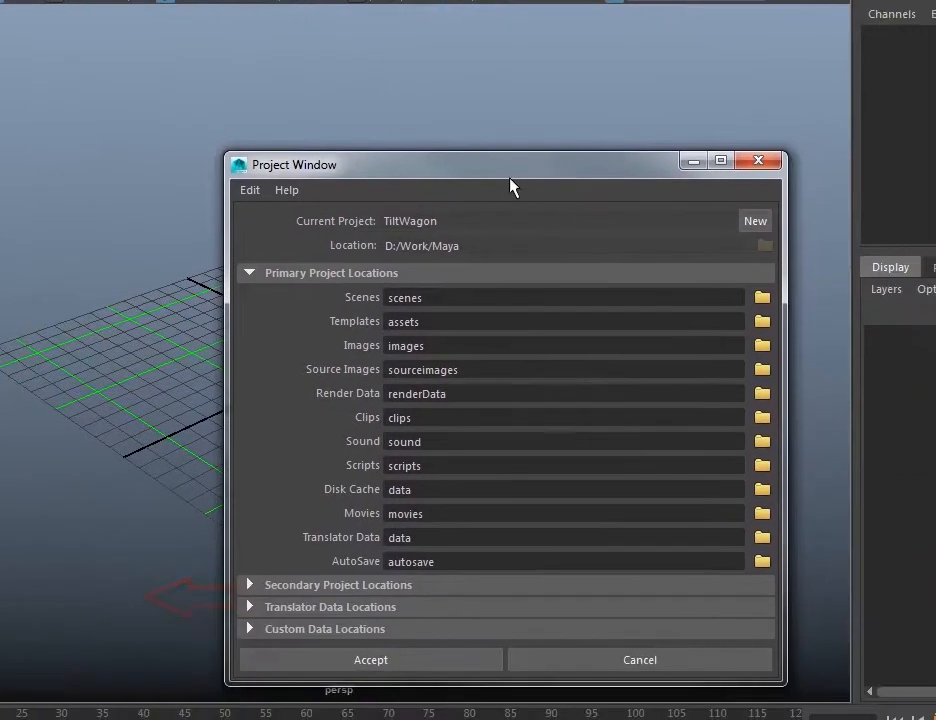
left_click_drag(718, 350, 446, 119)
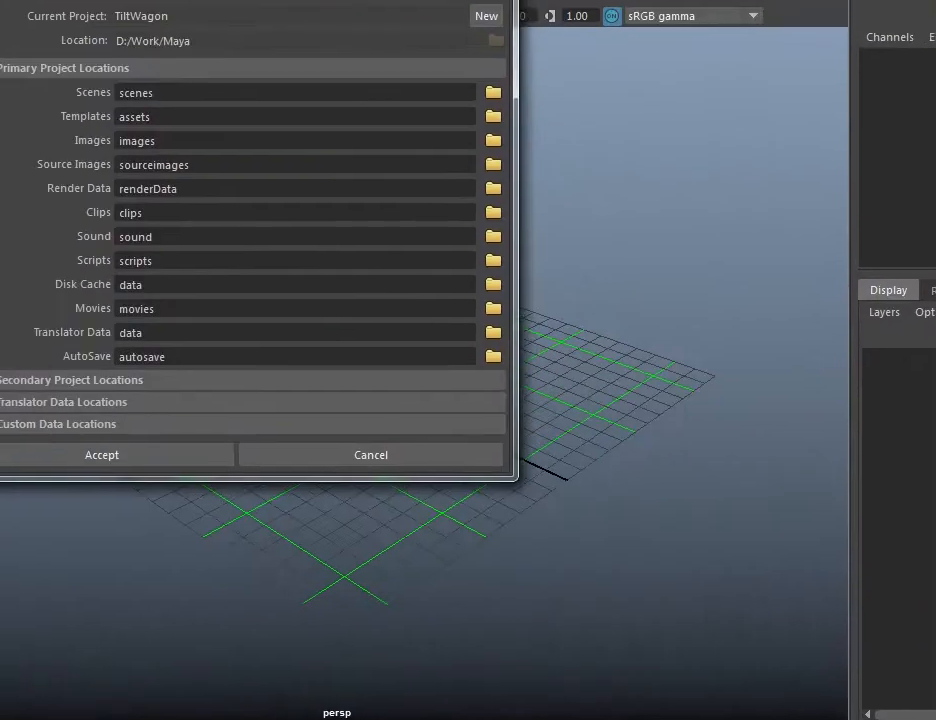
left_click(546, 106)
left_click_drag(259, 47, 529, 102)
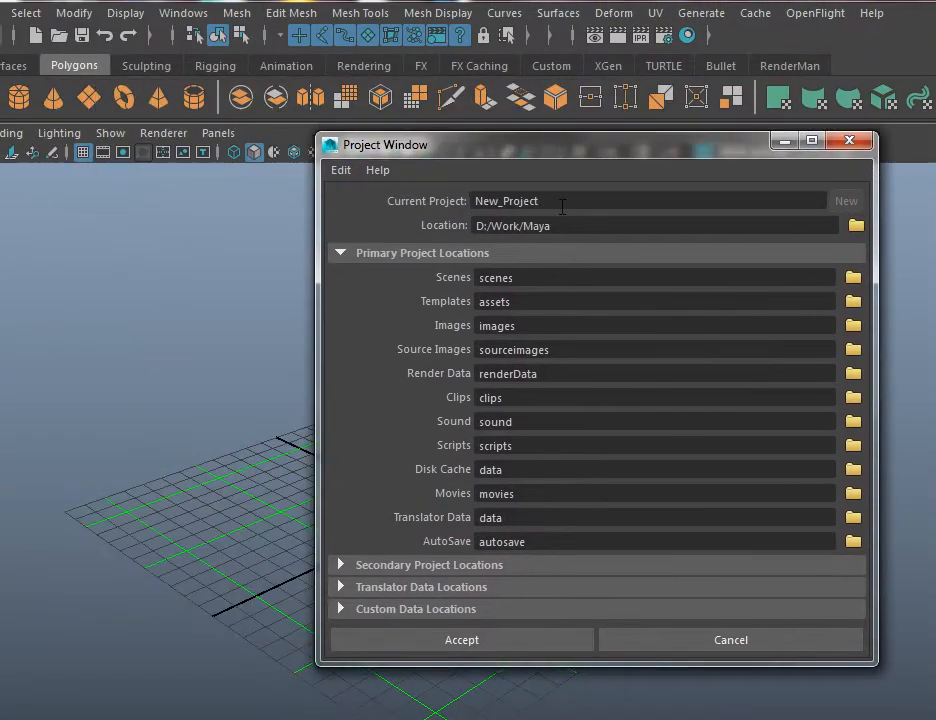
left_click_drag(562, 206, 459, 204)
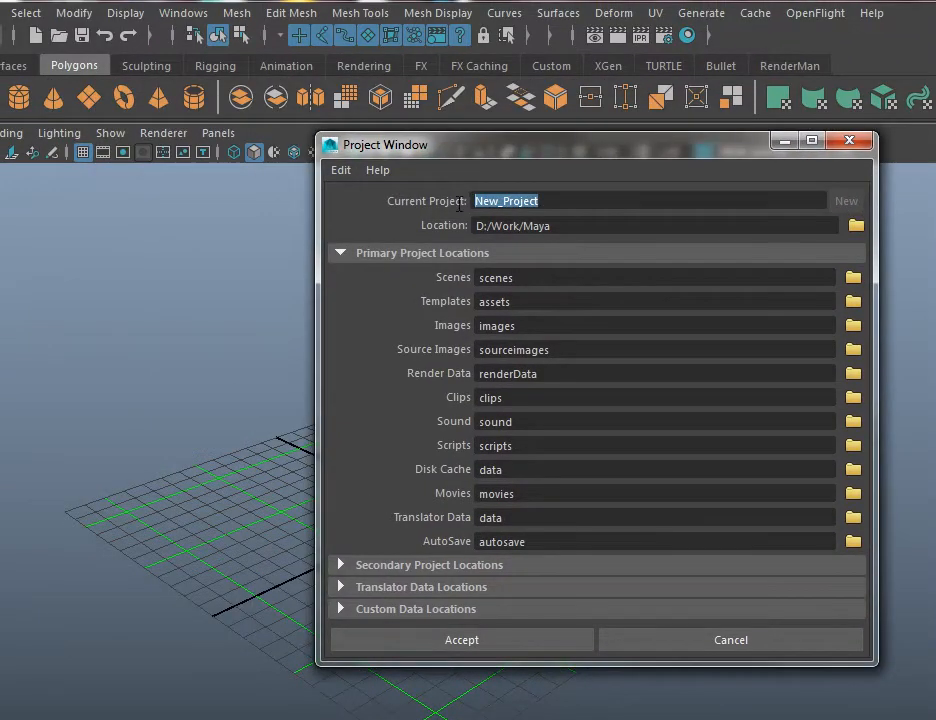
type("Cobe")
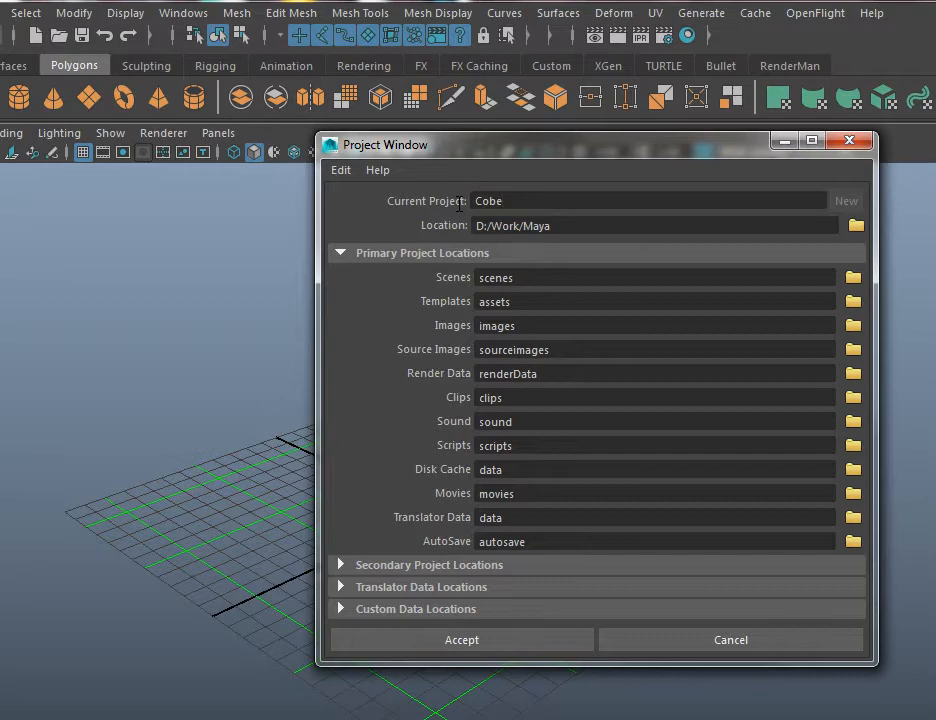
type("ube")
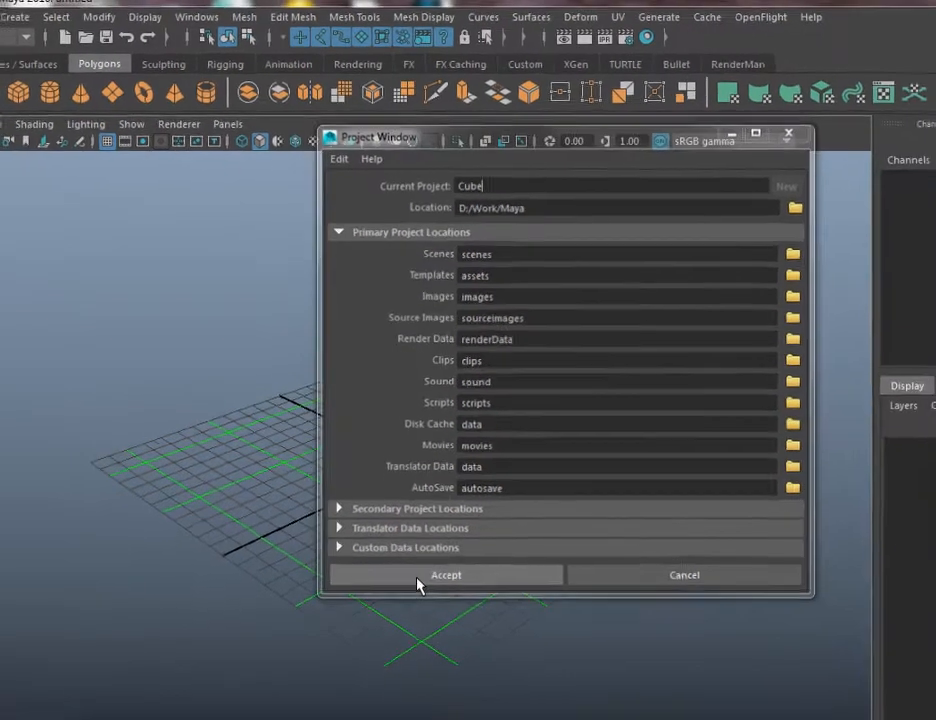
left_click(434, 643)
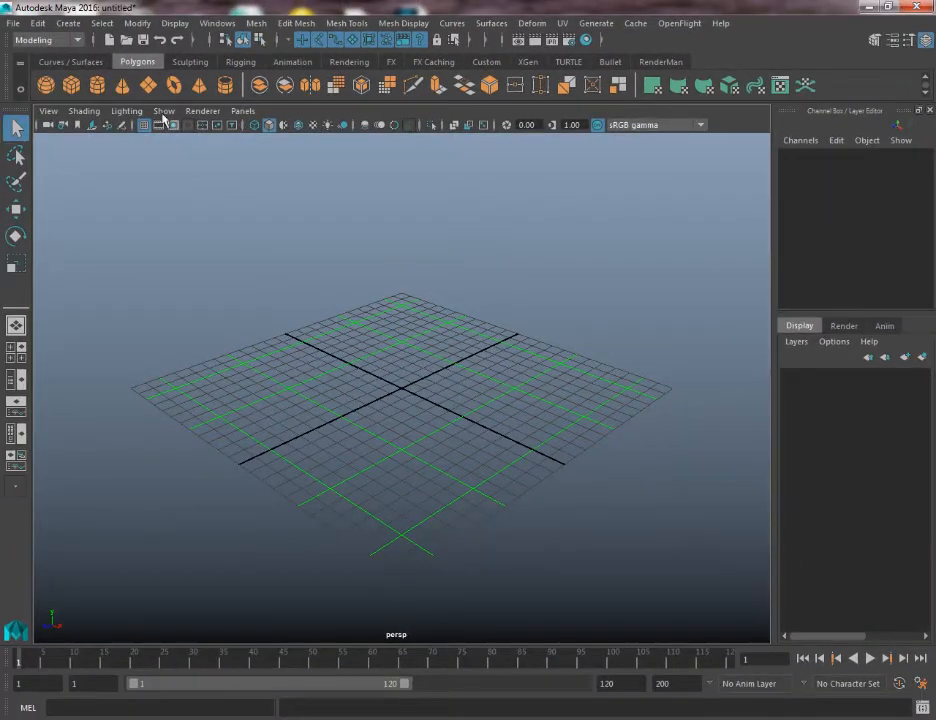
- Set the Cube folder in D:\Work\Maya as the current project
left_click(10, 23)
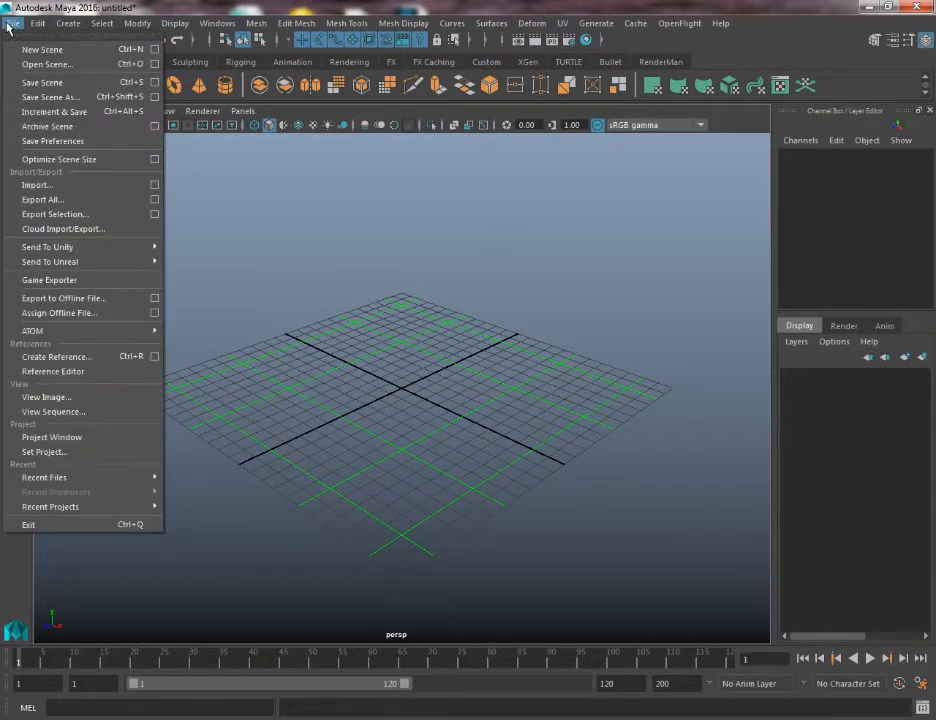
left_click(42, 452)
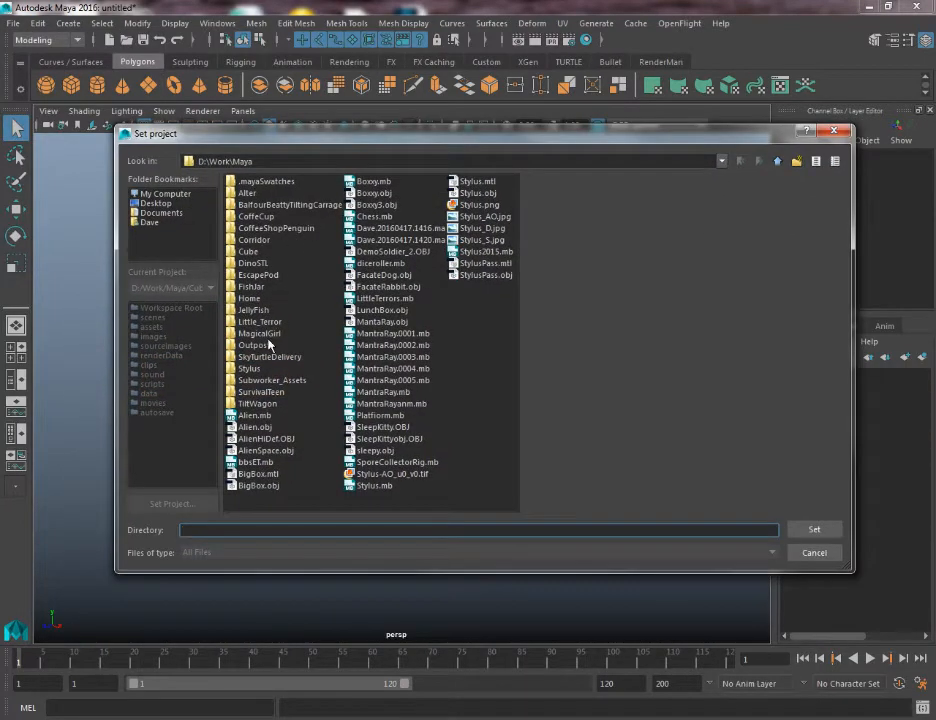
left_click(250, 251)
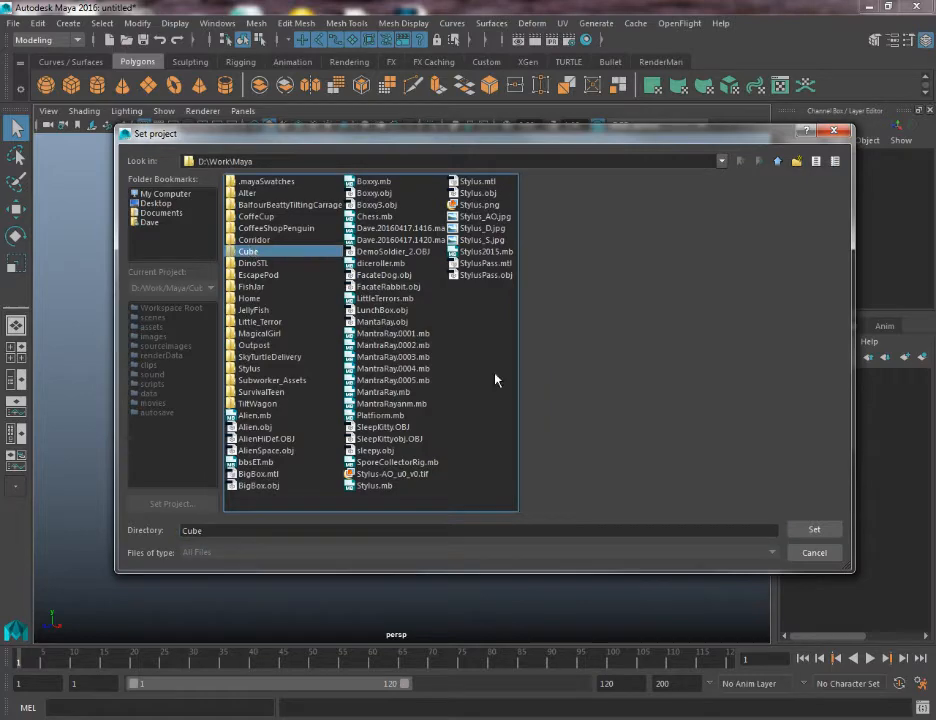
left_click(812, 537)
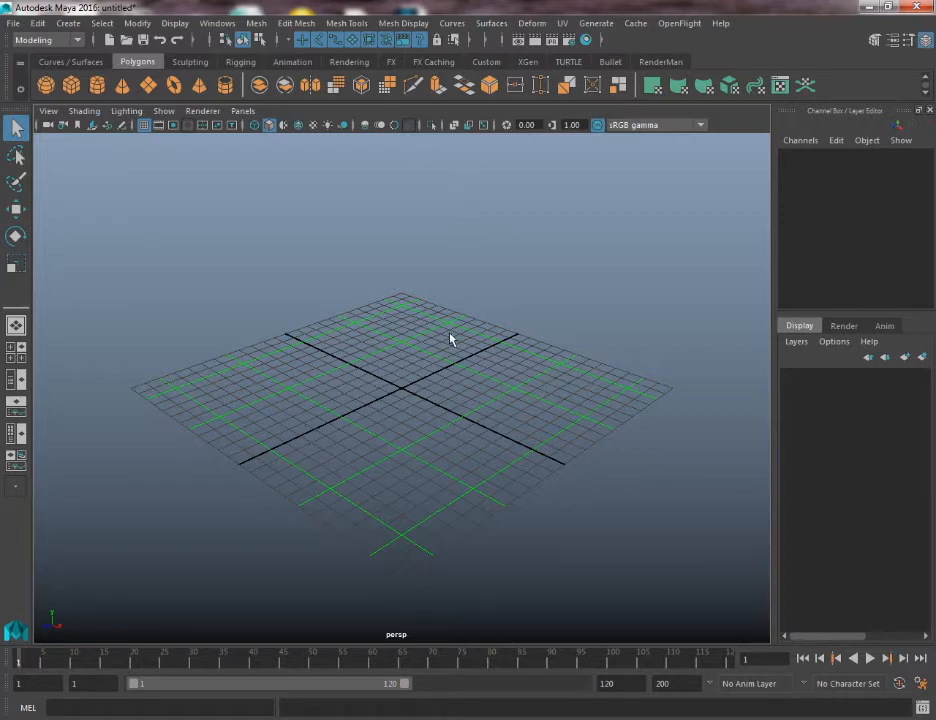
- Draw a large equal-sided polygon cube from the centre of the grid
left_click(71, 87)
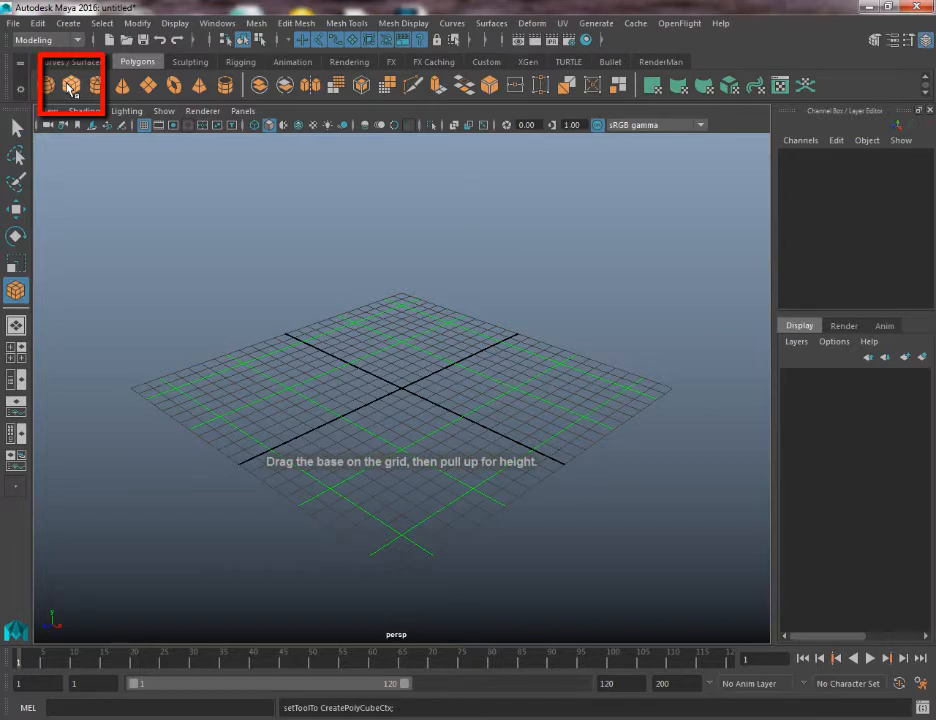
key("shift")
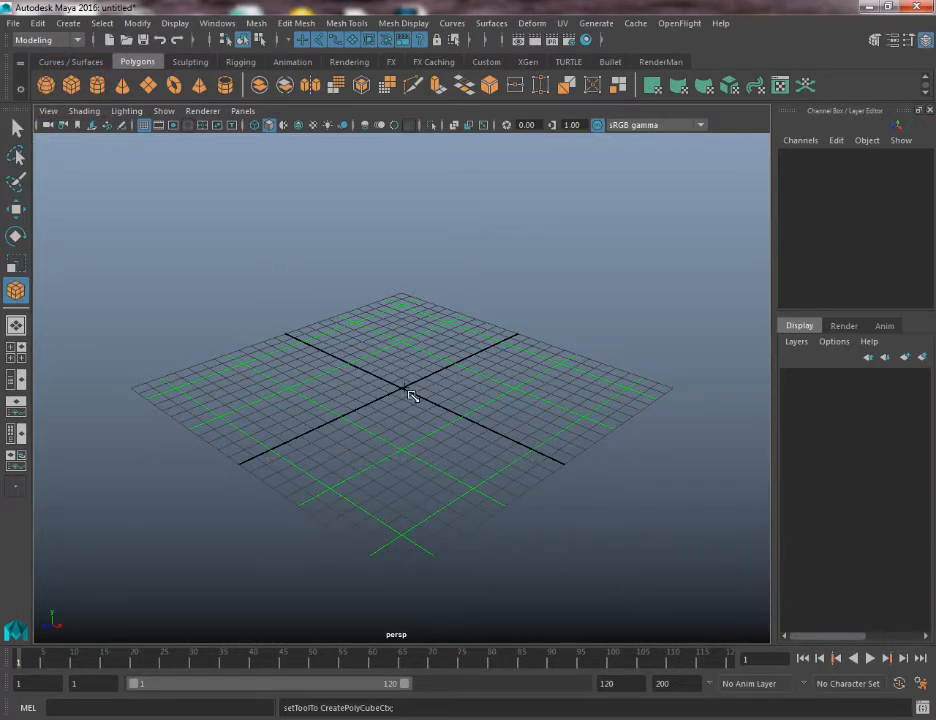
left_click_drag(416, 405, 460, 455, "shift")
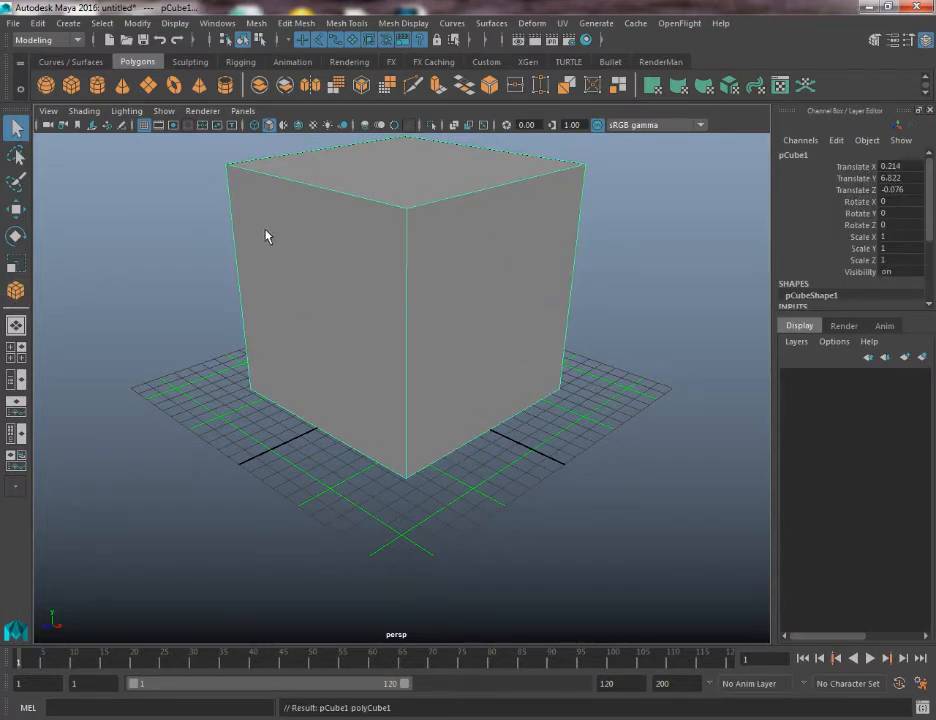
- Draw a smaller polygon cube, a cylinder and a cone with constrained proportions beside the large cube
middle_click_drag(620, 384, 470, 438, "alt")
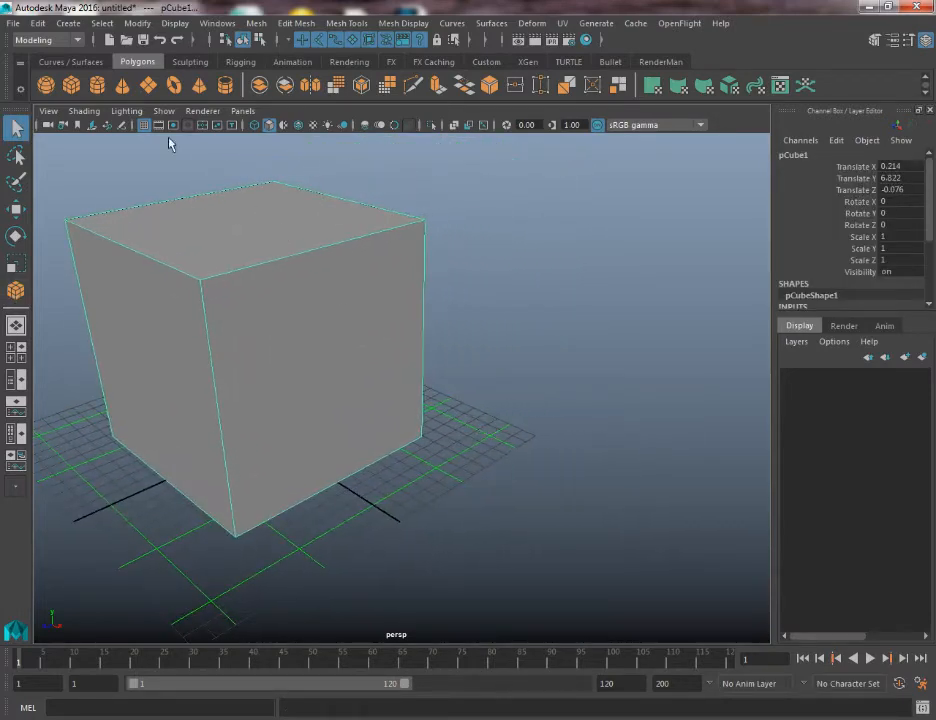
left_click(69, 87)
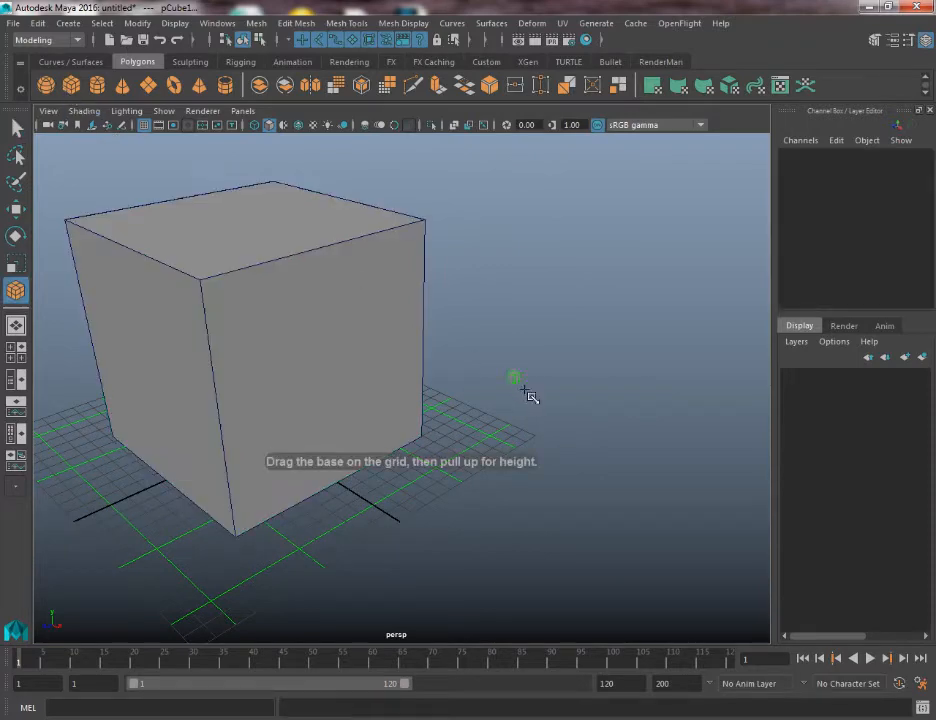
mouse_move(528, 396)
left_mouse_down("shift")
mouse_move(539, 407)
mouse_move(520, 393)
left_mouse_up("shift")
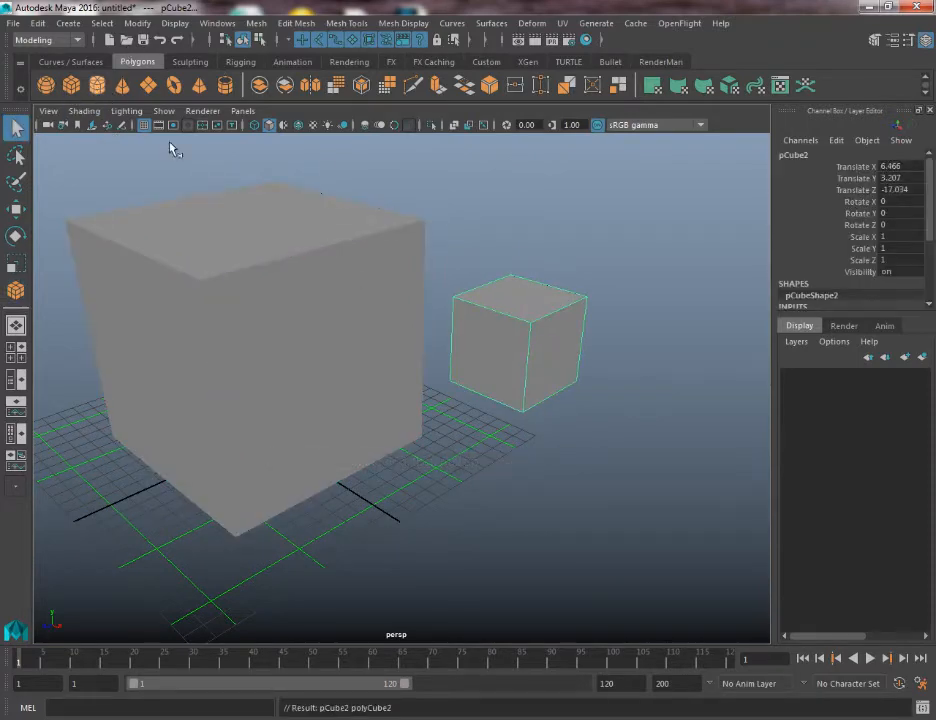
left_click(95, 84)
left_click_drag(604, 462, 618, 488, "shift")
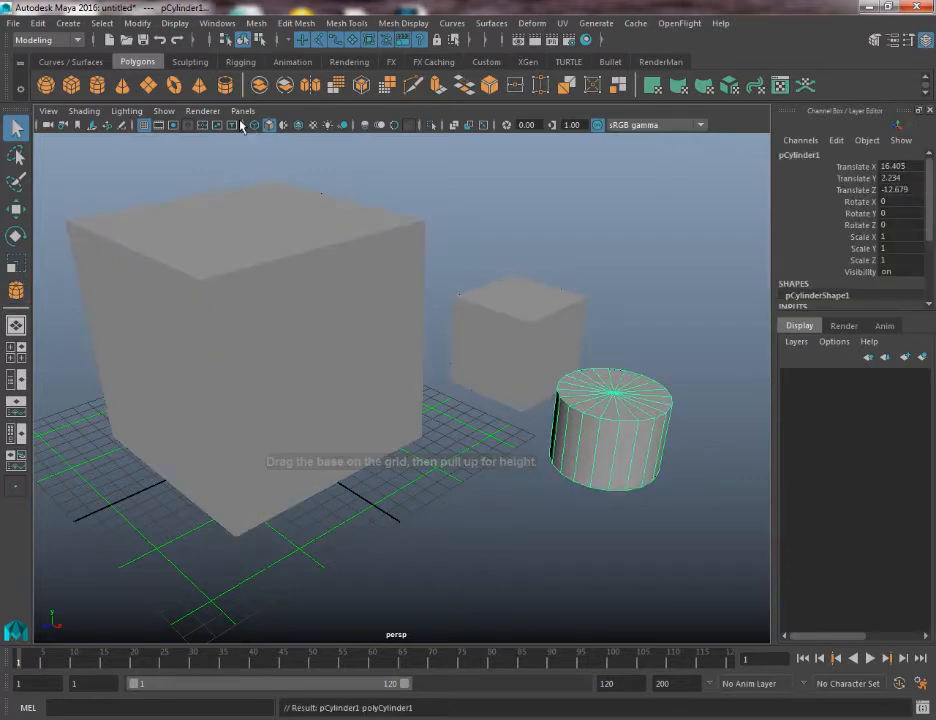
left_click(124, 87)
left_click_drag(478, 493, 501, 512, "shift")
- Delete the small cube, the cylinder and the cone, keeping only the large cube
left_click(489, 376)
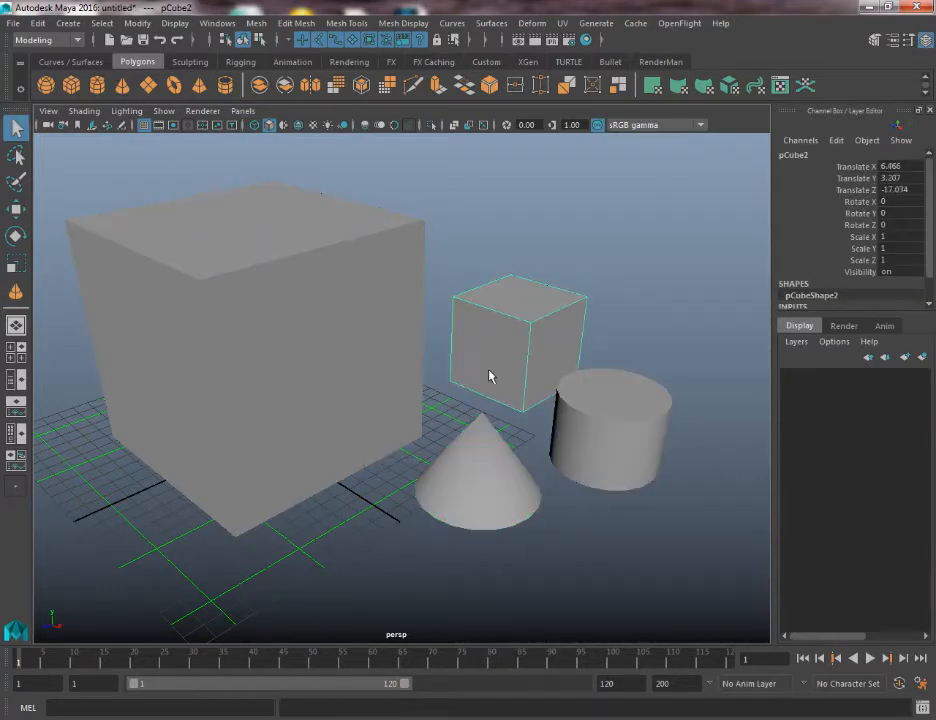
left_click(472, 462)
left_click(594, 449)
left_click(445, 481)
left_click(496, 323)
key("Delete")
left_click_drag(491, 334, 658, 610)
key("Delete")
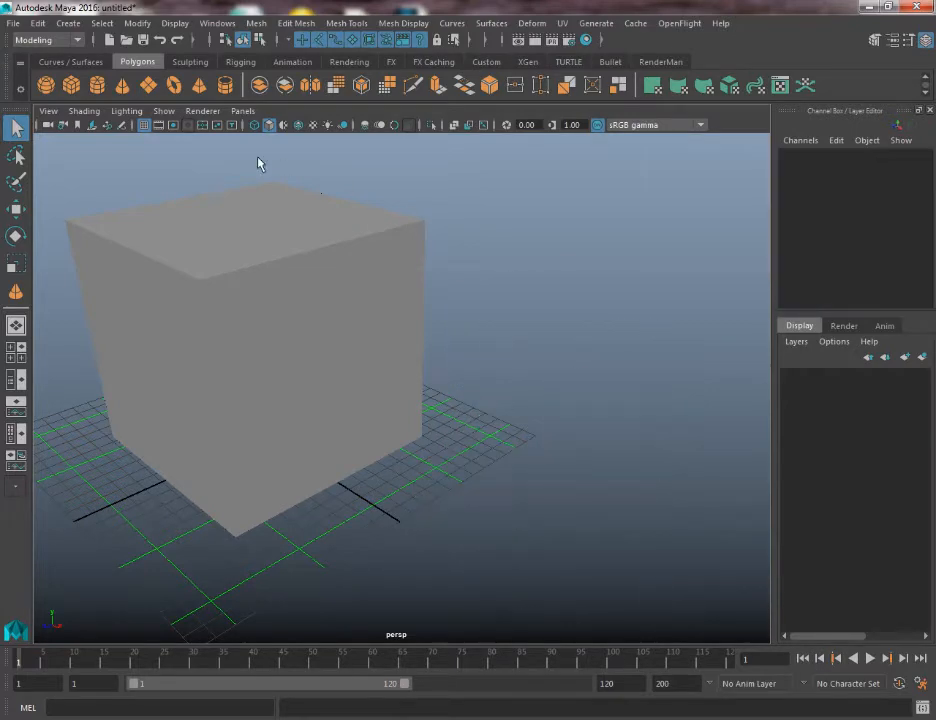
- Draw a polygon box with unequal sides beside the large cube and delete it
left_click(72, 86)
left_click_drag(527, 428, 614, 287)
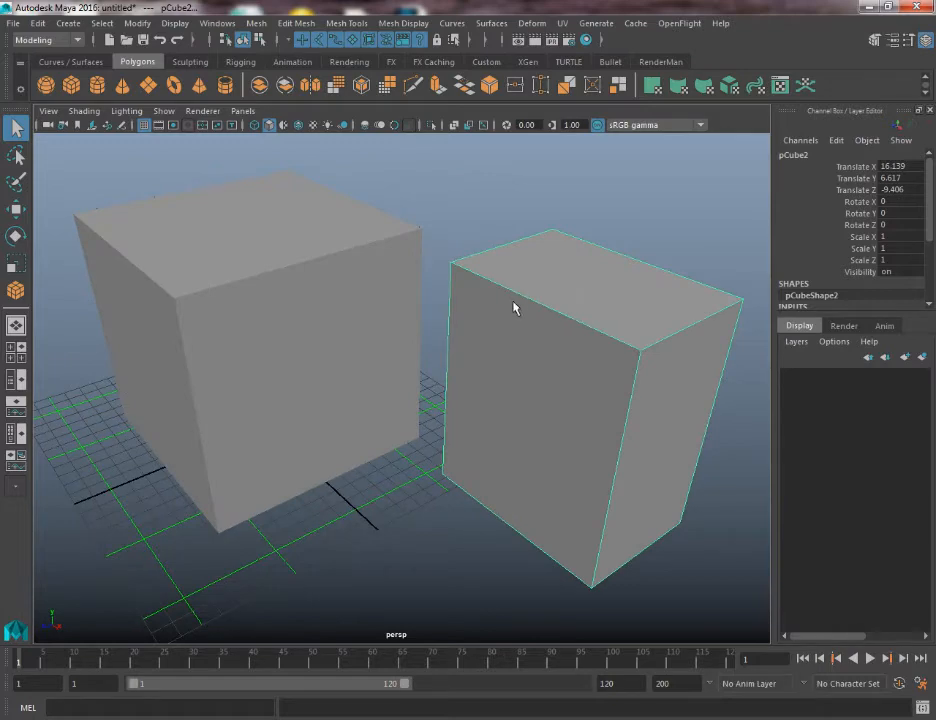
key("Delete")
- Select the large cube, frame it and examine it from all around, including from below
left_click(232, 307)
key("f")
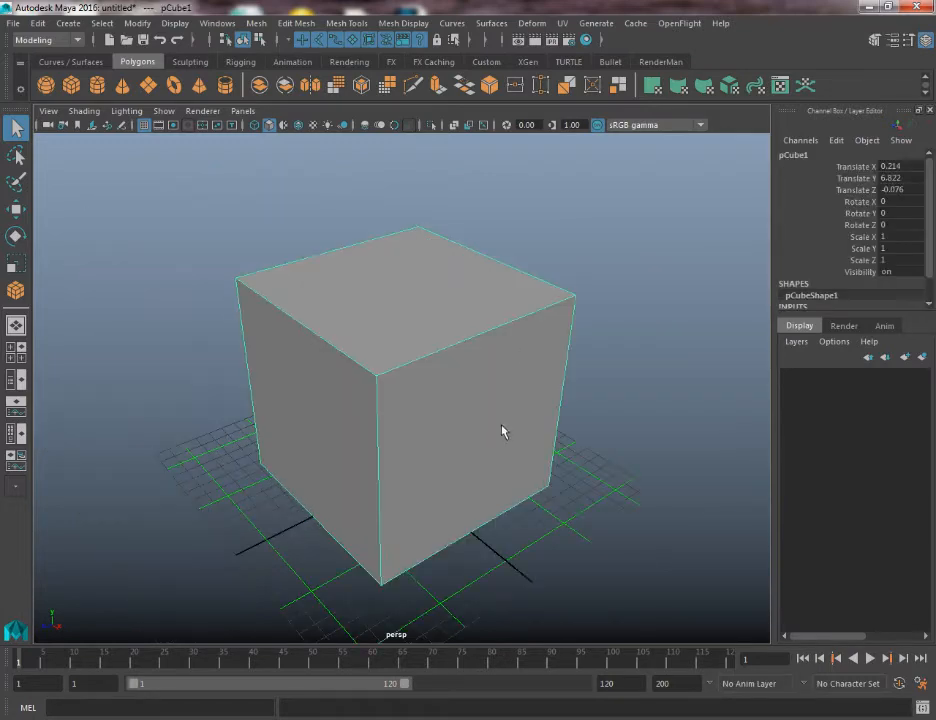
left_click_drag(503, 431, 513, 392, "alt")
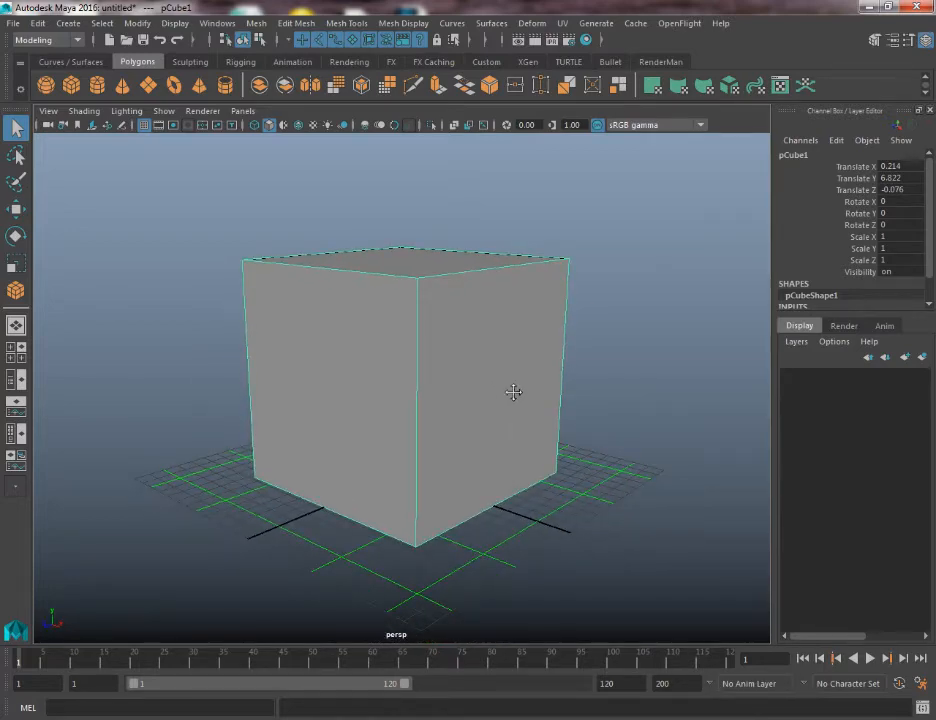
left_click_drag(513, 392, 394, 322, "alt")
key("f")
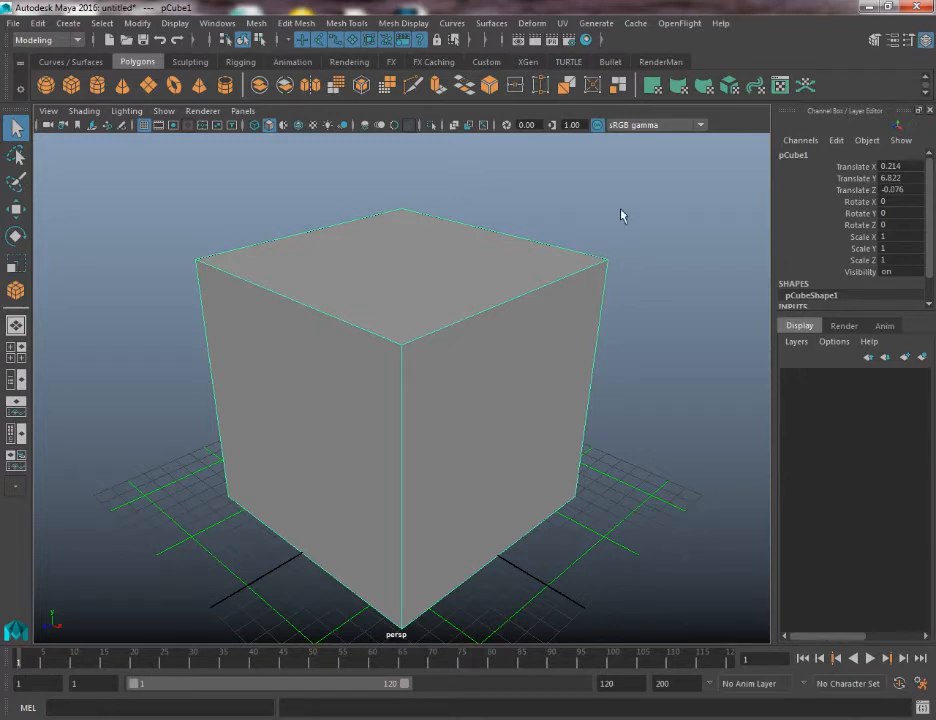
left_click(661, 257)
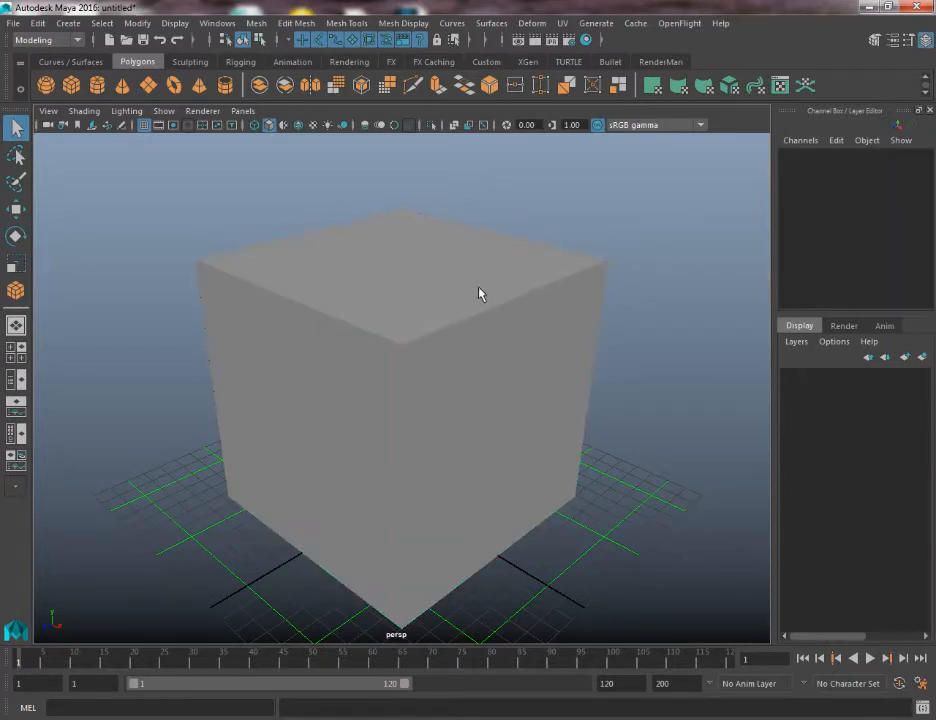
left_click(338, 280)
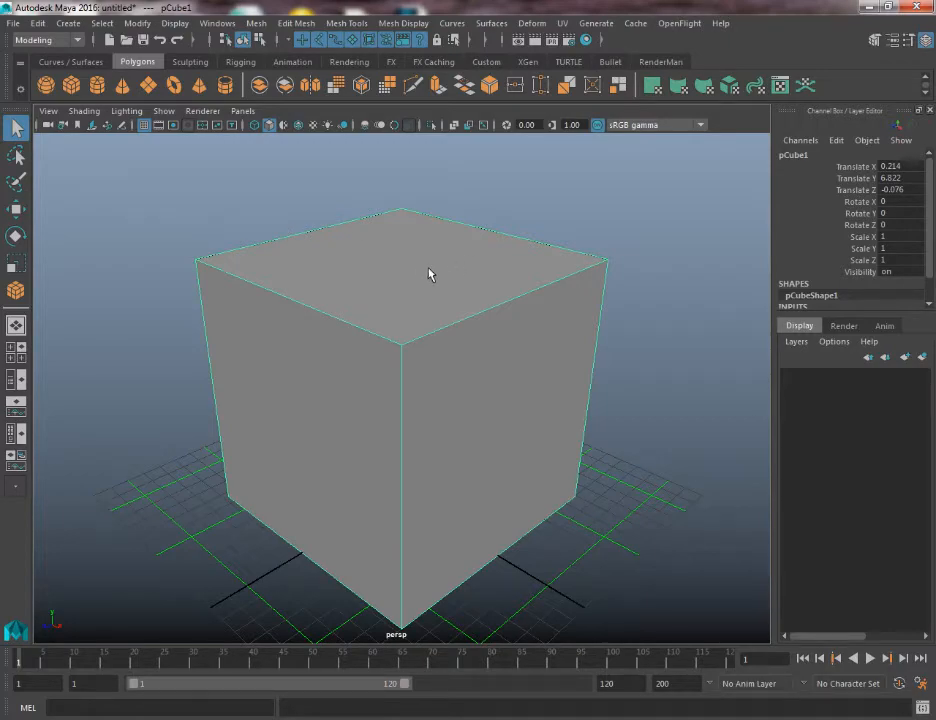
left_click_drag(428, 273, 282, 203, "alt")
left_click_drag(565, 376, 441, 497, "alt")
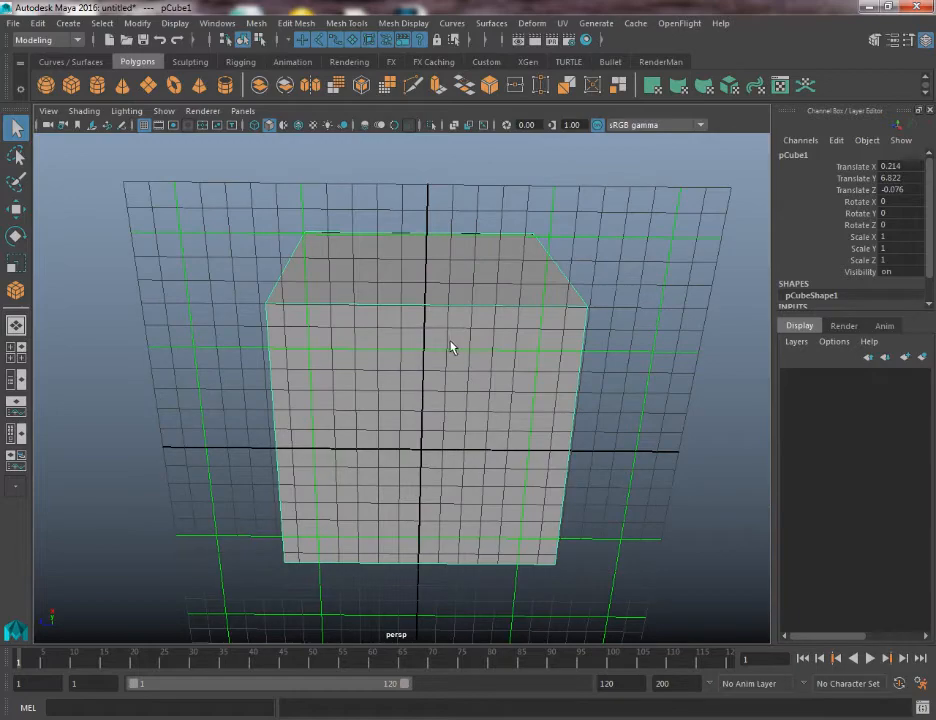
left_click_drag(451, 345, 409, 286, "alt")
- Switch the cube to face selection and select its side faces, leaving the top face unselected
right_click(408, 257)
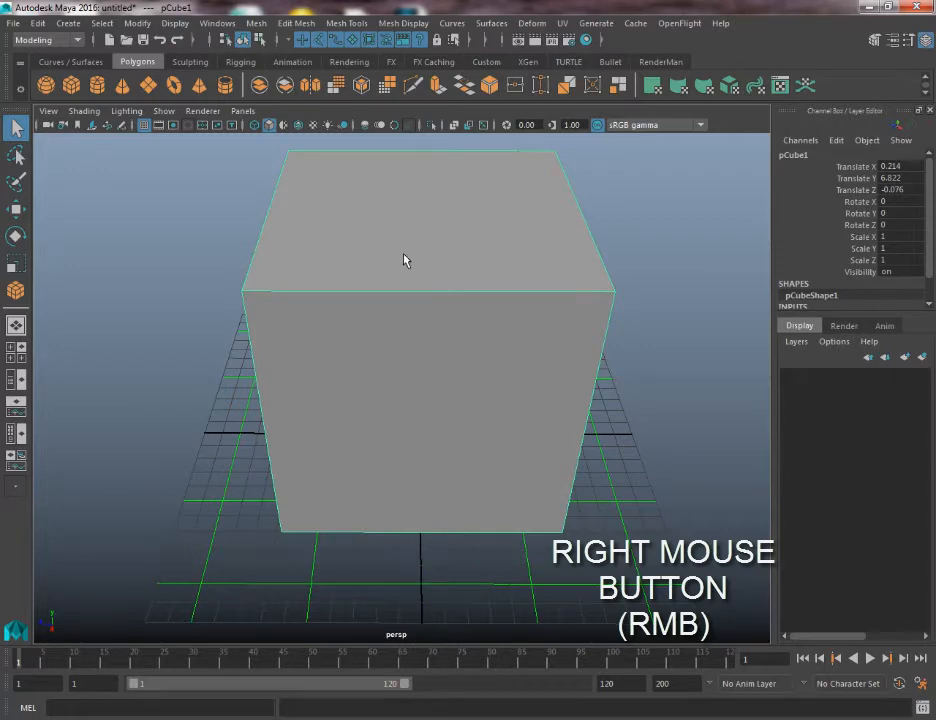
right_click_drag(408, 257, 405, 303)
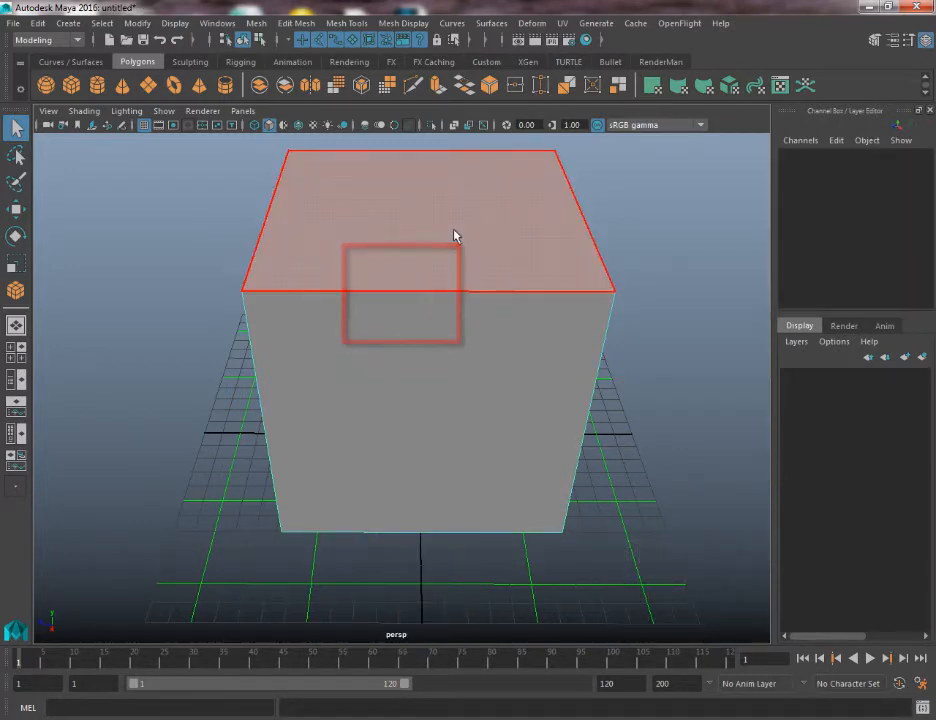
mouse_move(608, 299)
left_mouse_down("alt")
mouse_move(508, 267)
mouse_move(493, 272)
left_mouse_up("alt")
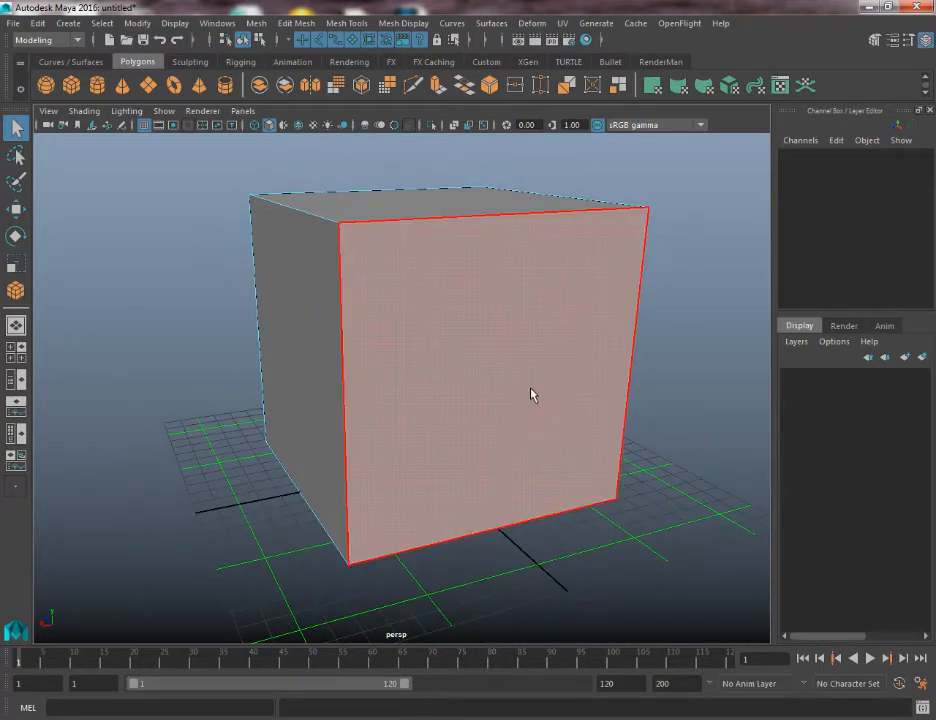
left_click_drag(215, 351, 447, 342, "alt")
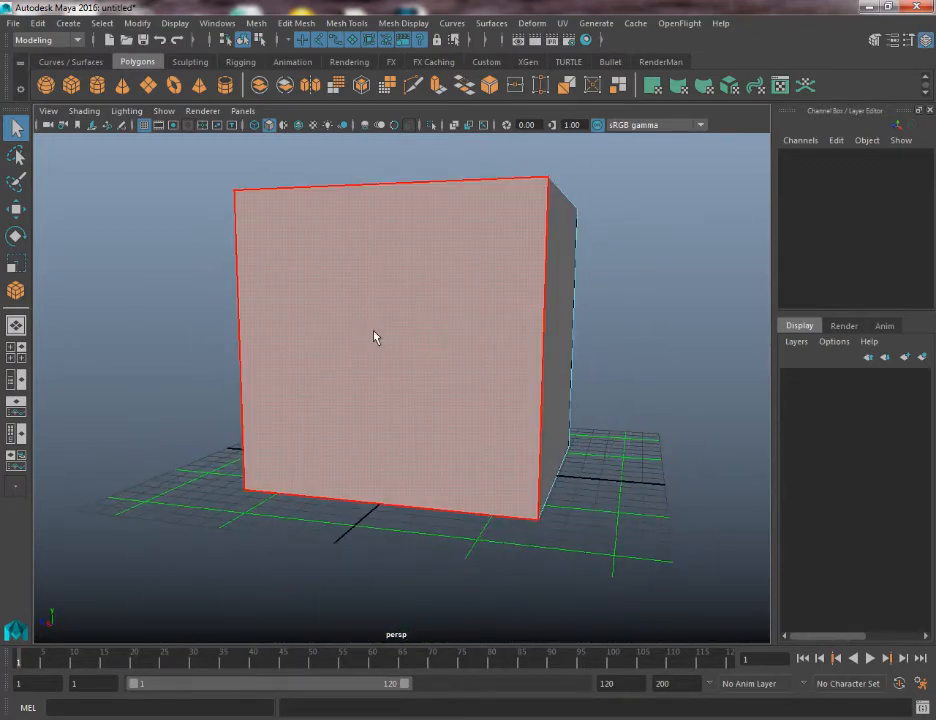
left_click_drag(375, 337, 315, 309, "alt")
left_click_drag(246, 318, 292, 370, "alt")
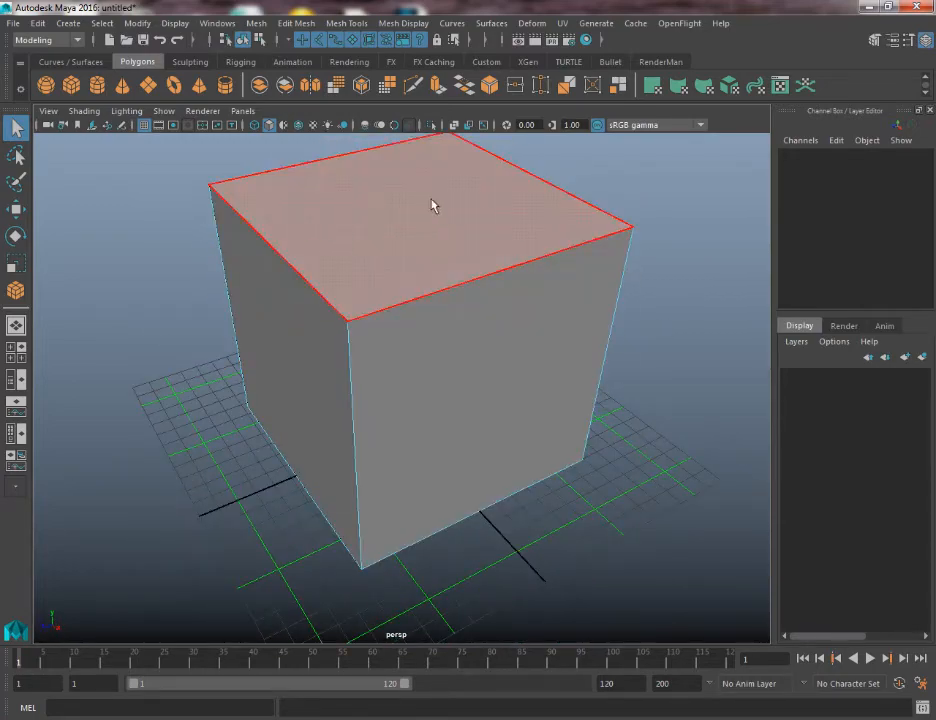
left_click_drag(328, 285, 717, 566, "alt")
left_click_drag(663, 421, 328, 445, "alt")
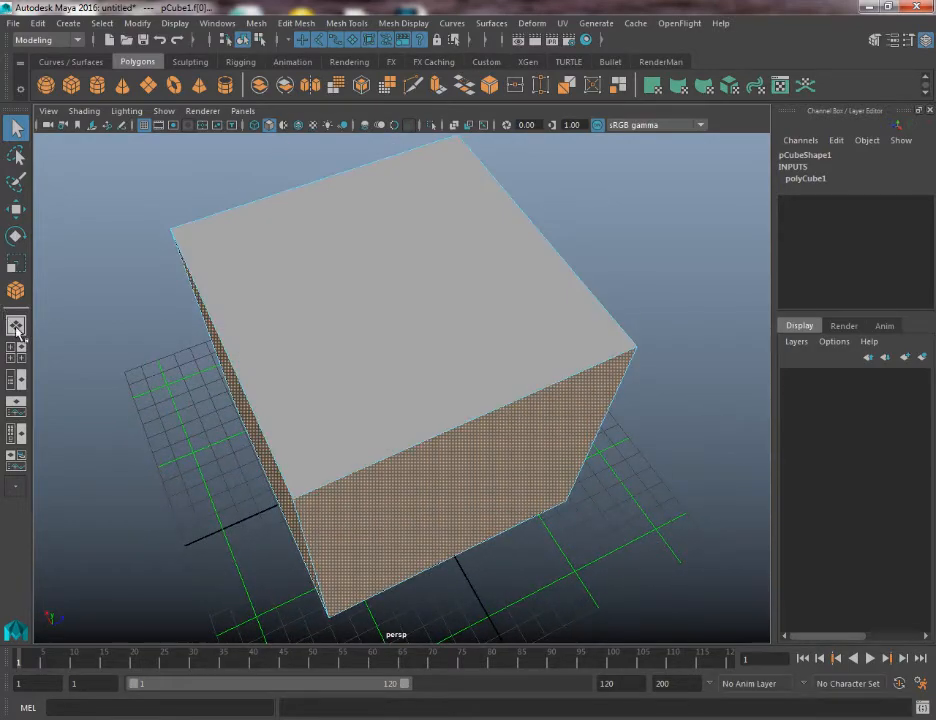
key("f")
middle_click_drag(135, 402, 143, 395, "alt")
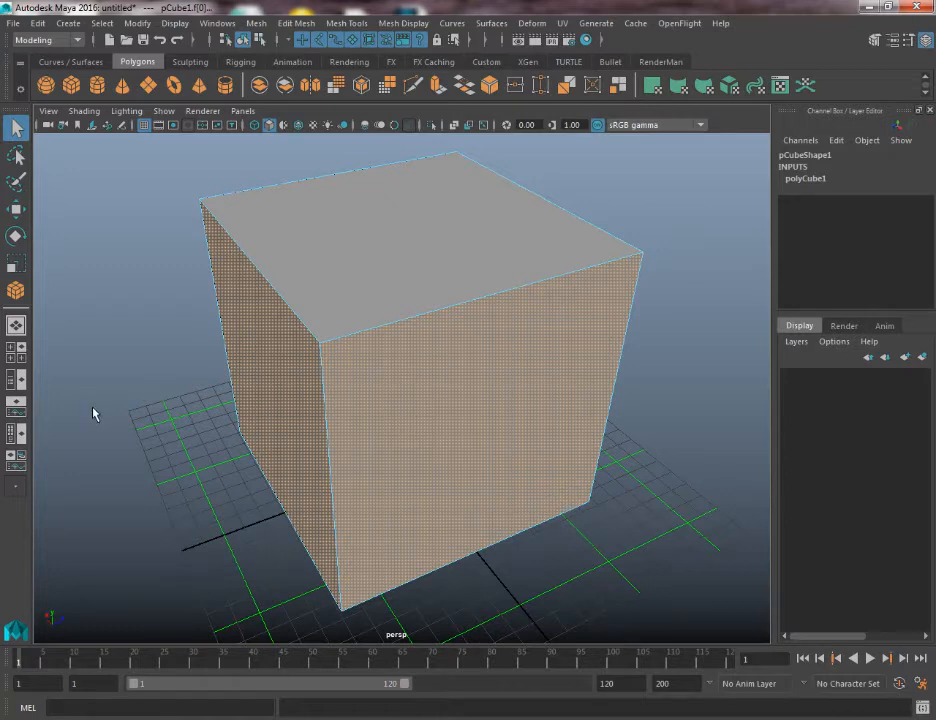
- Delete the cube's selected faces all at once and undo the deletion
key("Delete")
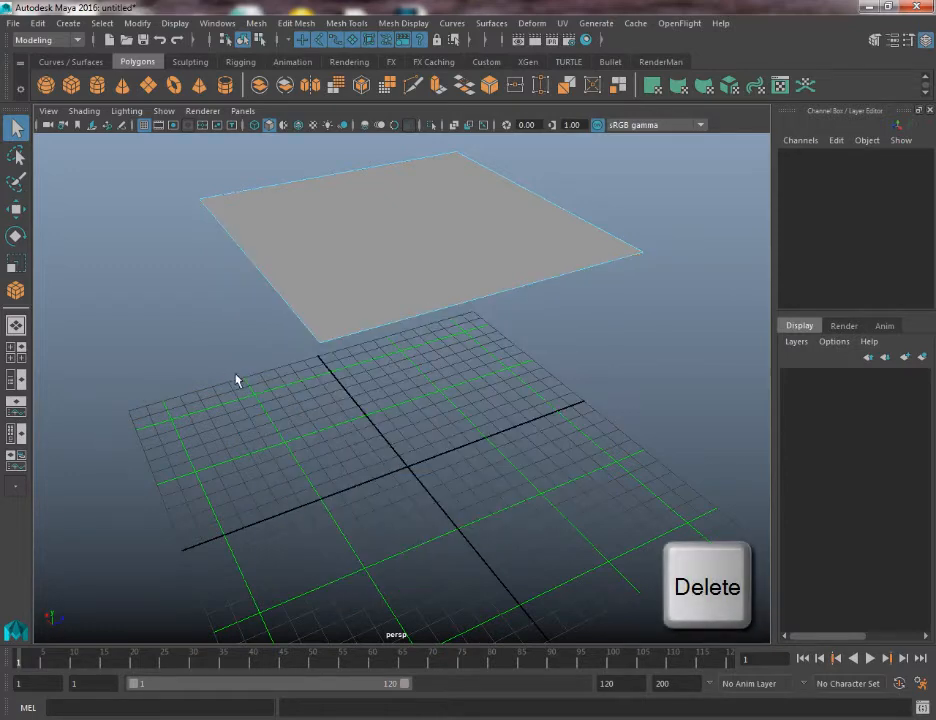
mouse_move(192, 380)
left_mouse_down("alt")
mouse_move(295, 361)
mouse_move(281, 381)
mouse_move(205, 388)
left_mouse_up("alt")
key("ctrl+z")
- Delete the cube's four side faces and its bottom face one by one, keeping only the top face
left_click(435, 342)
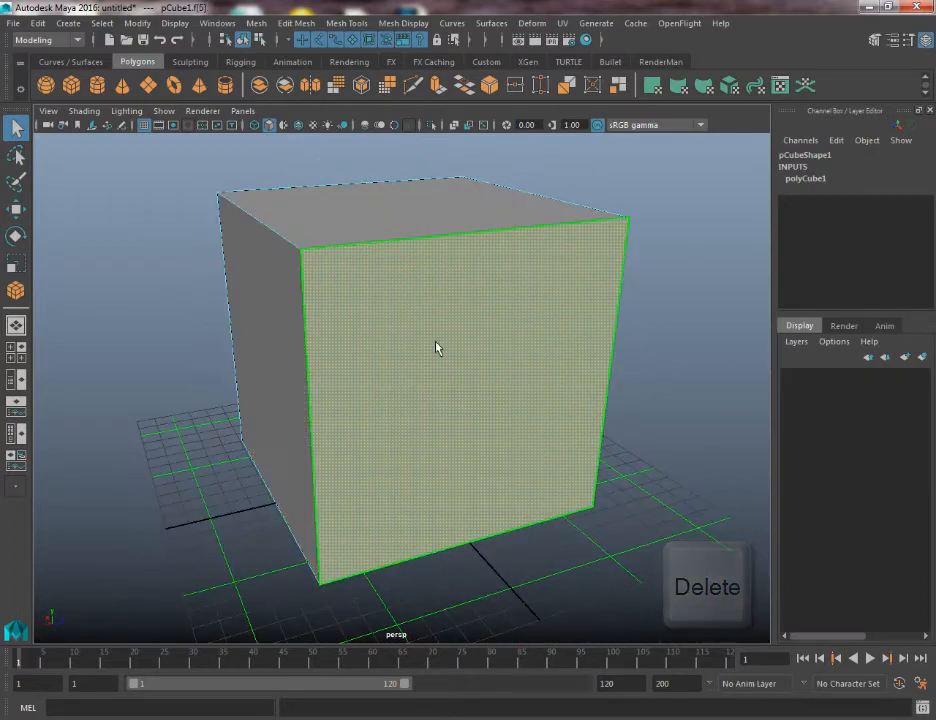
key("Delete")
left_click(528, 345)
key("Delete")
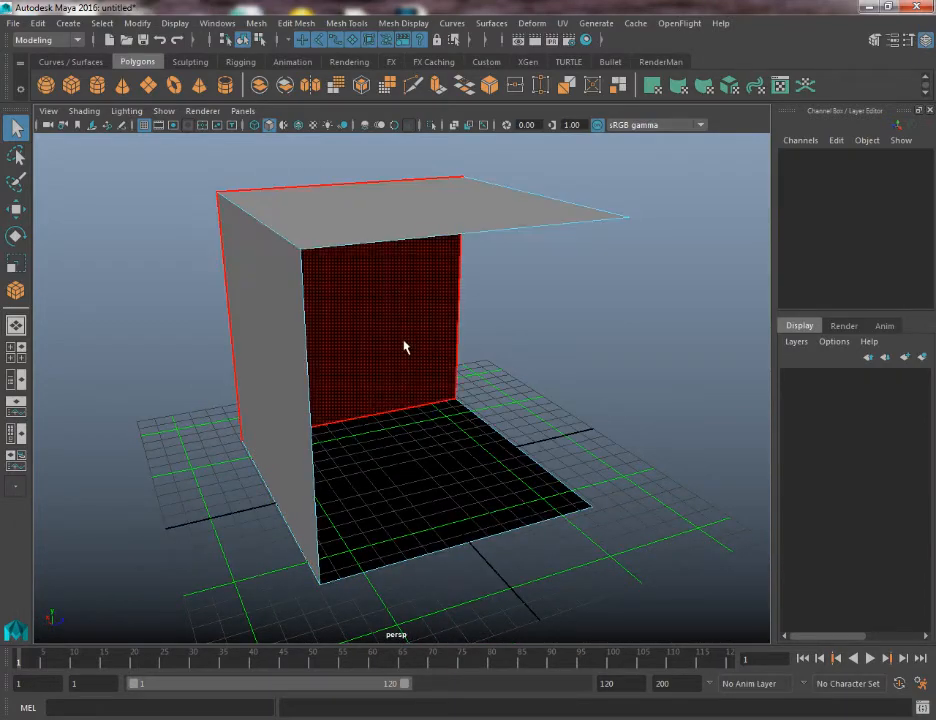
left_click(404, 347)
key("Delete")
left_click(267, 368)
key("Delete")
left_click(462, 459)
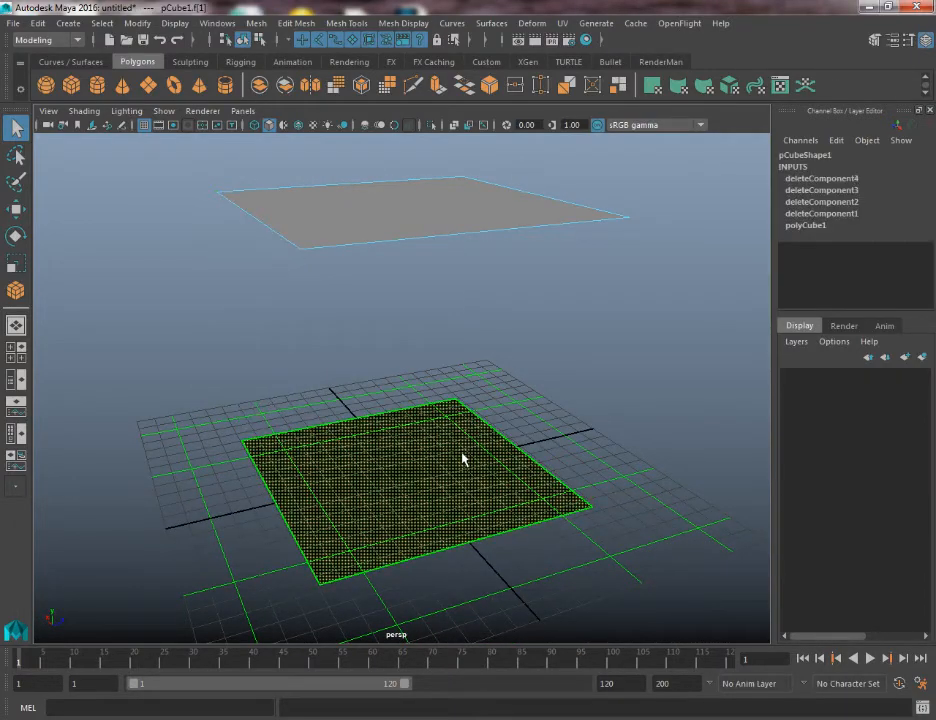
key("Delete")
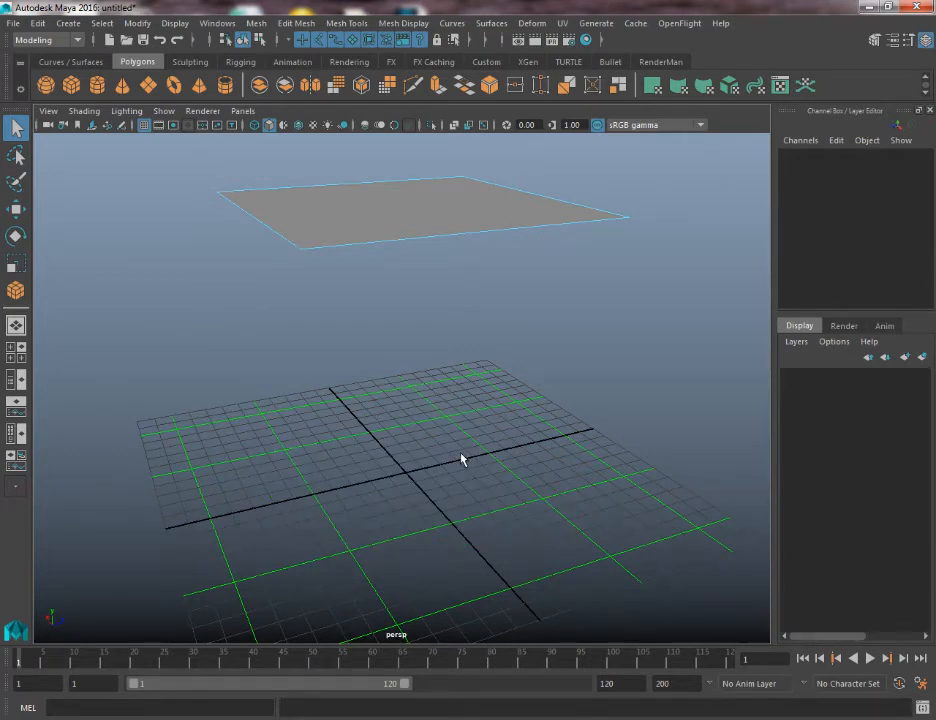
- Select the remaining plane in object mode, switch it to face selection and select its face
left_click_drag(382, 309, 368, 385, "alt")
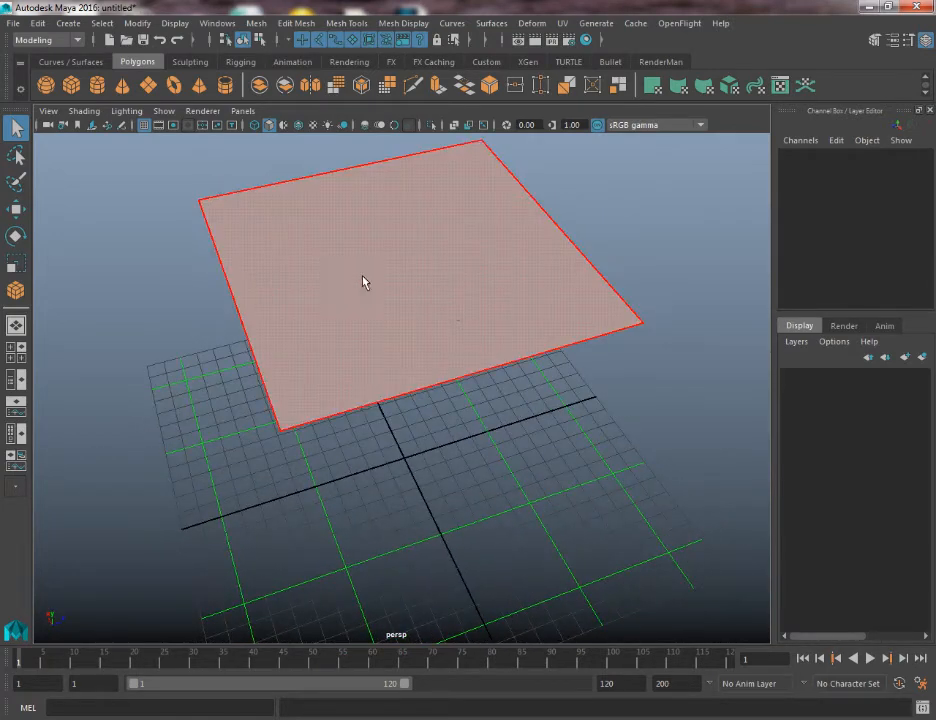
mouse_move(366, 282)
left_mouse_down("alt")
mouse_move(353, 313)
mouse_move(361, 251)
mouse_move(363, 265)
left_mouse_up("alt")
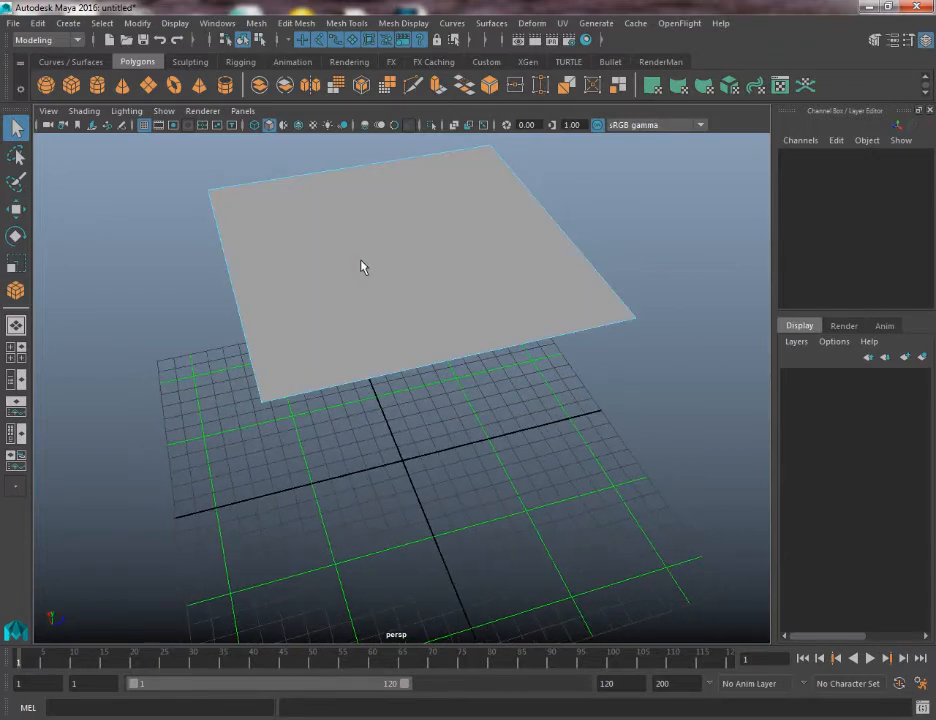
right_click_drag(363, 265, 439, 240)
left_click_drag(630, 218, 67, 318)
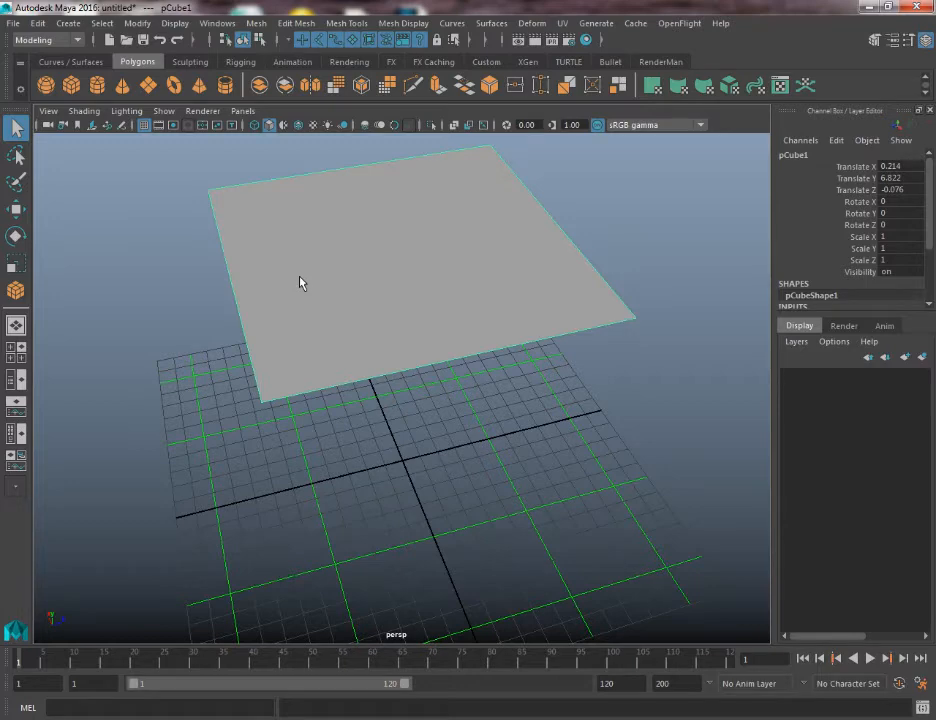
right_click(358, 251)
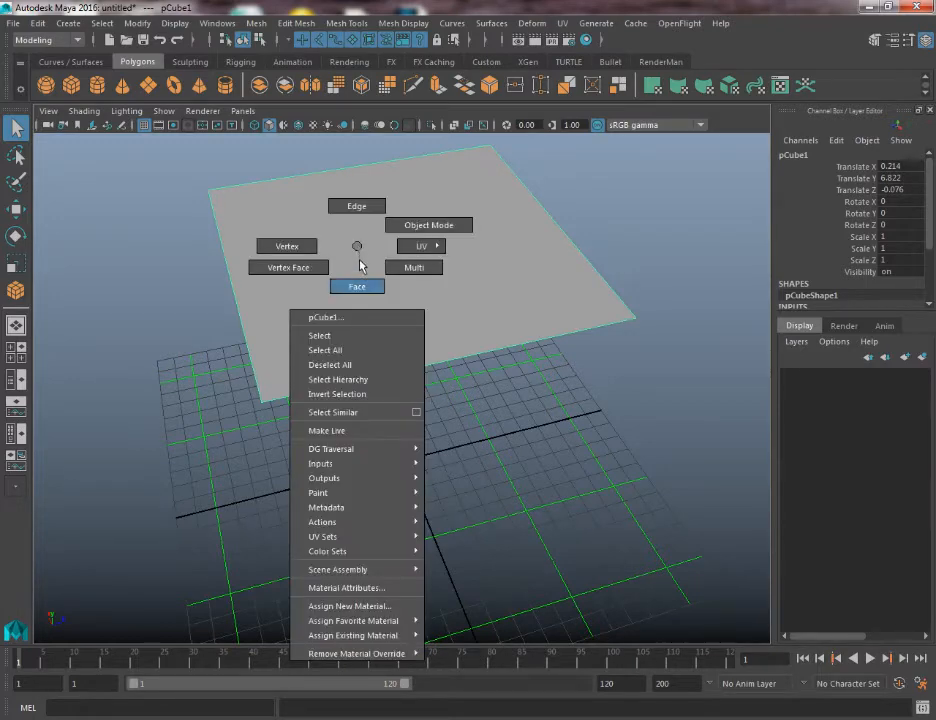
left_click(362, 287)
left_click(361, 286)
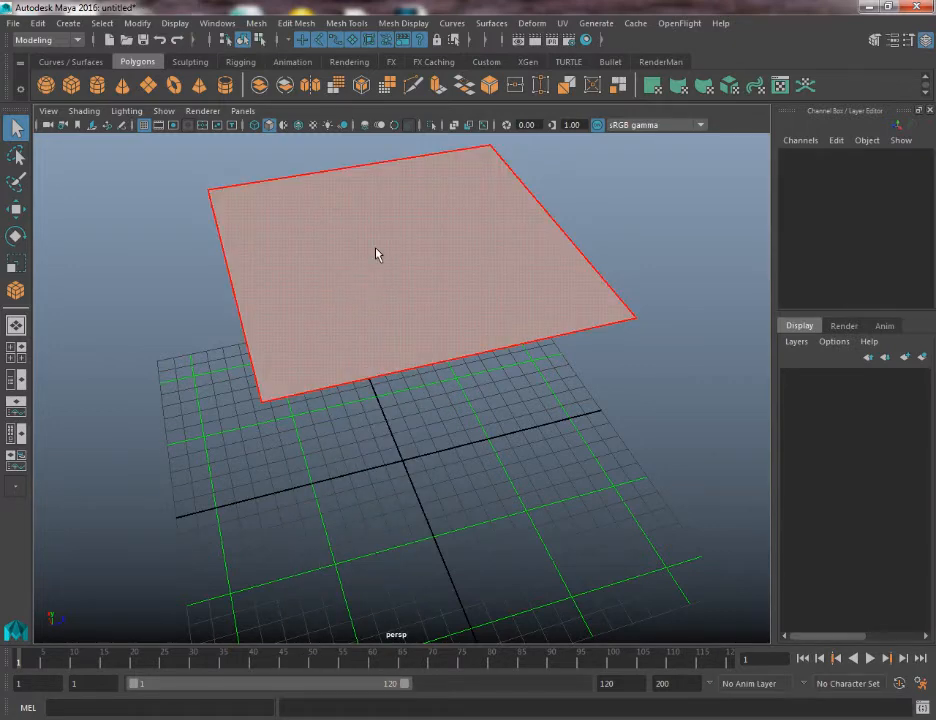
left_click(375, 255)
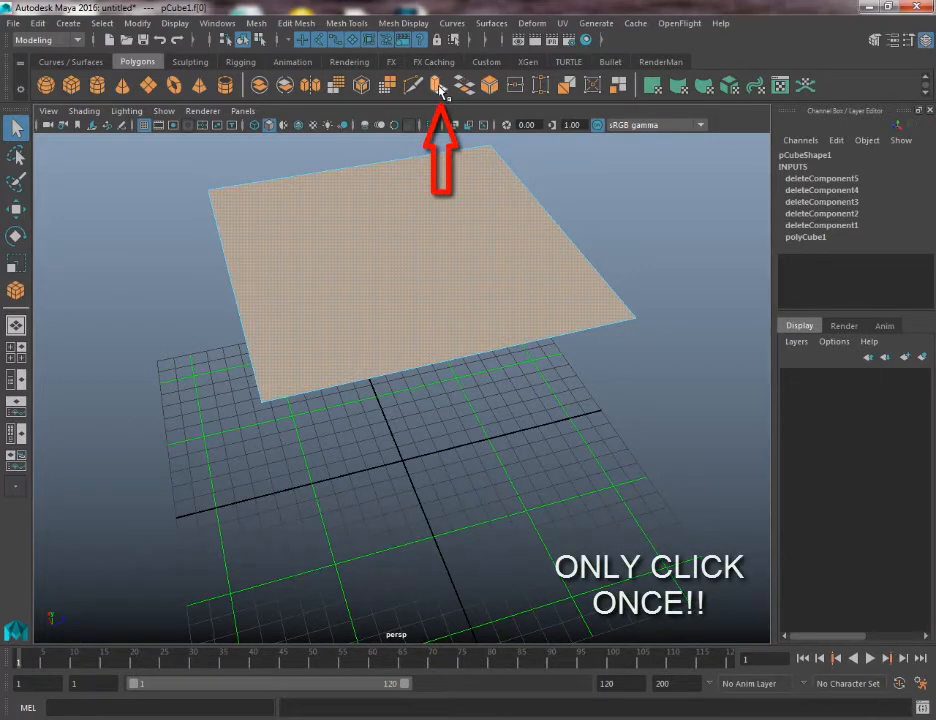
- Extrude the top face once and scale the new face uniformly inward, leaving an even border around it
left_click(440, 88)
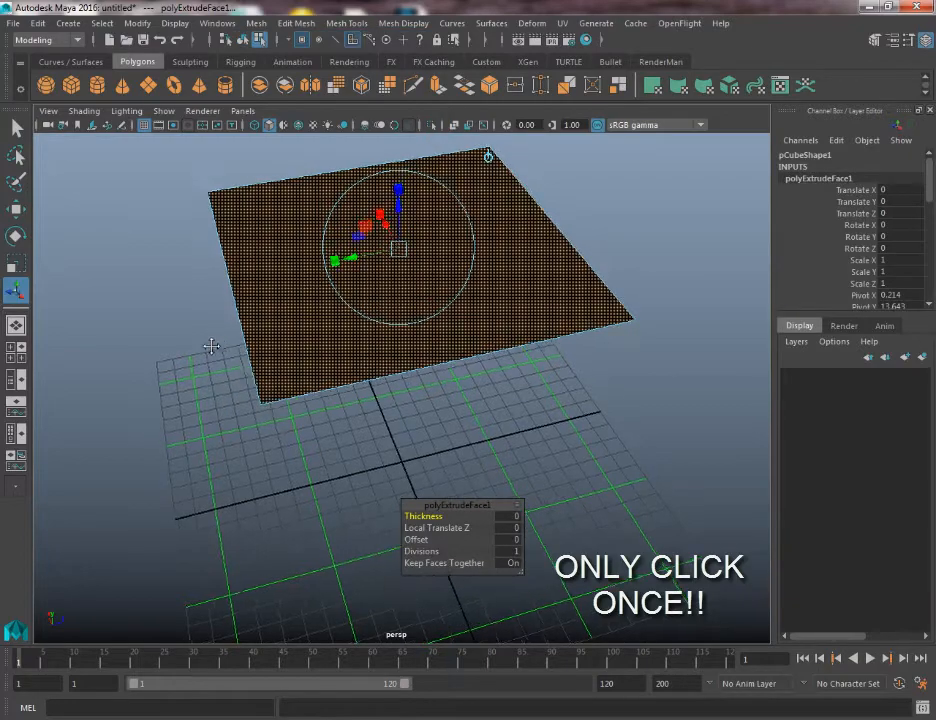
left_click_drag(195, 381, 186, 345, "alt")
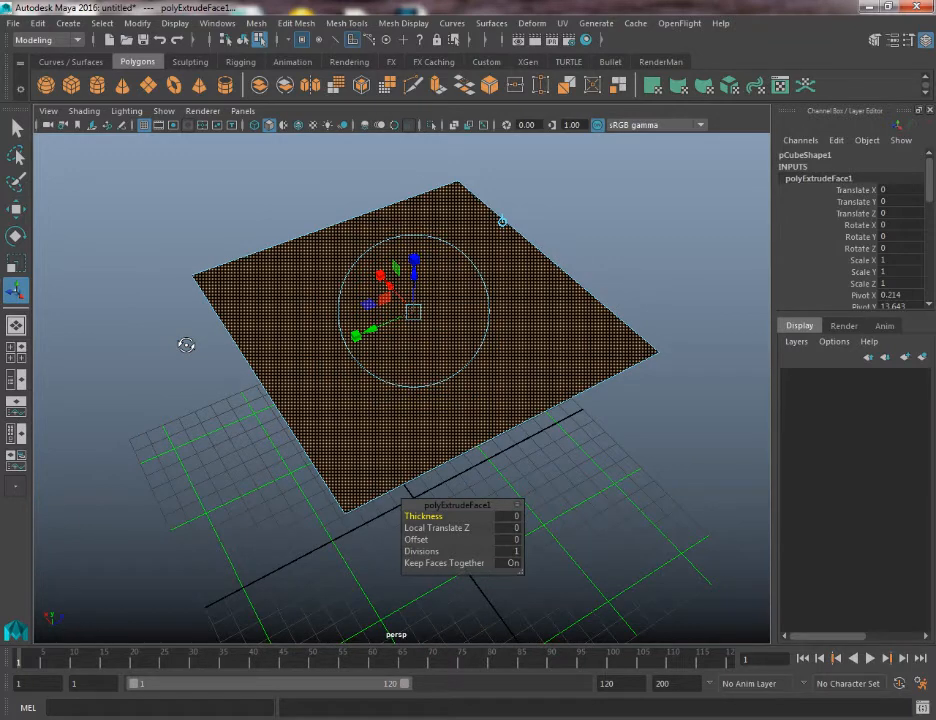
key("r")
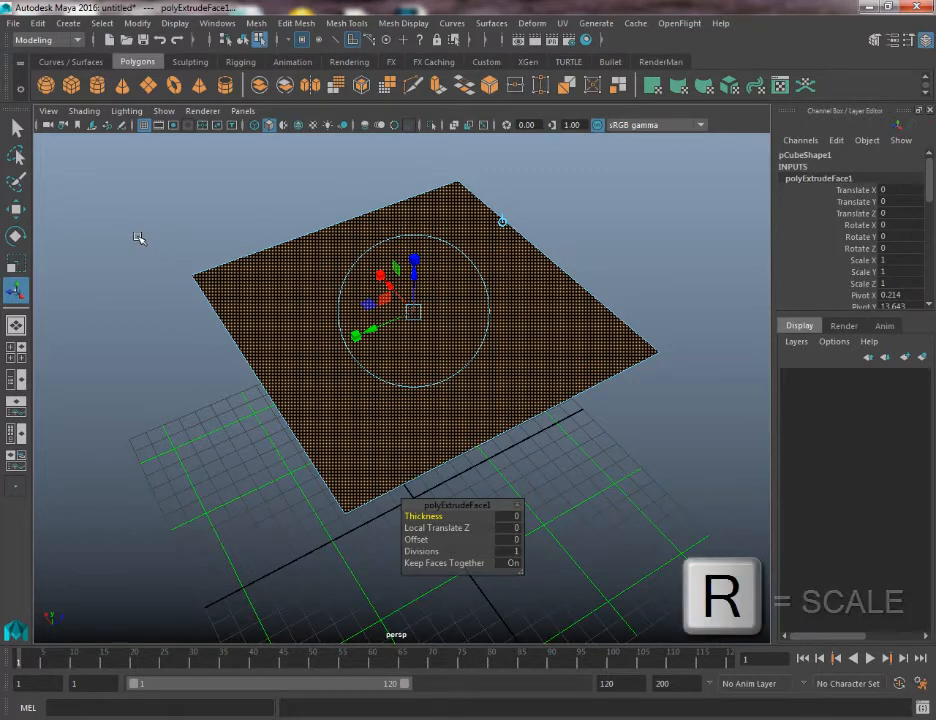
key("r")
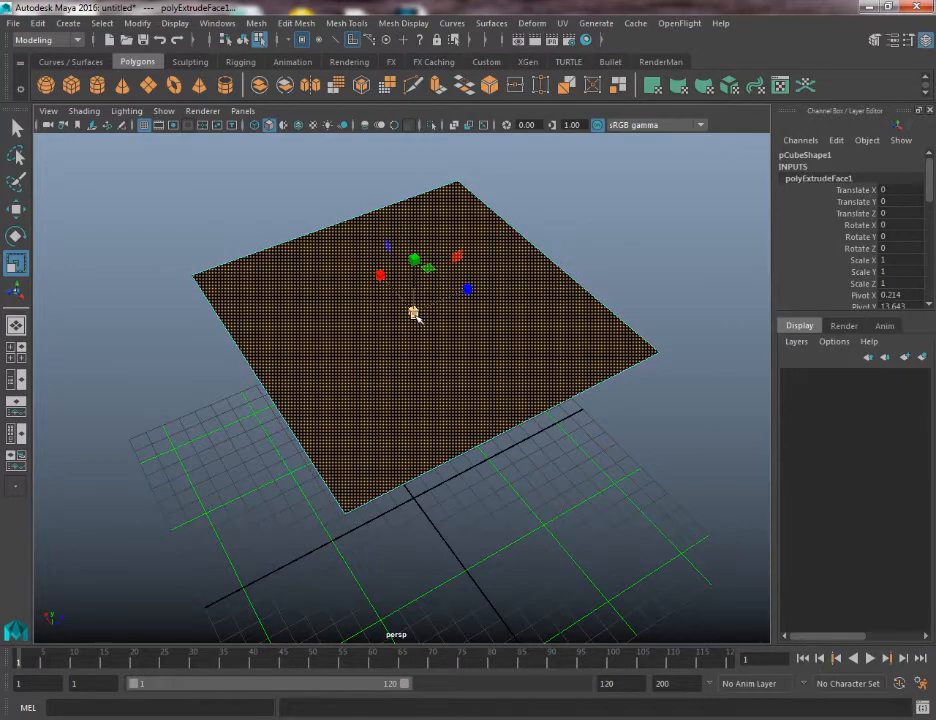
left_click_drag(413, 314, 366, 324)
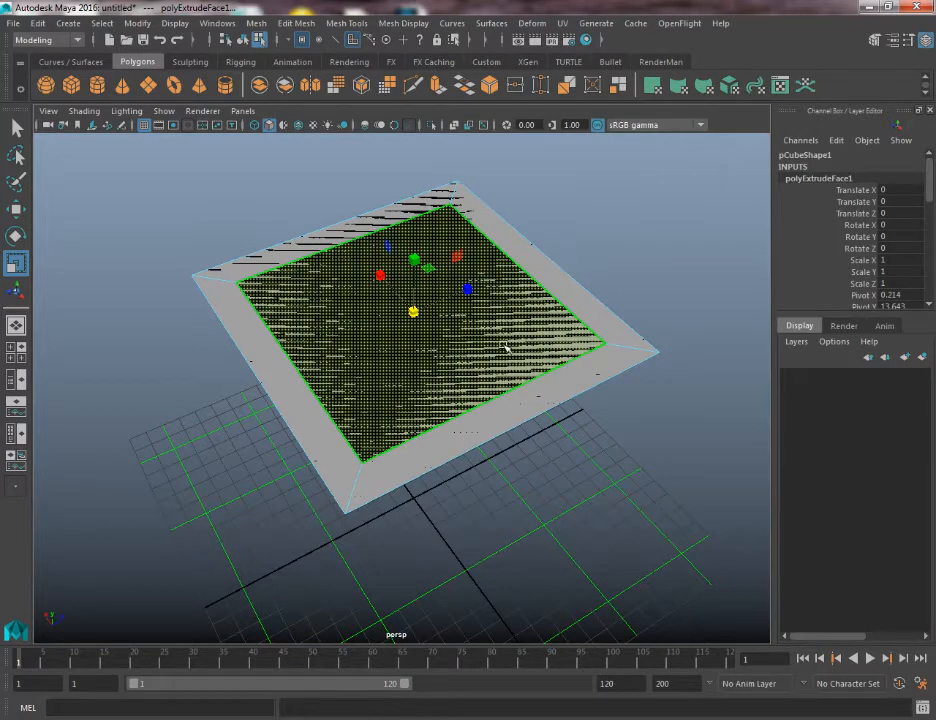
- Delete the full-size face that overlaps the border and the inset face
left_click_drag(468, 349, 446, 355, "alt")
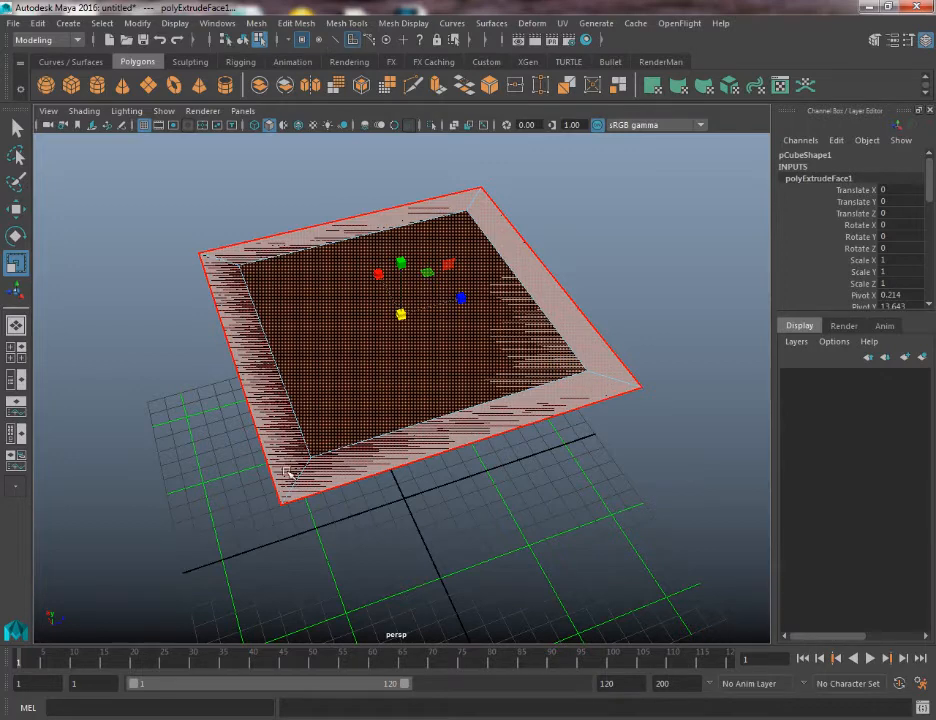
left_click(228, 286)
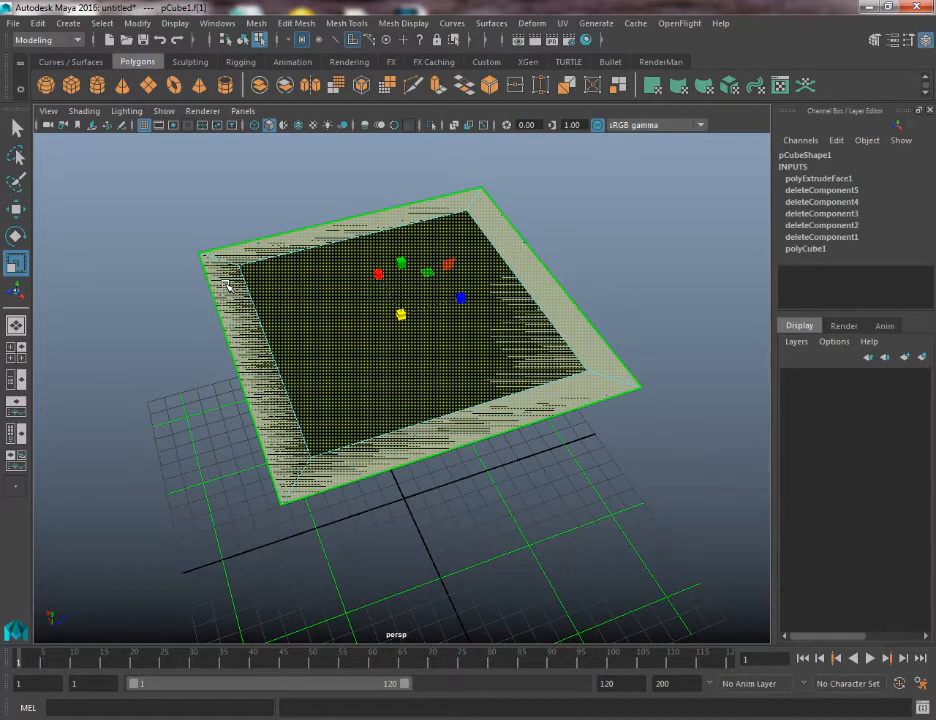
key("Delete")
- Select the inset face inside the border, extrude it and activate the Move tool
left_click_drag(572, 501, 535, 507, "alt")
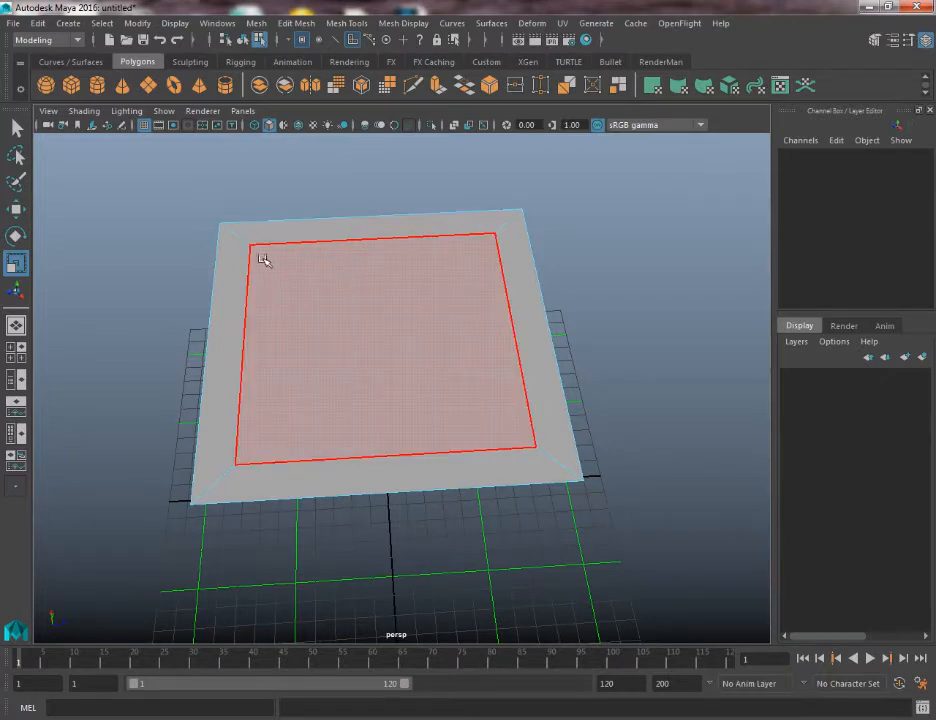
left_click_drag(325, 355, 623, 345, "alt")
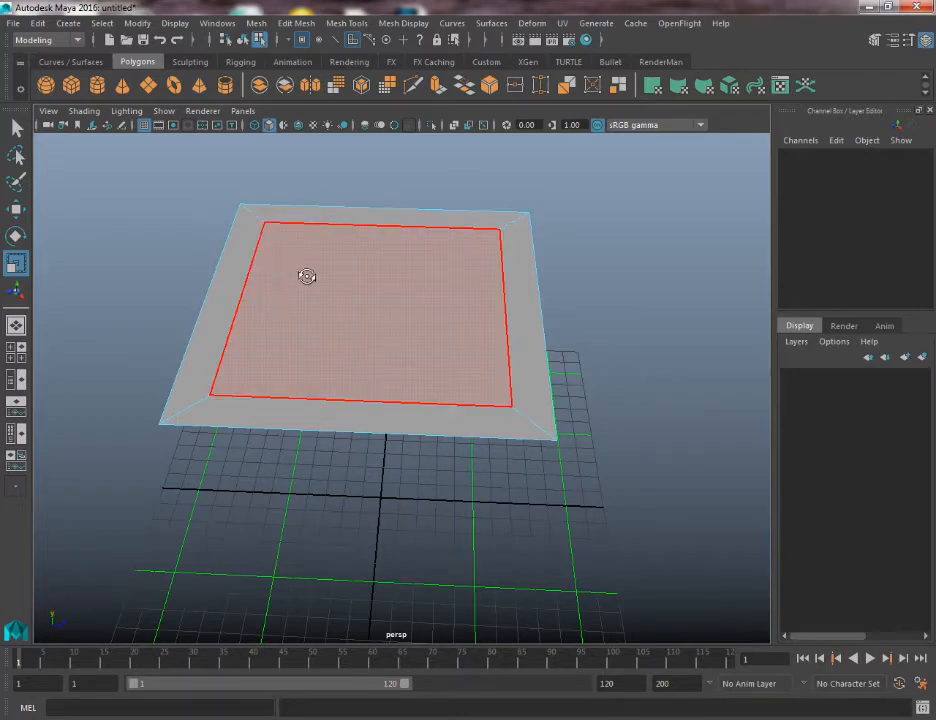
left_click_drag(307, 276, 326, 280, "alt")
right_click_drag(385, 289, 387, 318)
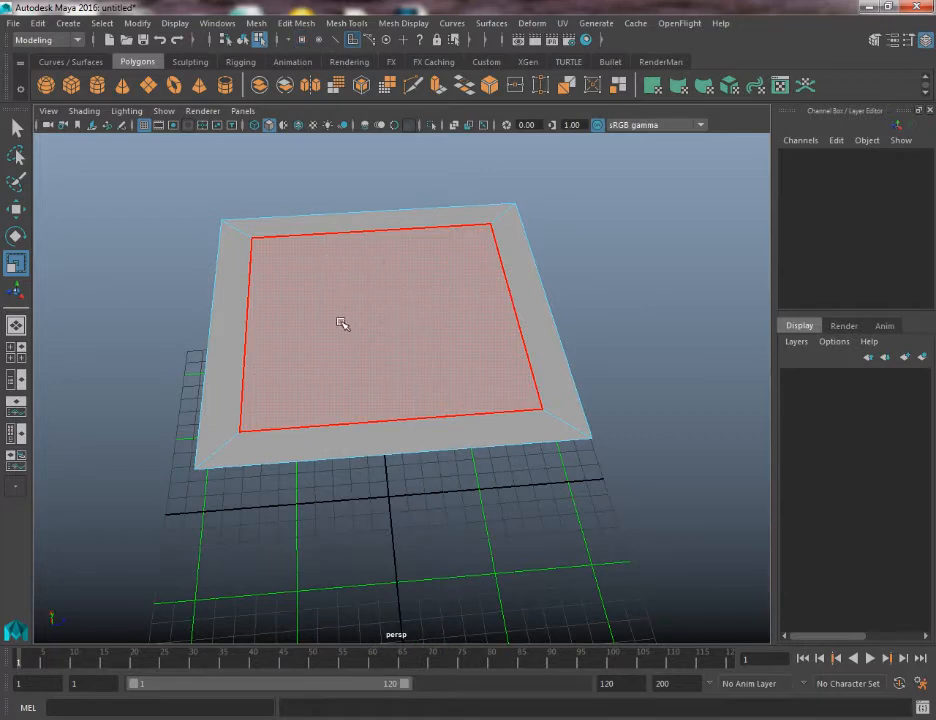
left_click(395, 312)
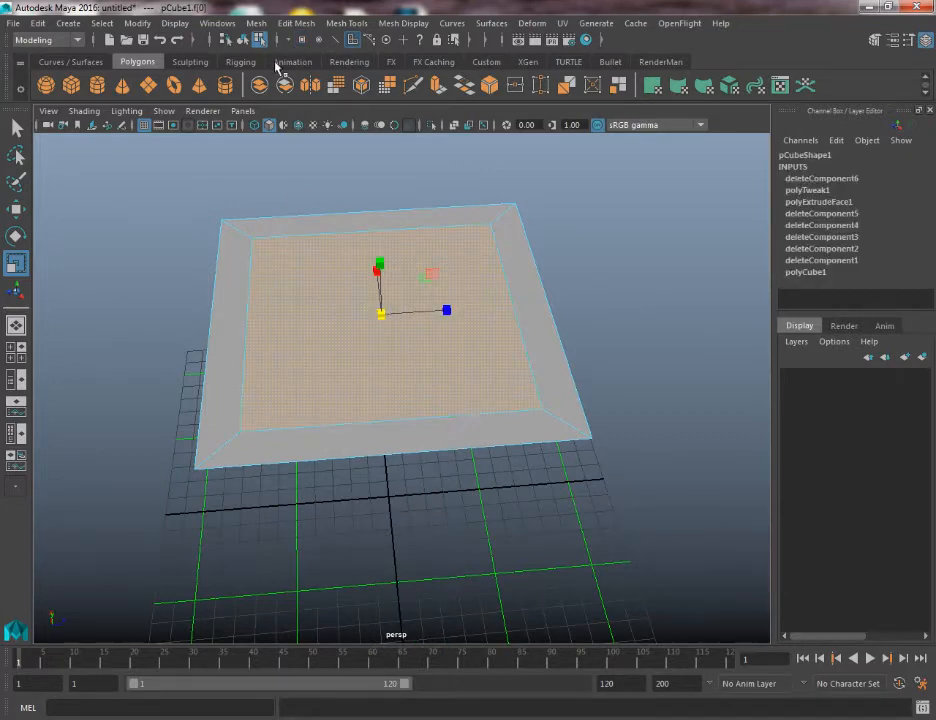
left_click(435, 88)
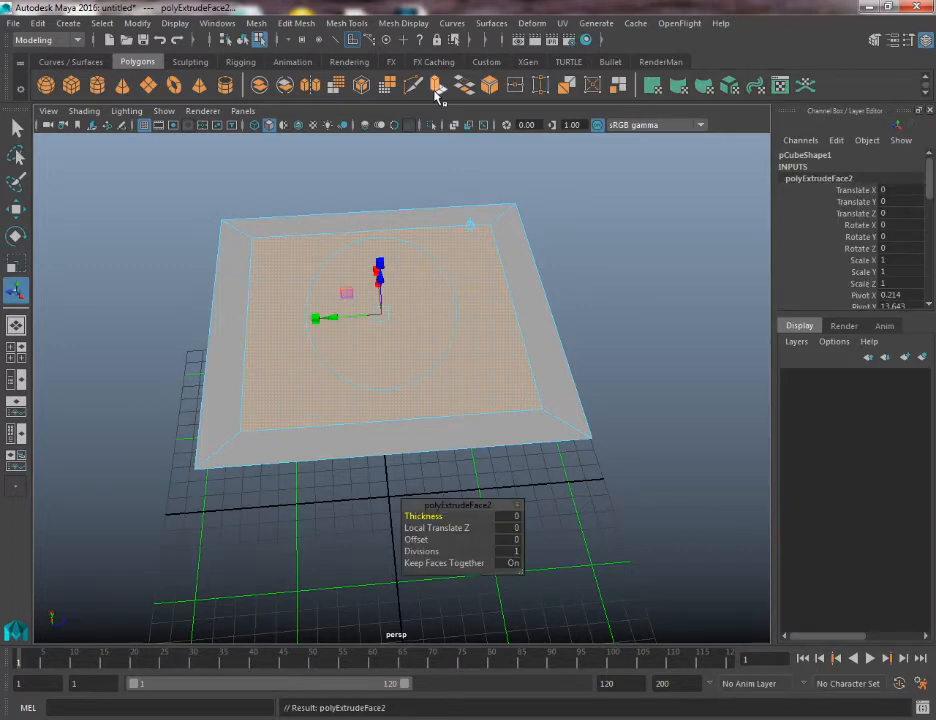
key("w")
left_click_drag(554, 261, 532, 313, "alt")
key("w")
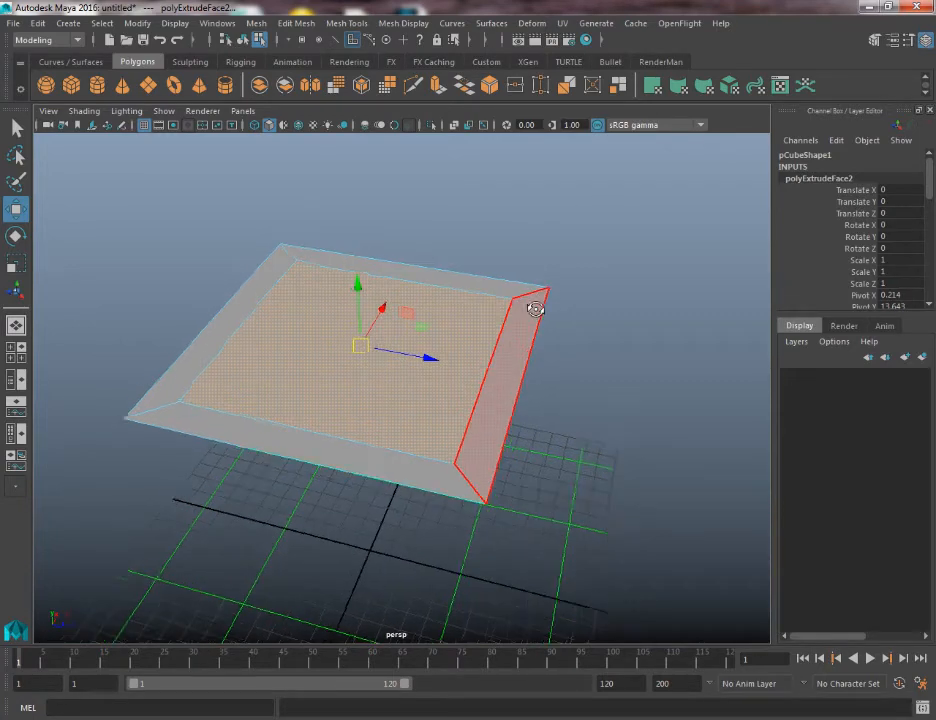
left_click_drag(535, 307, 400, 276, "alt")
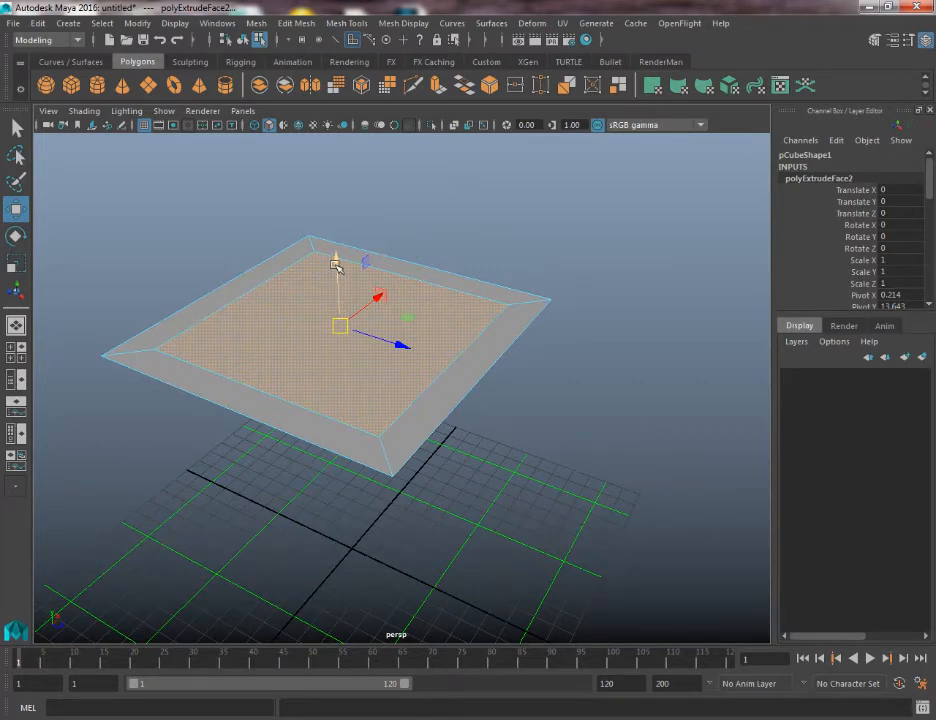
- Try moving the extruded face vertically and then freely in all directions, undoing both moves
mouse_move(337, 266)
left_mouse_down()
mouse_move(340, 420)
mouse_move(338, 275)
mouse_move(339, 283)
left_mouse_up()
key("ctrl+z")
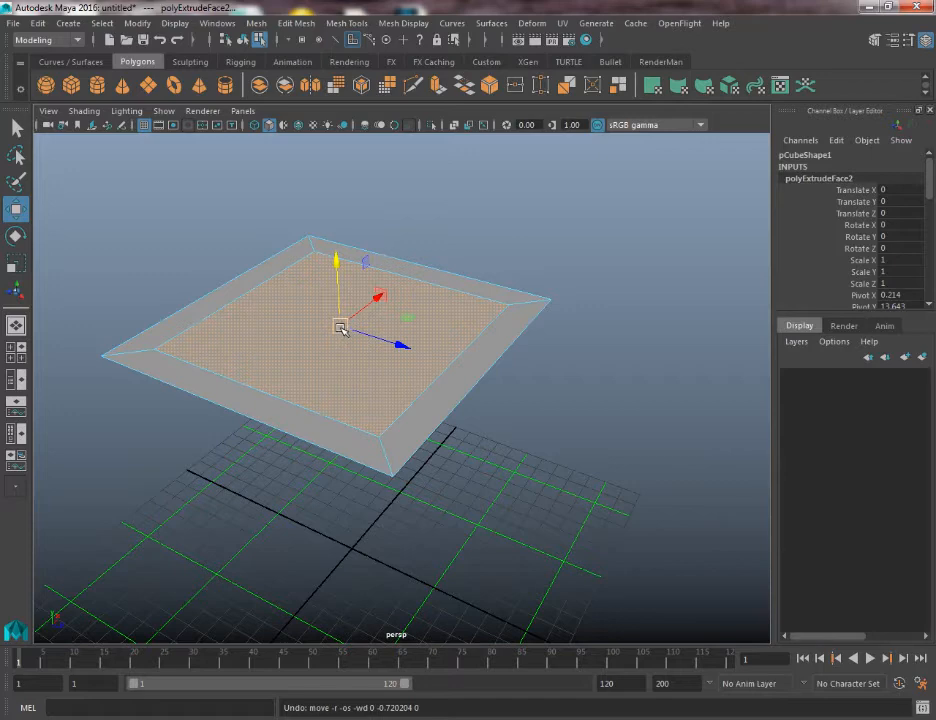
mouse_move(341, 330)
left_mouse_down()
mouse_move(322, 355)
mouse_move(347, 453)
mouse_move(313, 466)
mouse_move(403, 443)
mouse_move(458, 403)
mouse_move(458, 420)
mouse_move(324, 462)
mouse_move(460, 407)
mouse_move(384, 451)
mouse_move(343, 360)
mouse_move(336, 312)
mouse_move(340, 353)
left_mouse_up()
left_click_drag(307, 424, 621, 261, "alt")
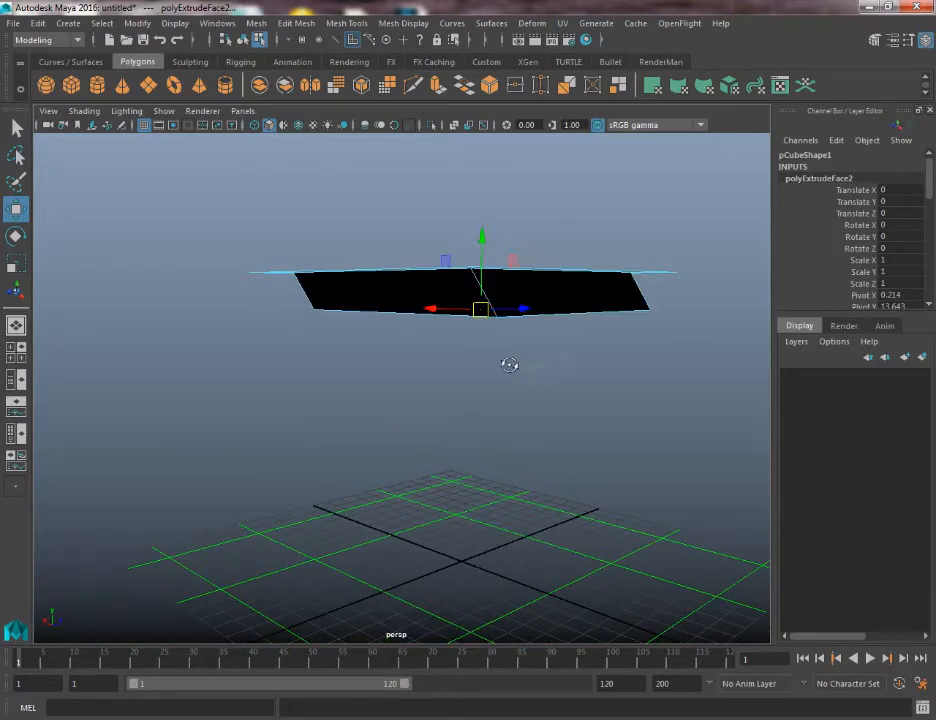
left_click_drag(508, 363, 347, 375, "alt")
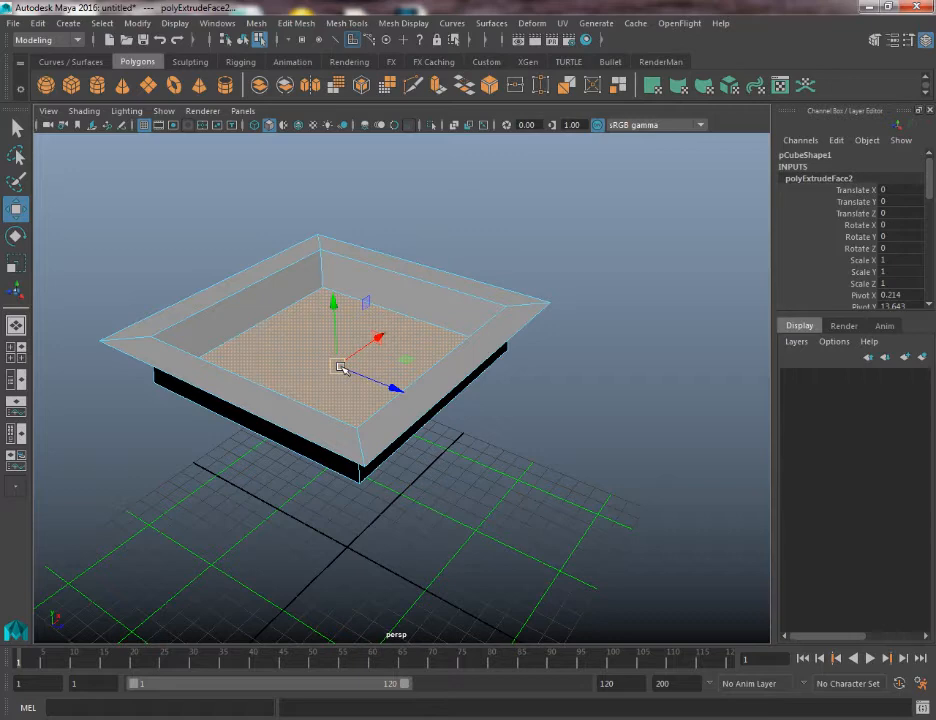
key("ctrl+z")
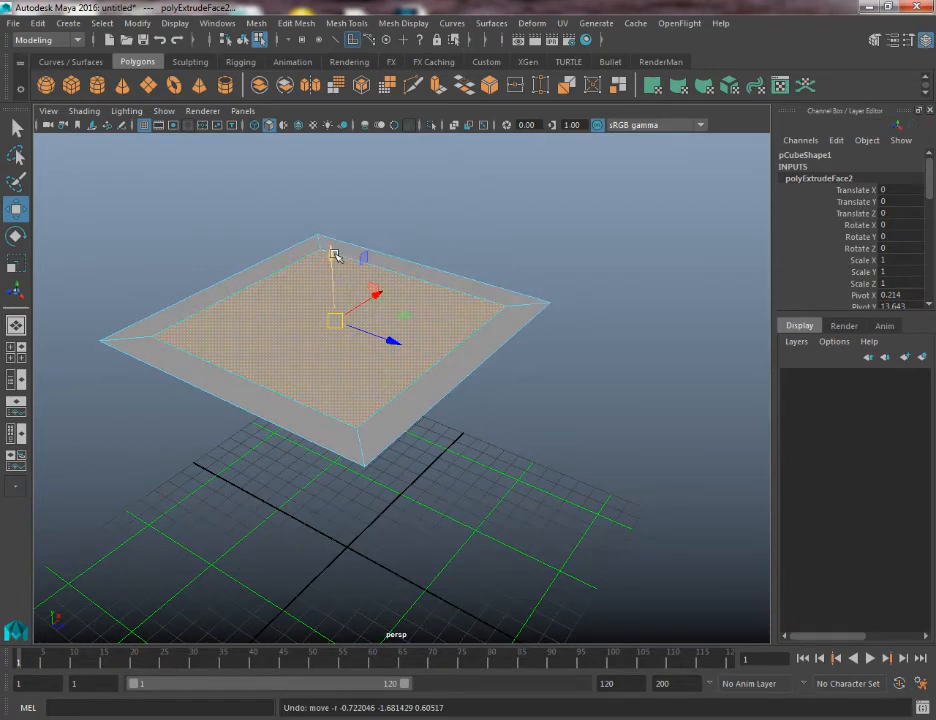
- Move the extruded face straight down to form a shallow recess and return to object mode
left_click_drag(335, 256, 338, 275)
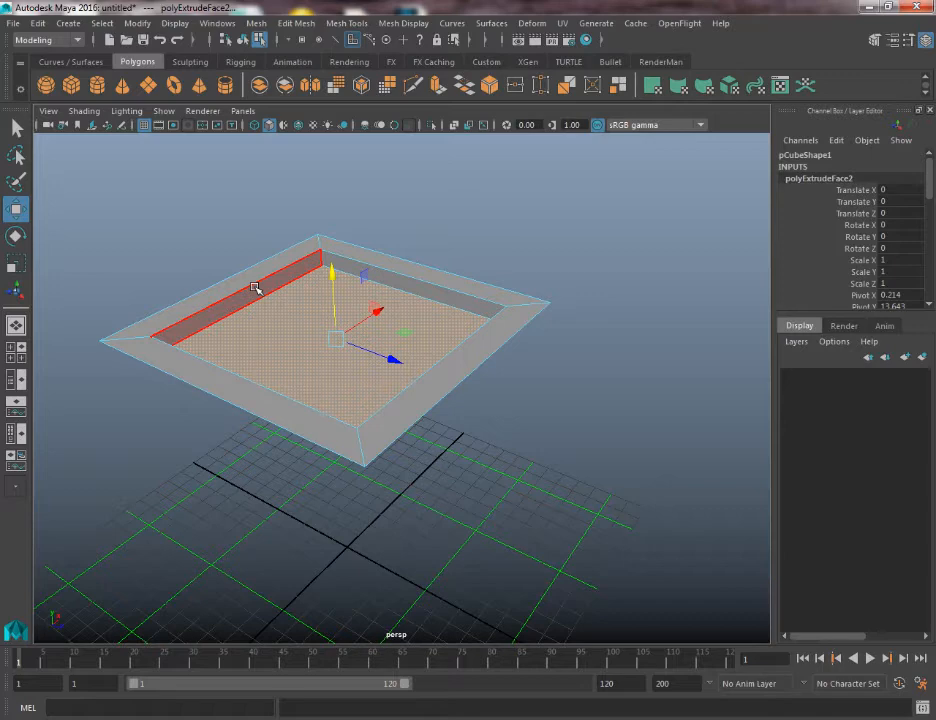
right_click_drag(255, 288, 322, 267)
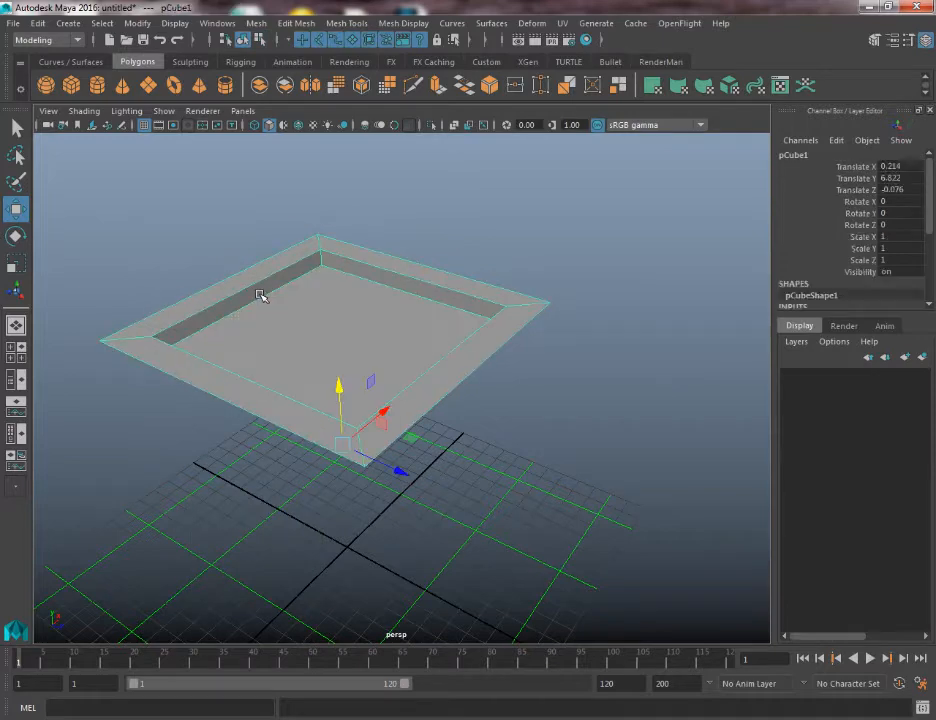
right_click_drag(251, 300, 376, 290)
- Examine the recessed shape from below, from the side and from above
left_click_drag(192, 380, 380, 372, "alt")
left_click_drag(497, 372, 476, 391, "alt")
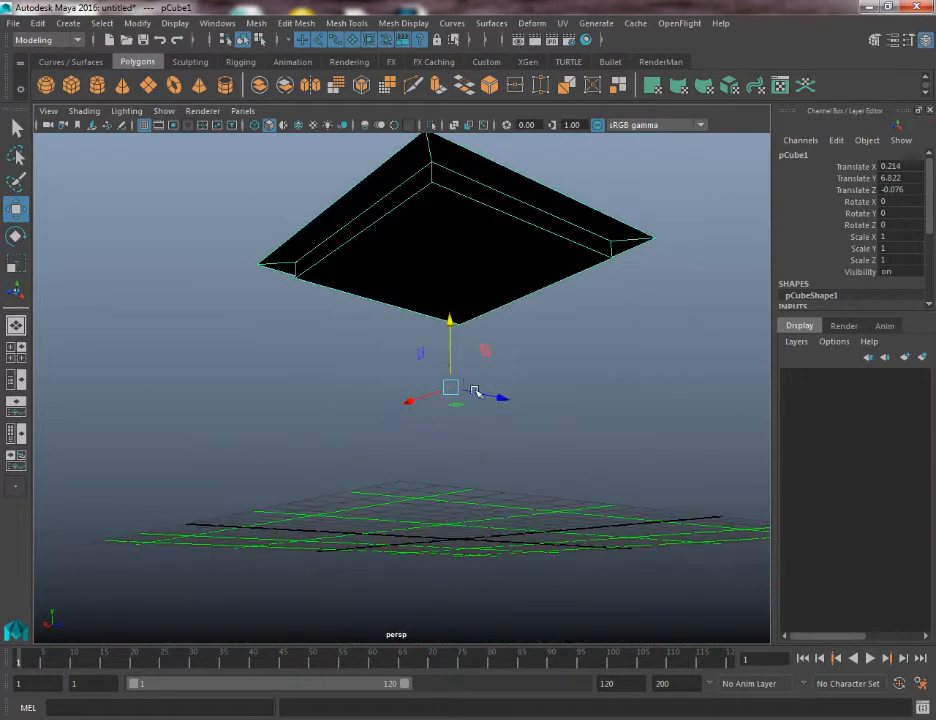
left_click_drag(414, 355, 512, 464, "alt")
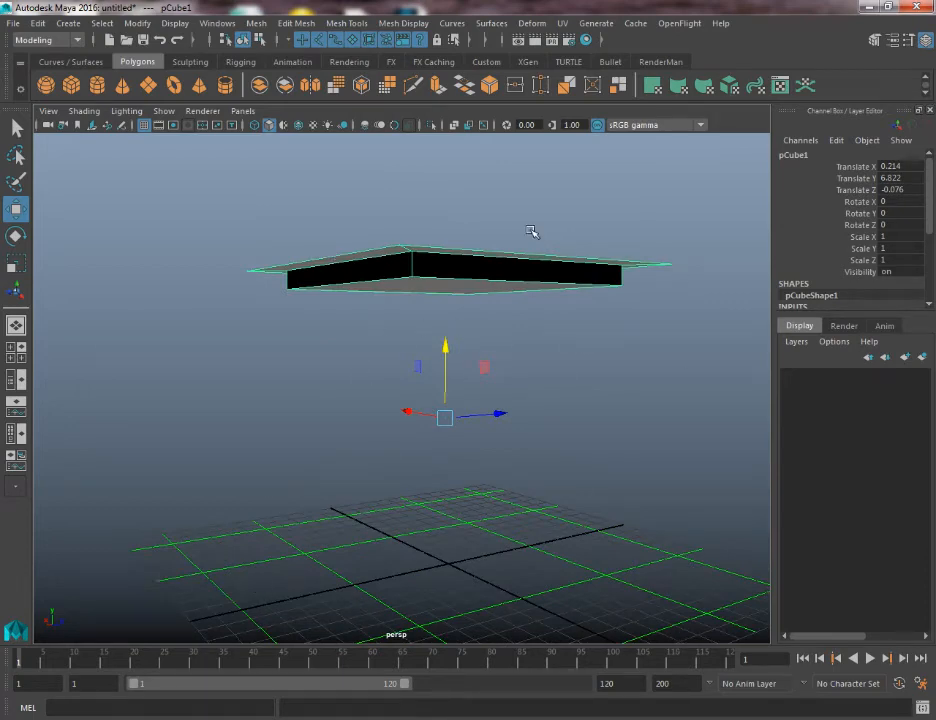
left_click_drag(455, 286, 399, 263, "alt")
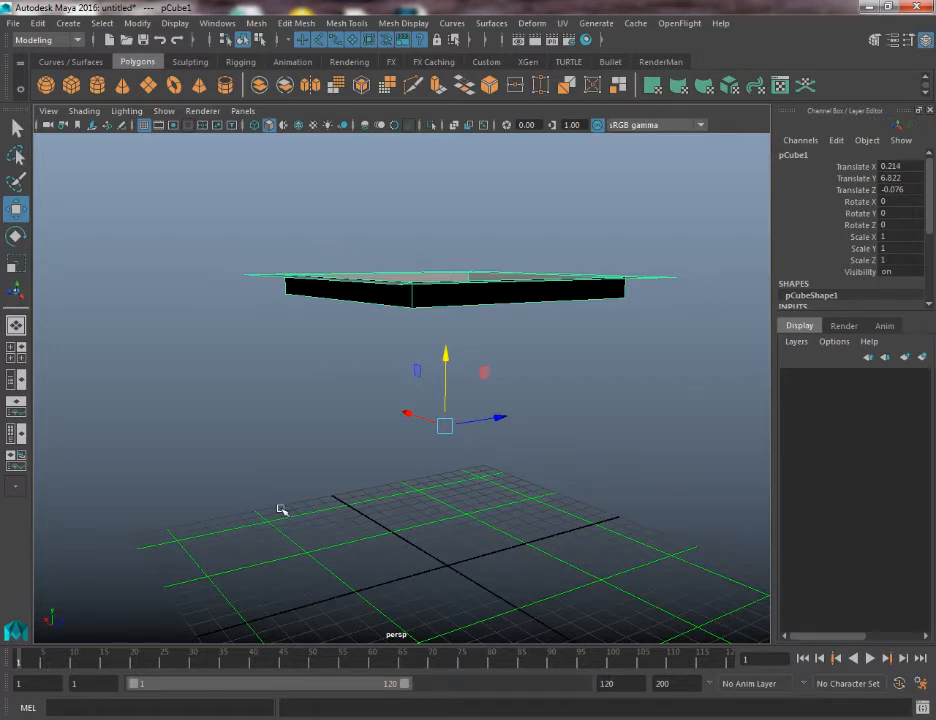
left_click_drag(288, 491, 291, 510, "alt")
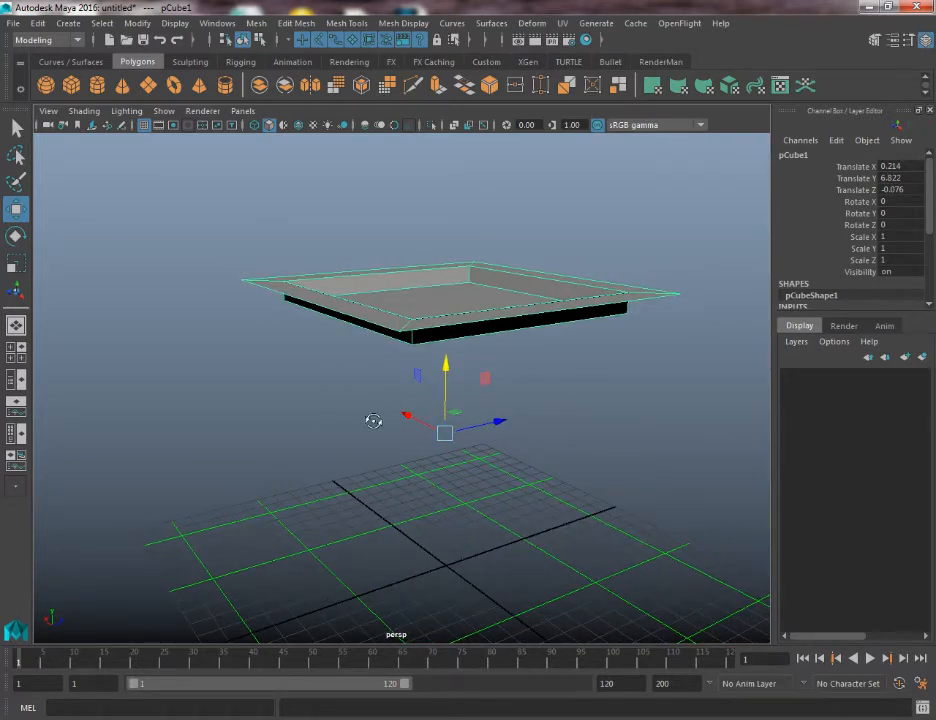
- Enter pivot editing and move the panel's pivot freely away from the centre towards one outer corner
left_click_drag(372, 422, 373, 362, "alt")
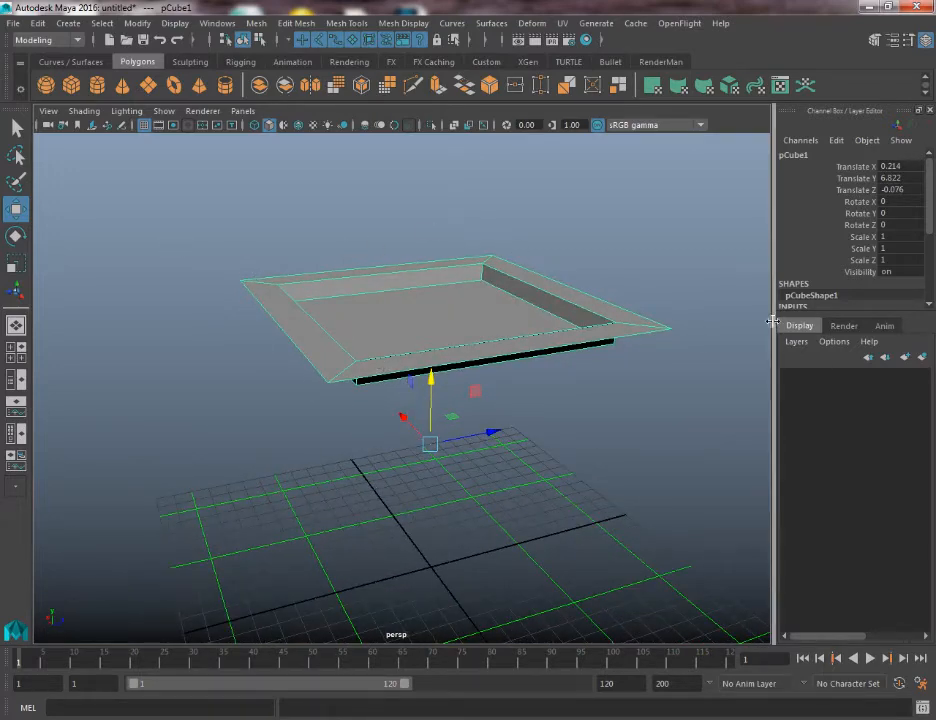
key("d+v")
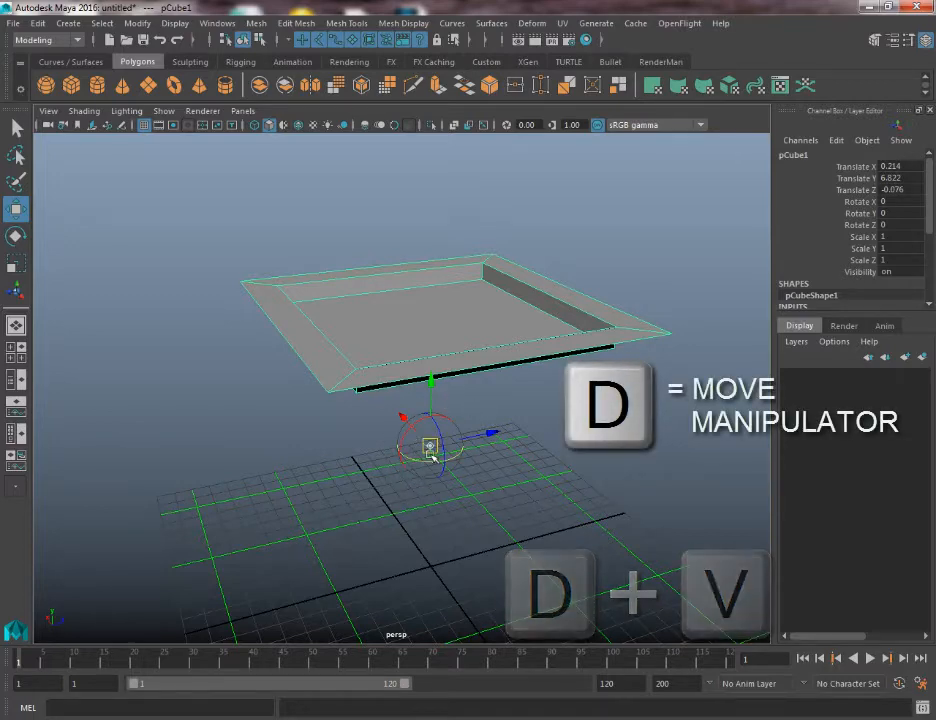
left_click_drag(431, 445, 528, 372)
key("d")
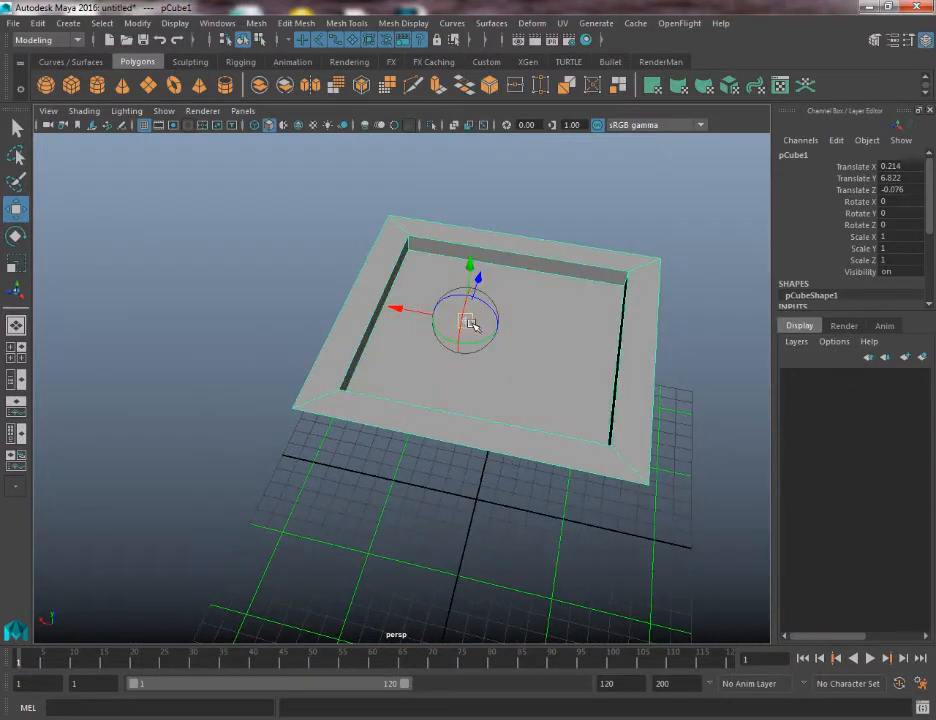
left_click_drag(470, 322, 652, 261)
left_click_drag(481, 377, 428, 371, "alt")
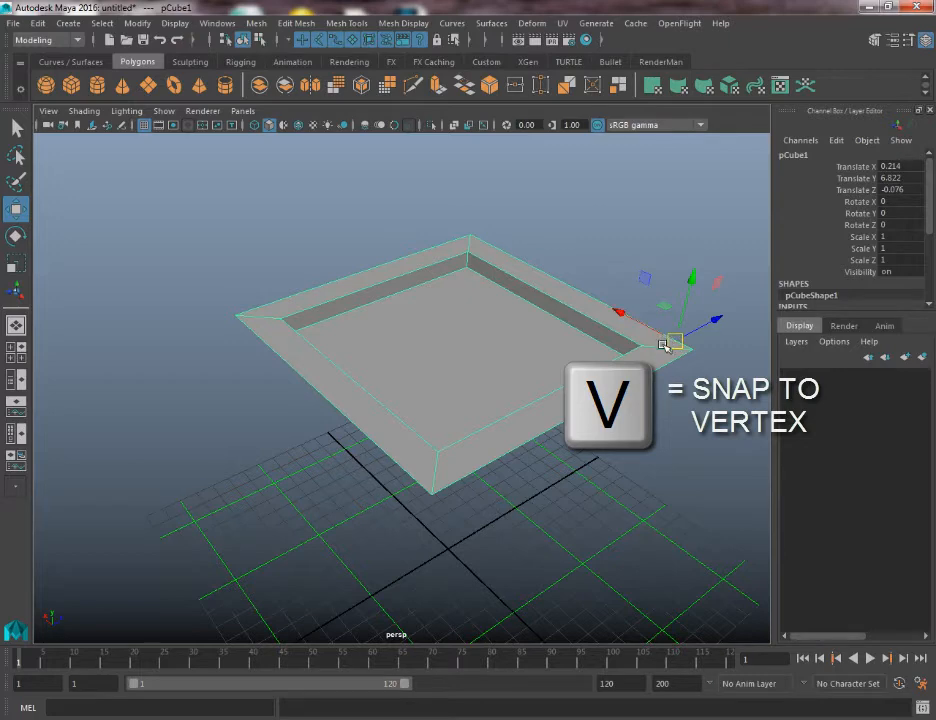
- Snap the panel's pivot exactly onto an outer corner vertex of the border using vertex snapping
key("v")
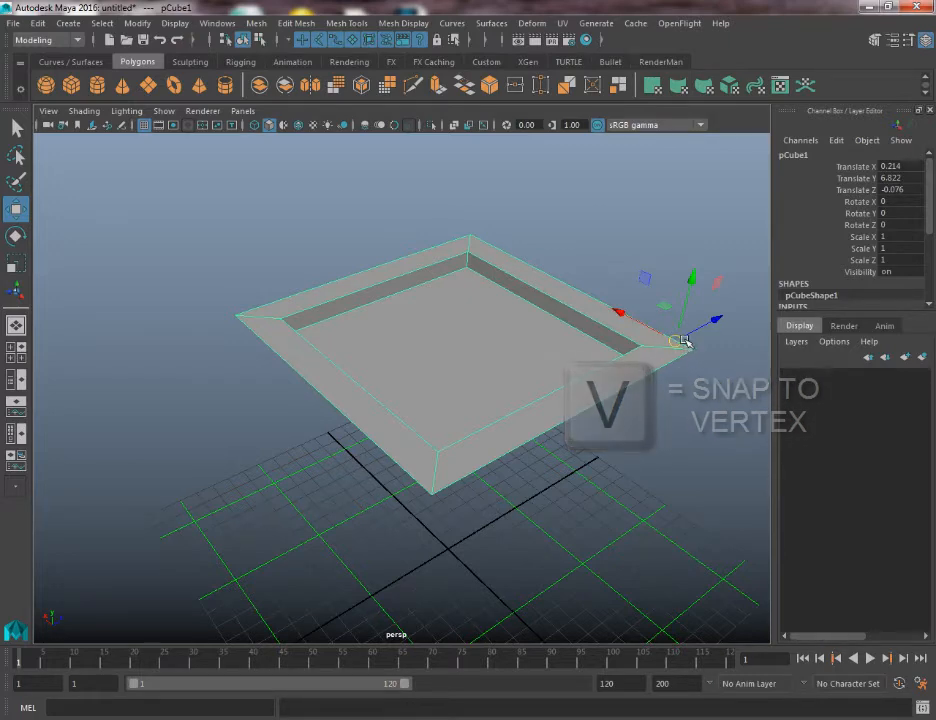
left_click_drag(680, 343, 537, 372)
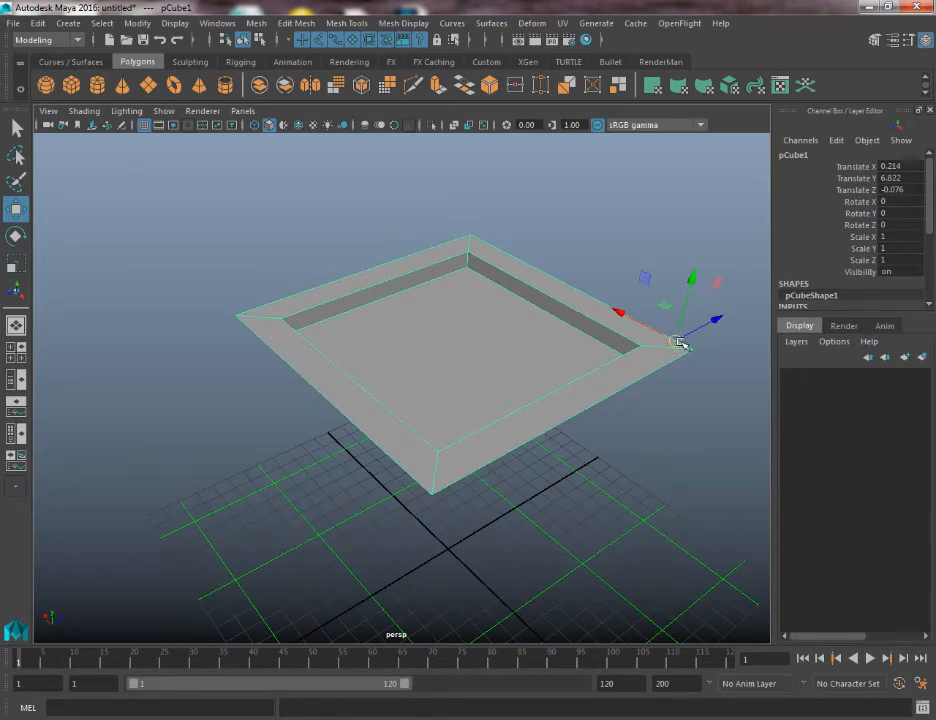
middle_click_drag(550, 188, 490, 196, "alt")
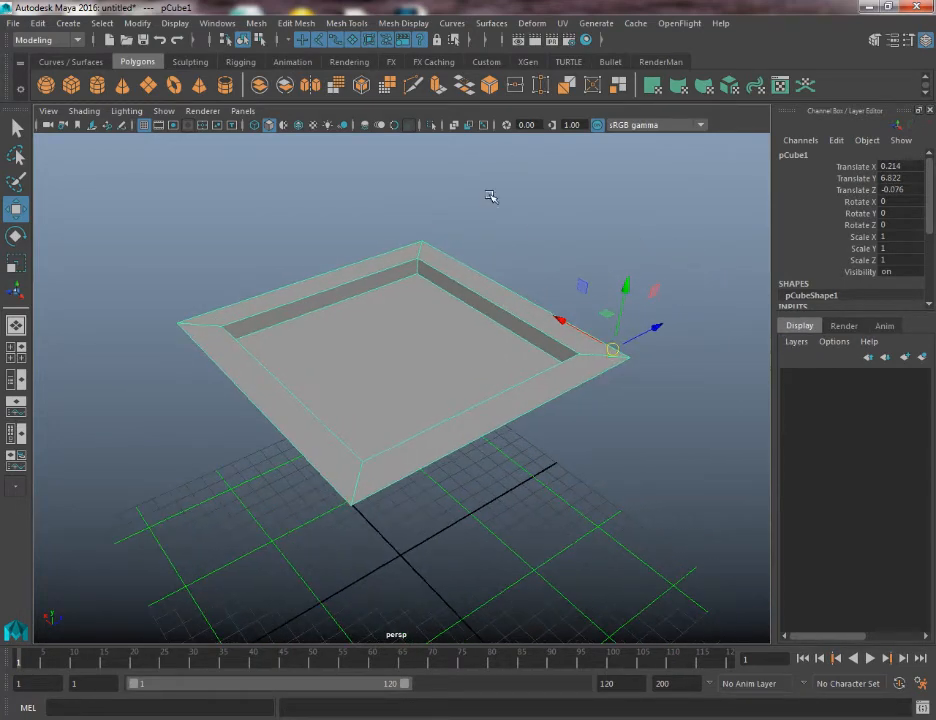
middle_click_drag(424, 376, 432, 375, "alt")
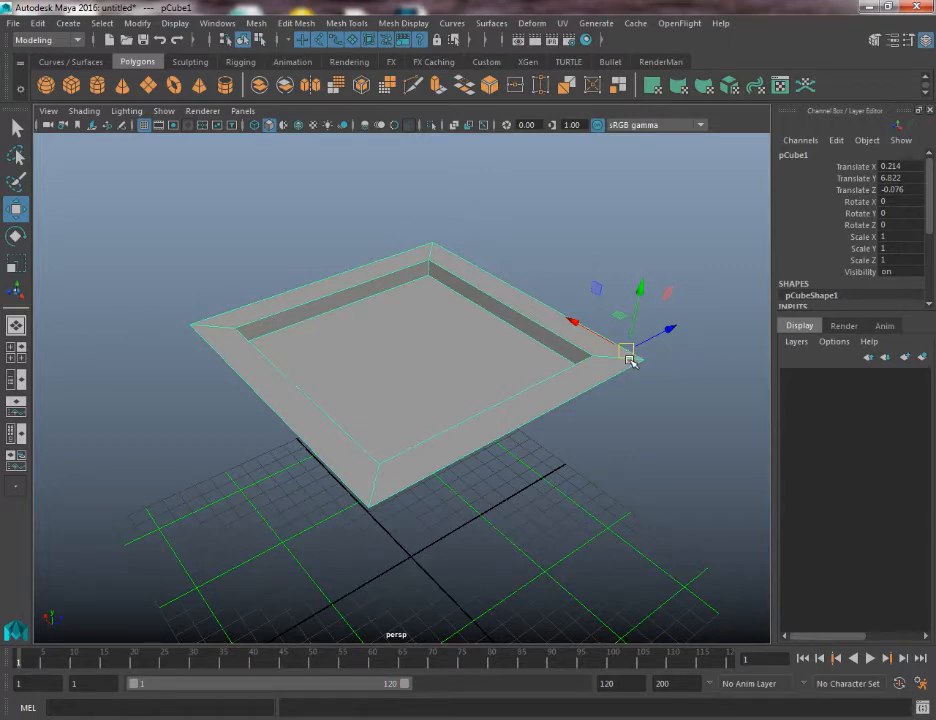
key("d")
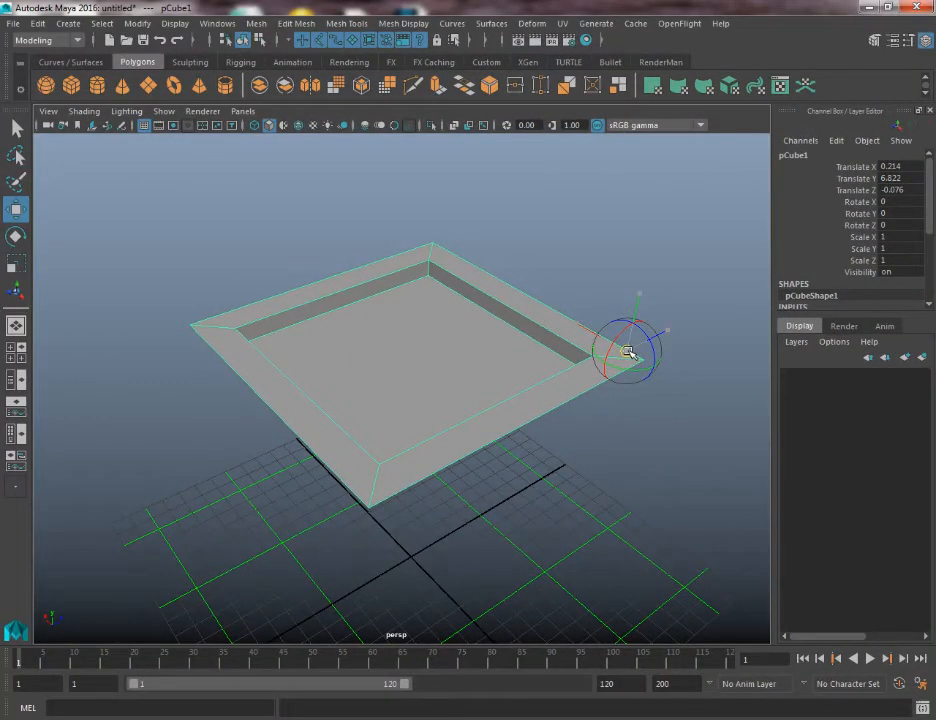
left_click_drag(628, 352, 194, 327)
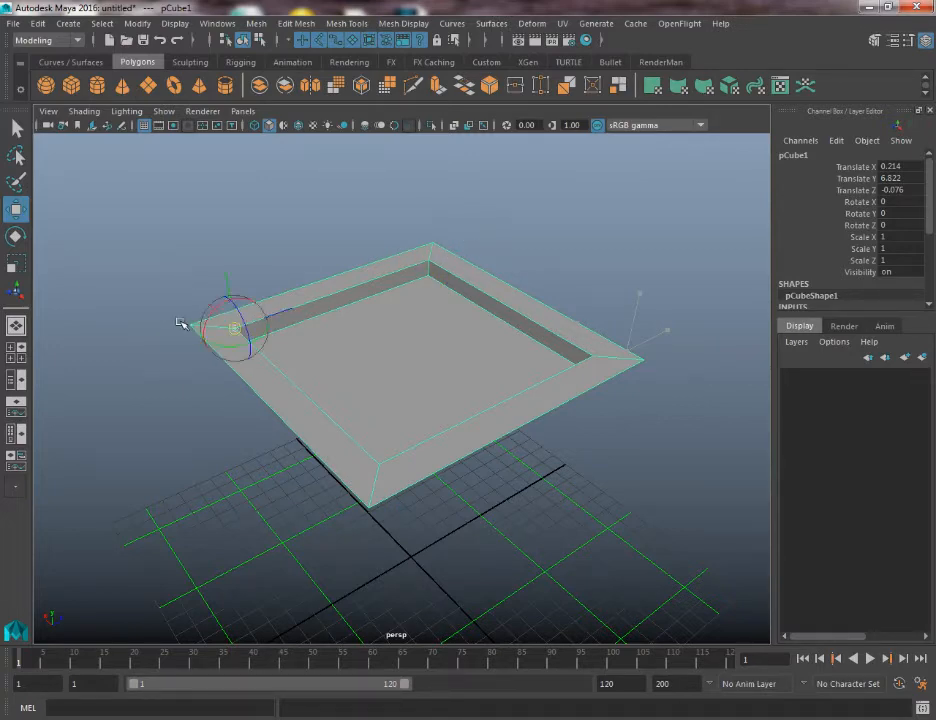
left_click_drag(188, 324, 165, 305)
left_click_drag(115, 407, 234, 413, "alt")
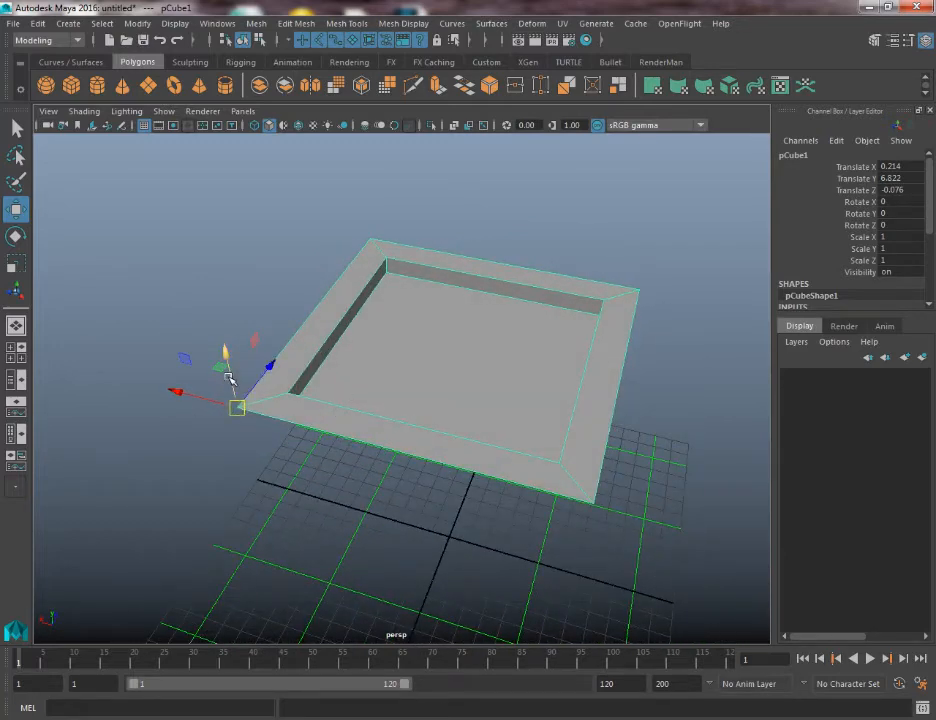
- Duplicate the recessed panel, try moving the copy vertically, and undo that move
key("ctrl+d")
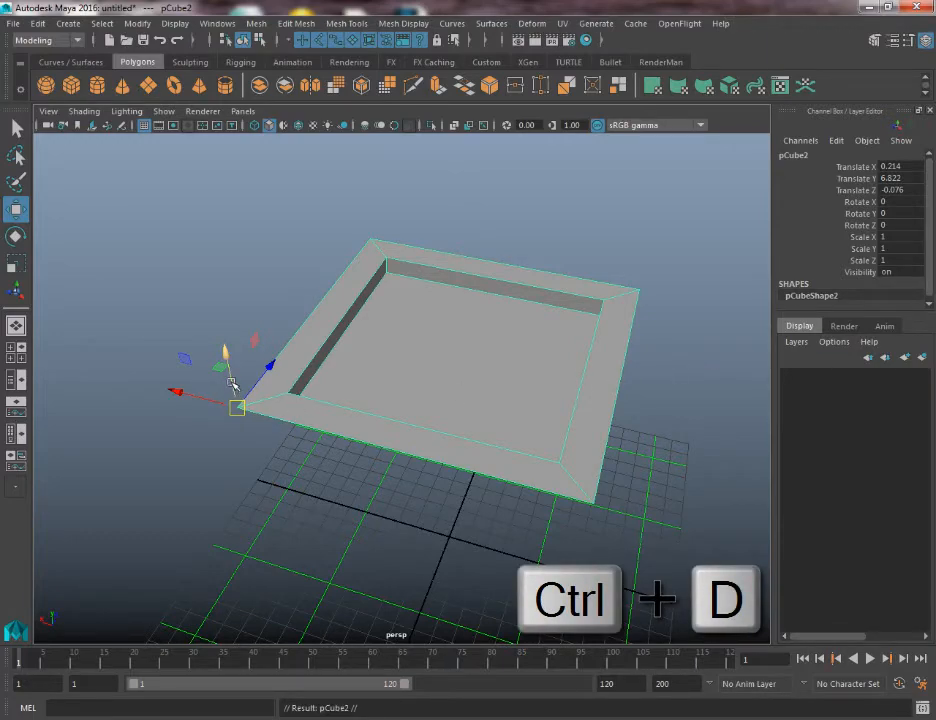
left_click_drag(232, 378, 252, 408)
left_click(399, 281)
left_click_drag(399, 284, 452, 440, "alt")
left_click(452, 260)
key("ctrl+z")
key("ctrl+z")
key("ctrl+z")
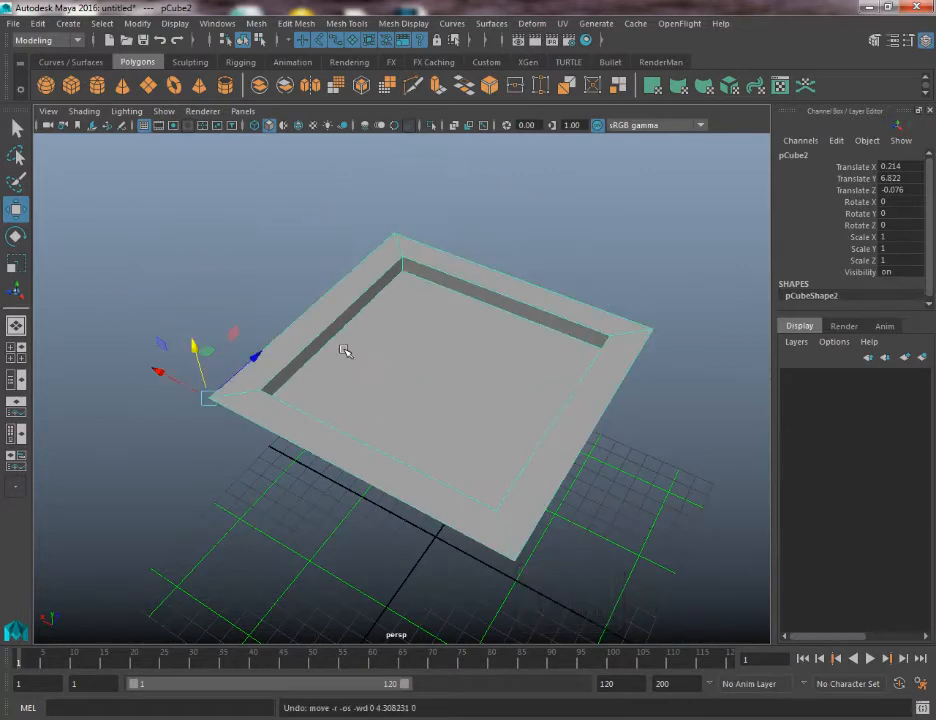
- Try moving the duplicate freely along the X axis to sit beside the original, and undo the move
left_click_drag(345, 351, 364, 338, "alt")
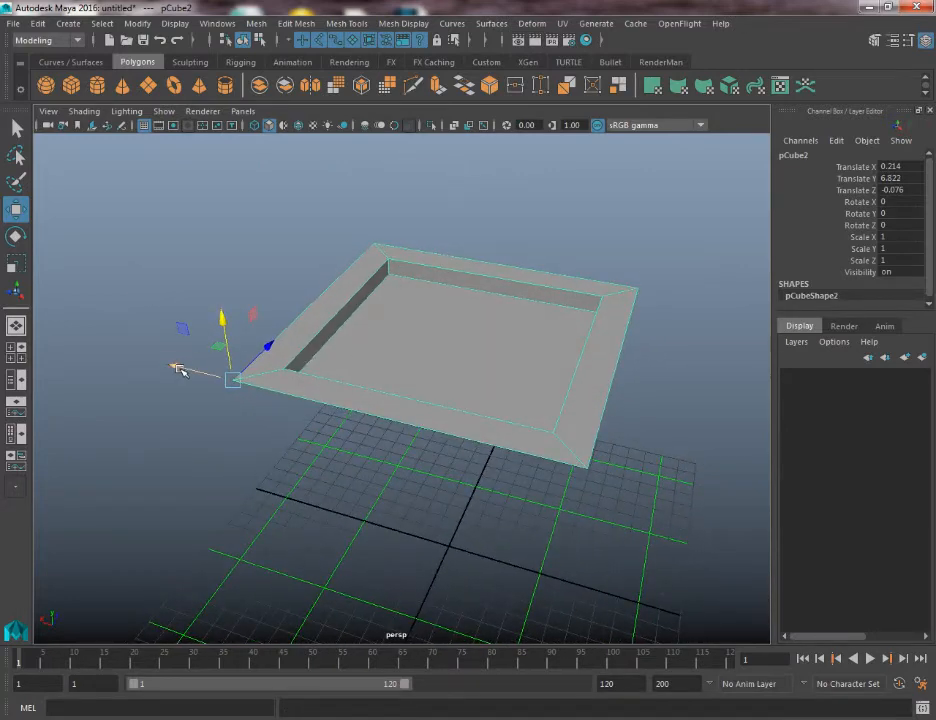
left_click_drag(177, 369, 643, 403)
middle_click_drag(643, 403, 596, 378, "alt")
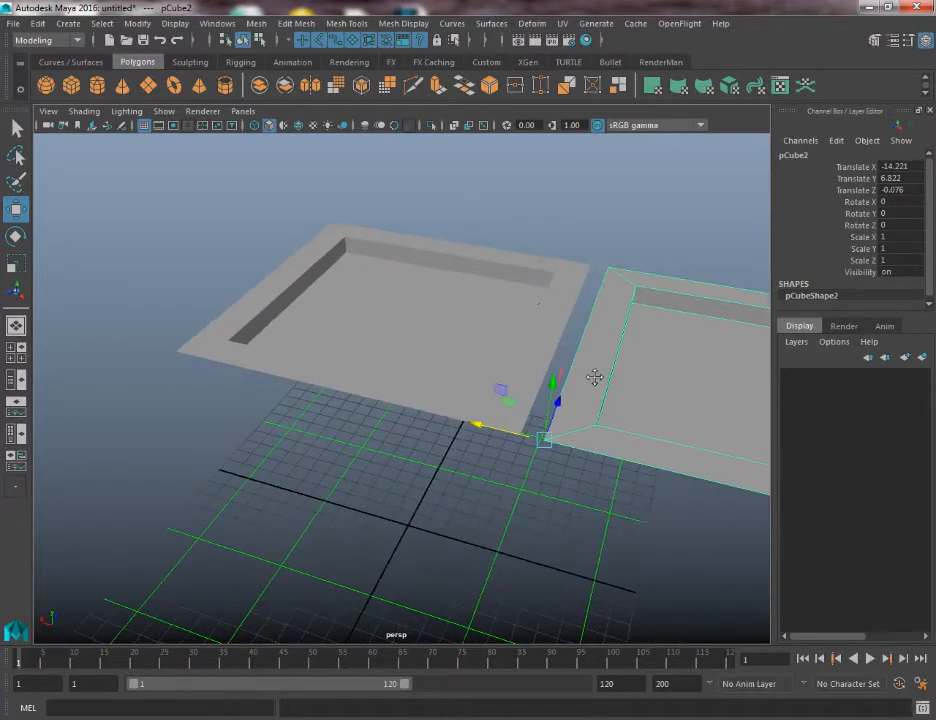
key("ctrl+z")
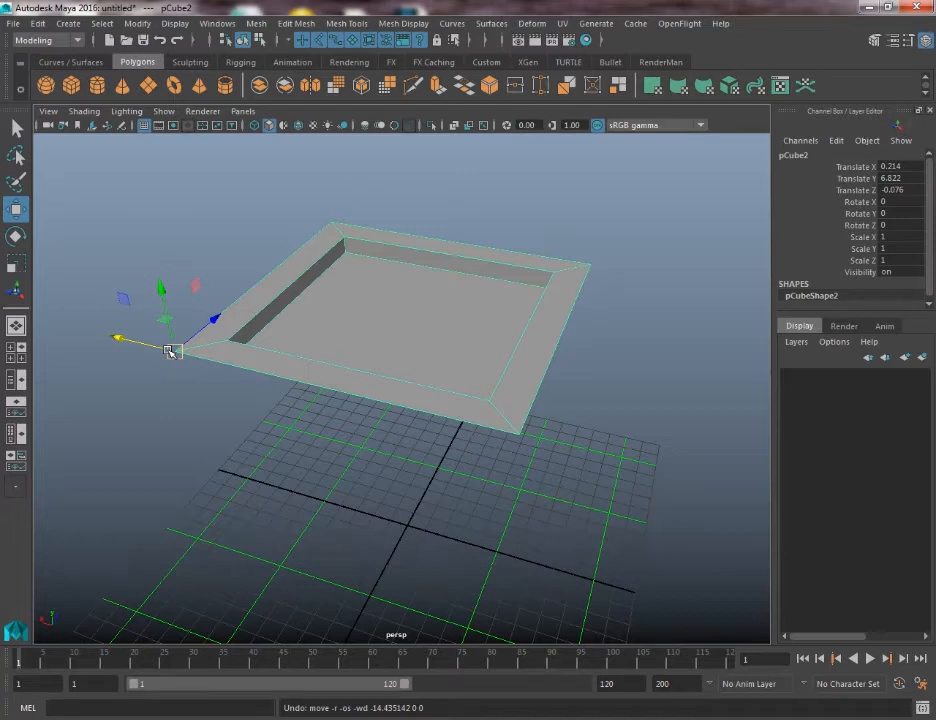
- Try snapping the duplicate's pivot corner onto the original's neighbouring corner with an unconstrained vertex-snapped move, and undo it
key("v")
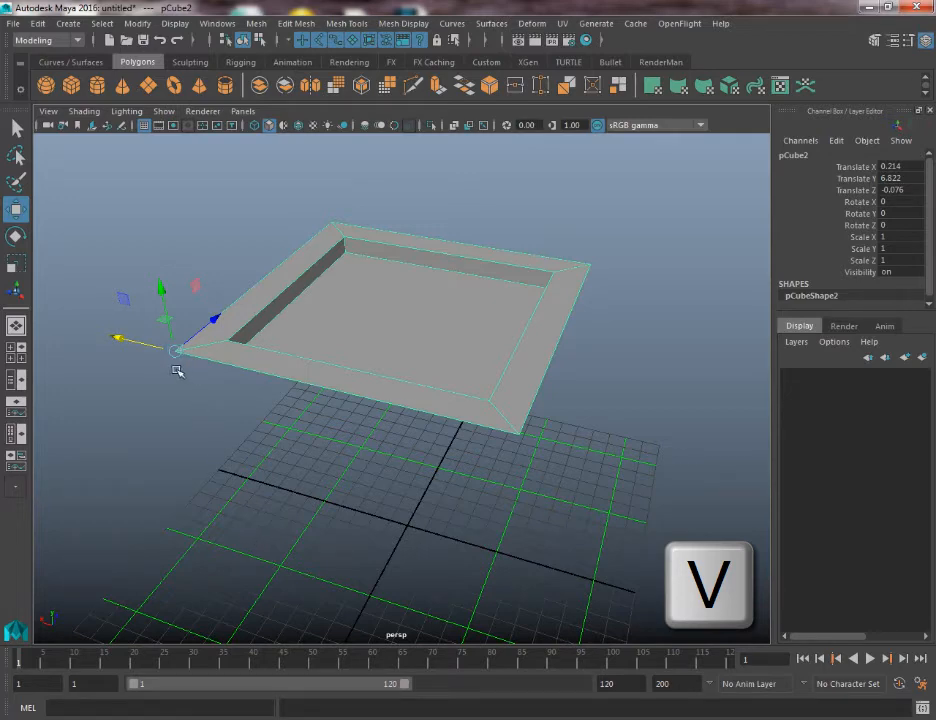
left_click_drag(175, 351, 549, 457)
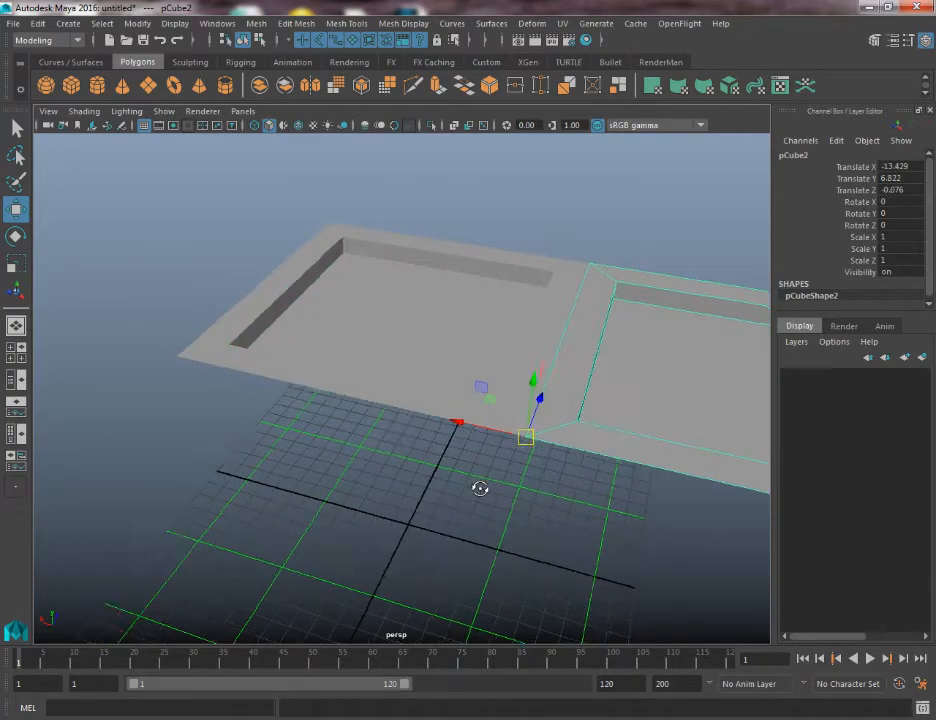
mouse_move(483, 489)
left_mouse_down("alt")
mouse_move(577, 495)
mouse_move(501, 493)
left_mouse_up("alt")
key("ctrl+z")
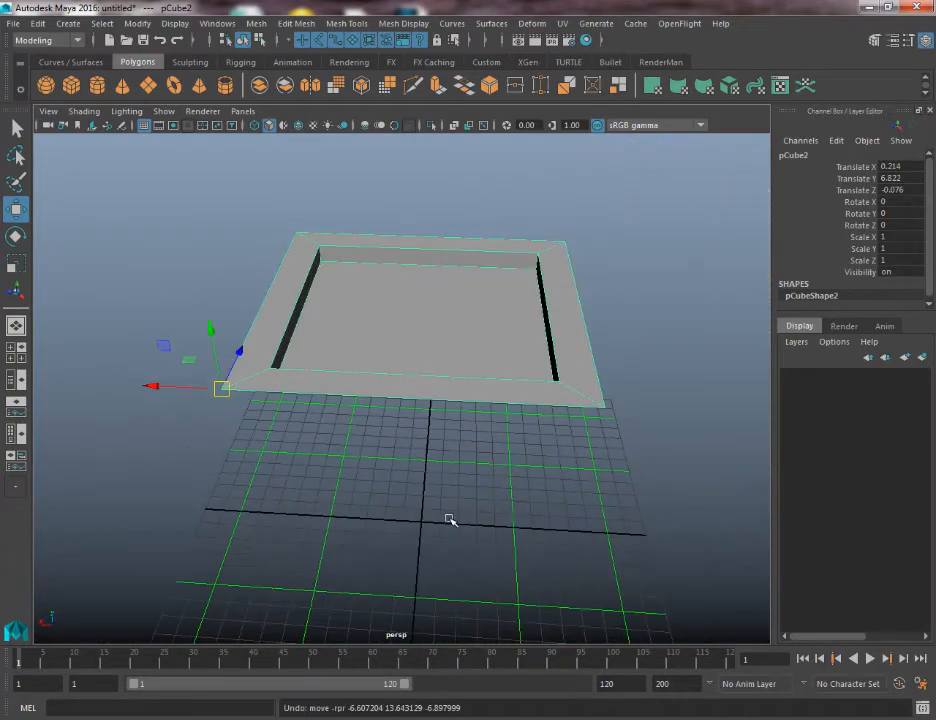
- Move the duplicate along the X axis only, vertex-snapping it edge to edge with the original at Translate X -13.429
mouse_move(445, 520)
left_mouse_down("alt")
mouse_move(409, 524)
mouse_move(448, 516)
left_mouse_up("alt")
middle_click_drag(448, 516, 472, 518, "alt")
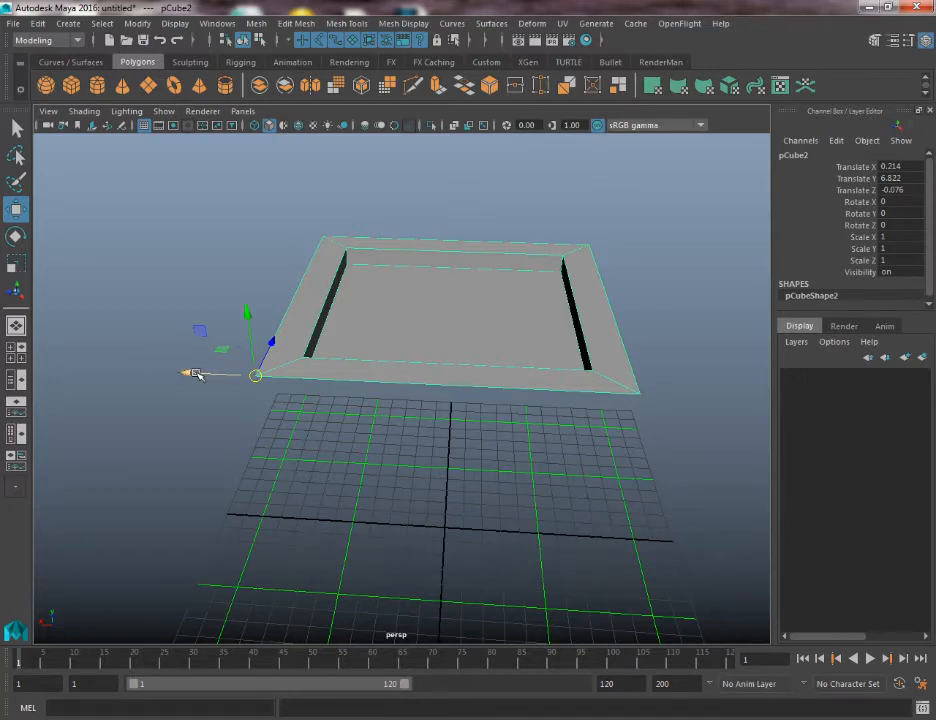
left_click_drag(184, 374, 698, 388)
middle_click_drag(698, 388, 436, 389, "alt")
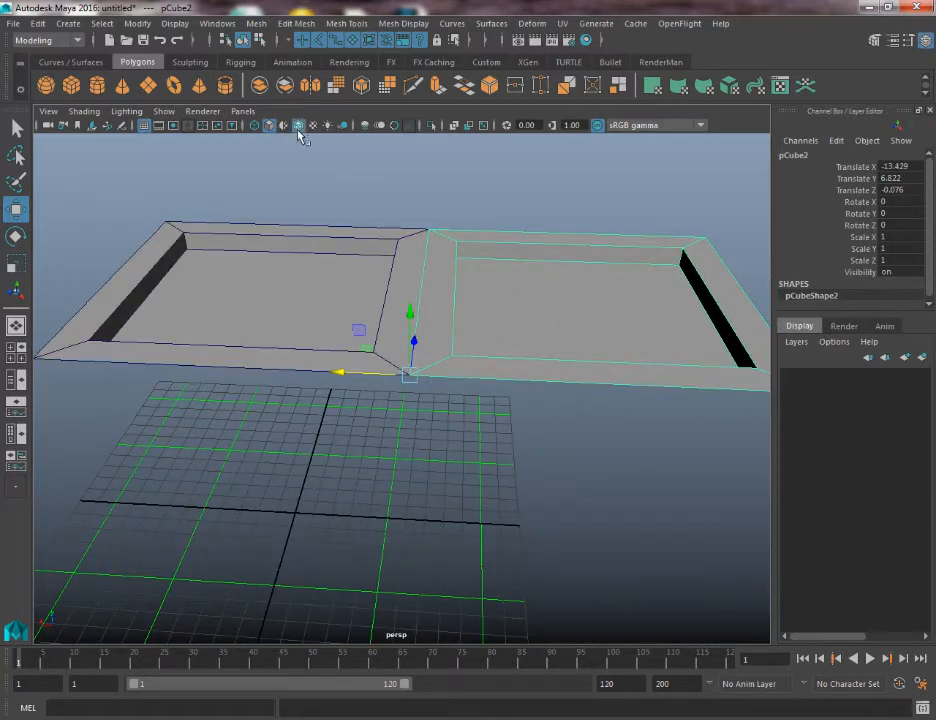
- Turn on wireframe on shaded in the viewport so both panels show their edges
left_click_drag(291, 133, 410, 235, "alt")
left_click_drag(336, 322, 305, 300, "alt")
scroll(307, 300, "down", 3)
middle_click_drag(308, 300, 314, 301, "alt")
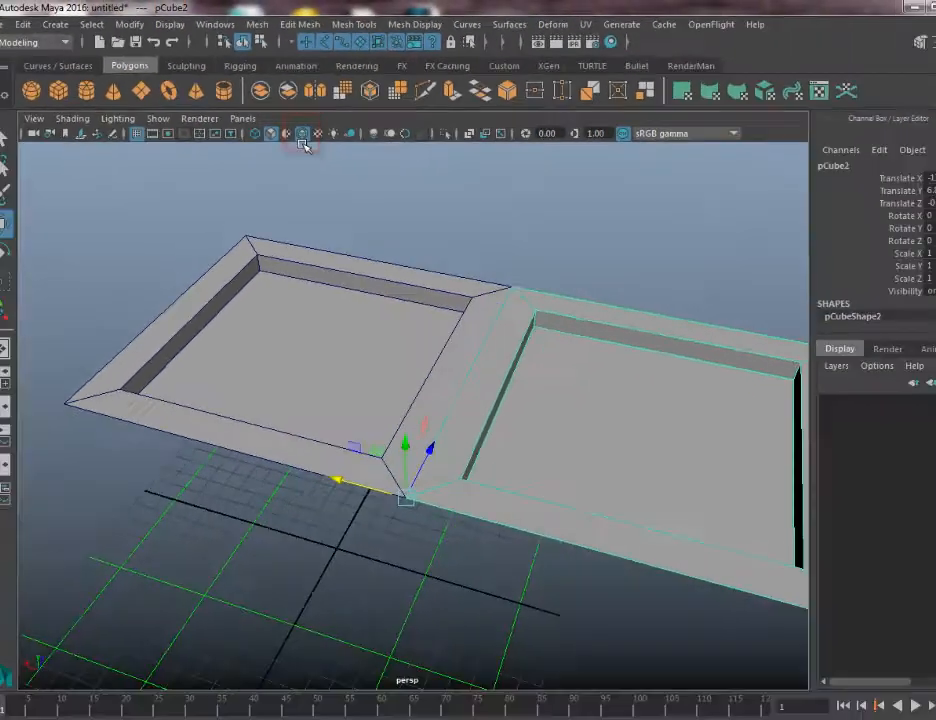
left_click(422, 367)
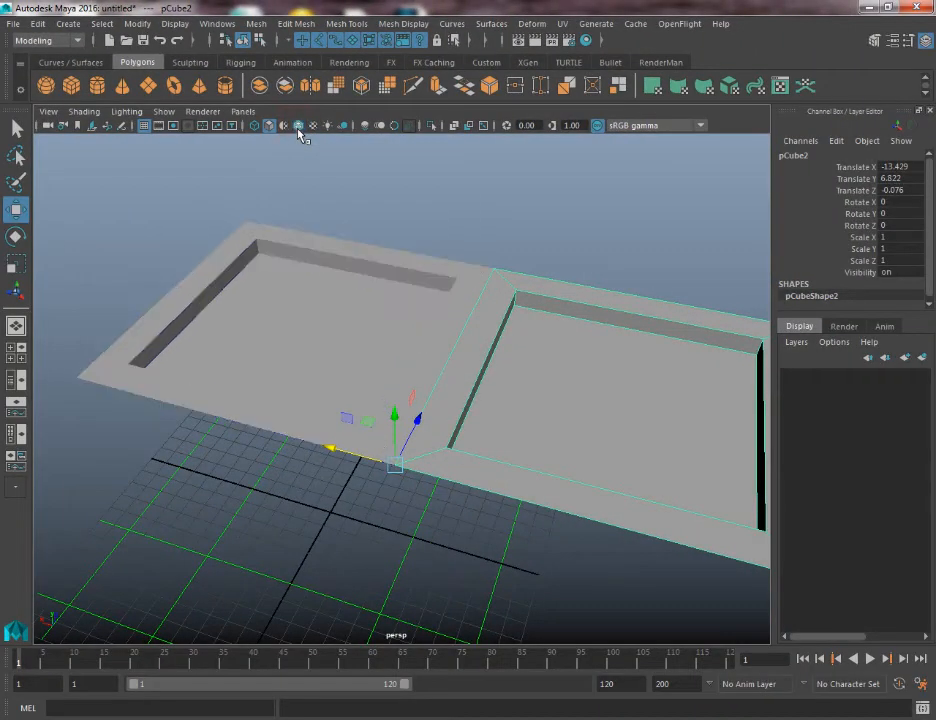
left_click(298, 126)
mouse_move(310, 300)
left_mouse_down("alt")
mouse_move(432, 307)
mouse_move(362, 297)
left_mouse_up("alt")
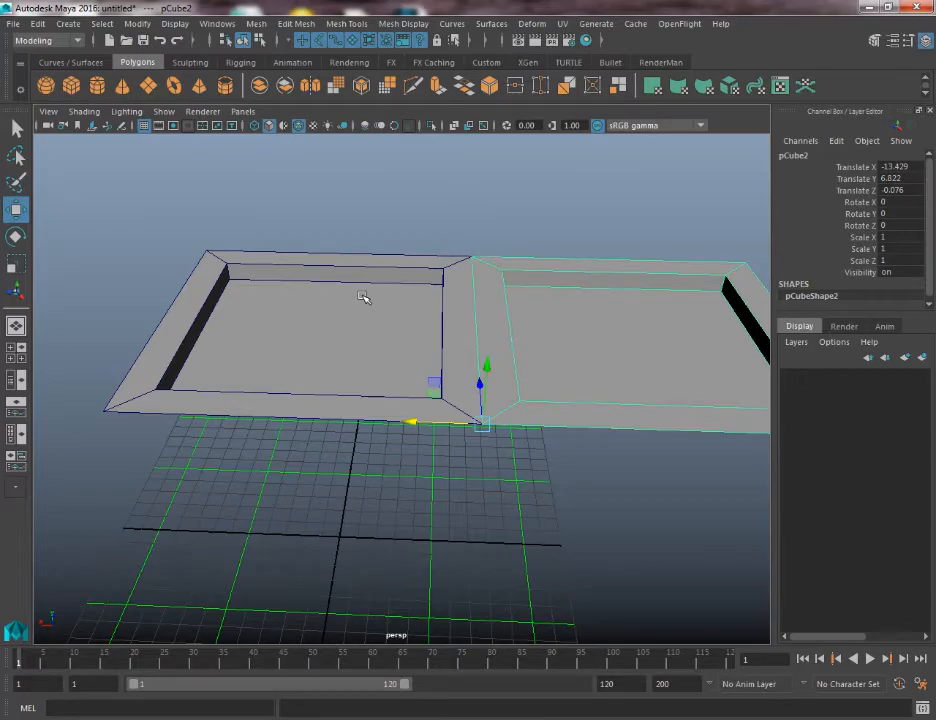
- Try rotating the duplicate freely downward about the Z axis around its corner pivot, undoing the first attempt
left_click_drag(568, 359, 528, 418, "alt")
key("e")
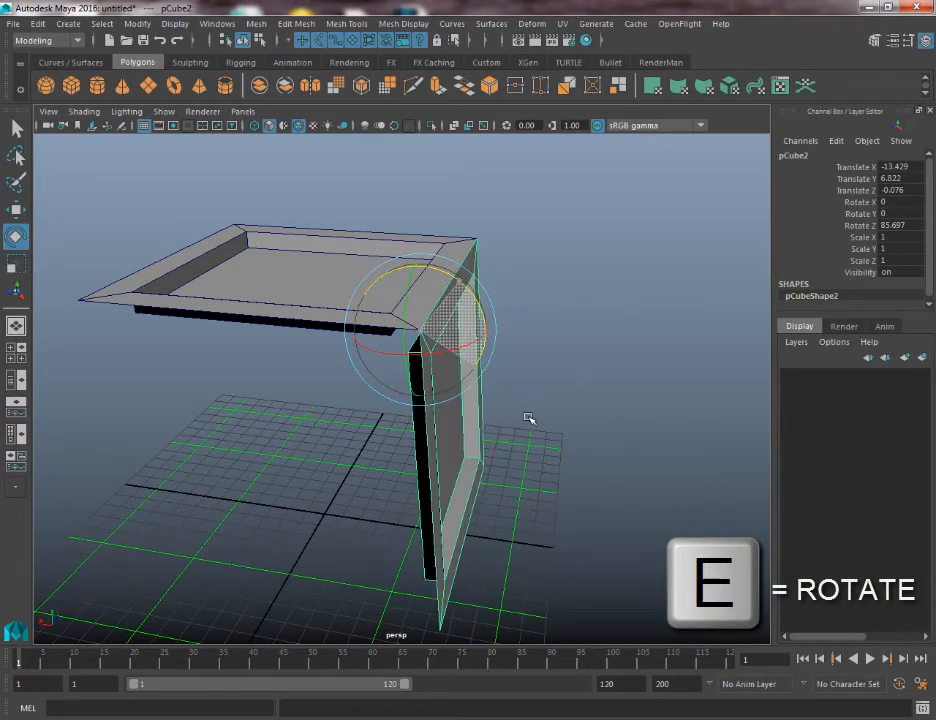
key("ctrl+z")
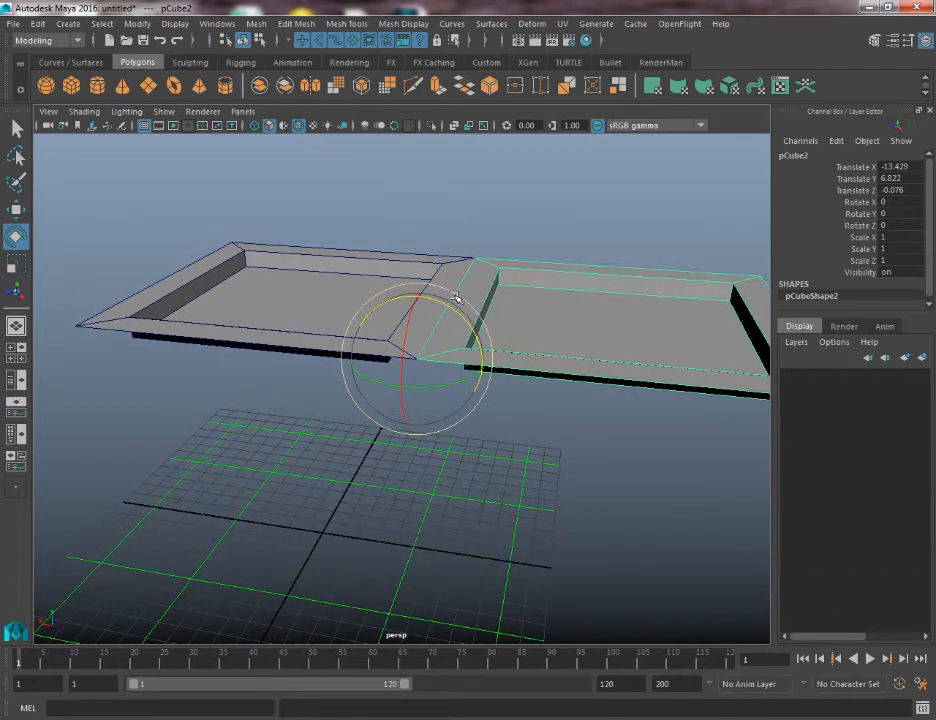
left_click_drag(455, 309, 456, 390, "alt")
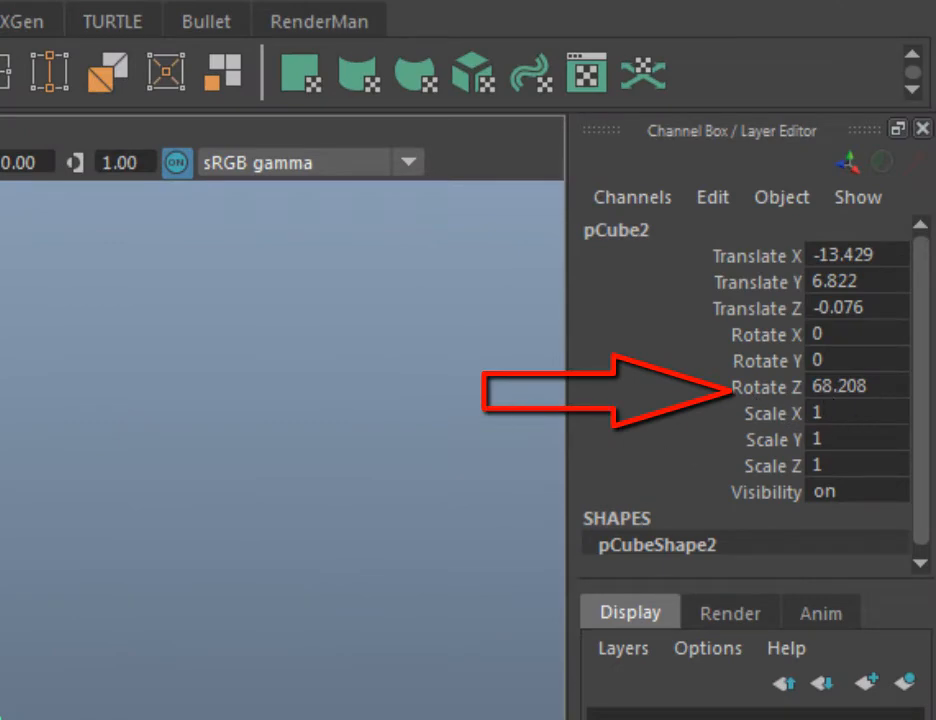
left_click_drag(2, 700, 2, 665)
left_click_drag(2, 560, 2, 585)
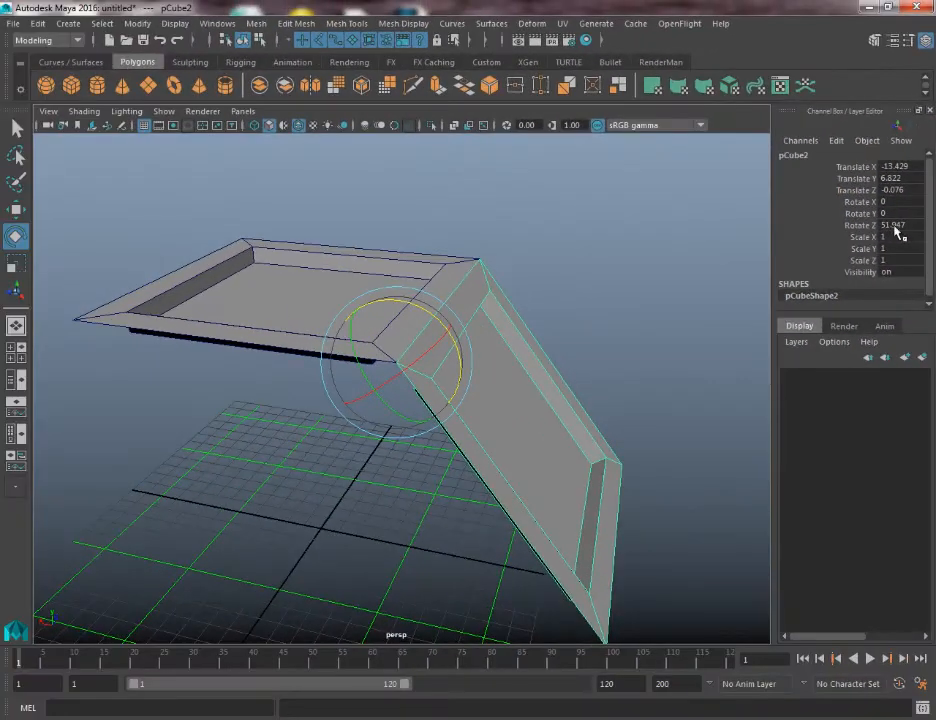
- Set the duplicate's Rotate Z to 90 and undo the rotations back to the flat position
double_click(890, 228)
key("Return")
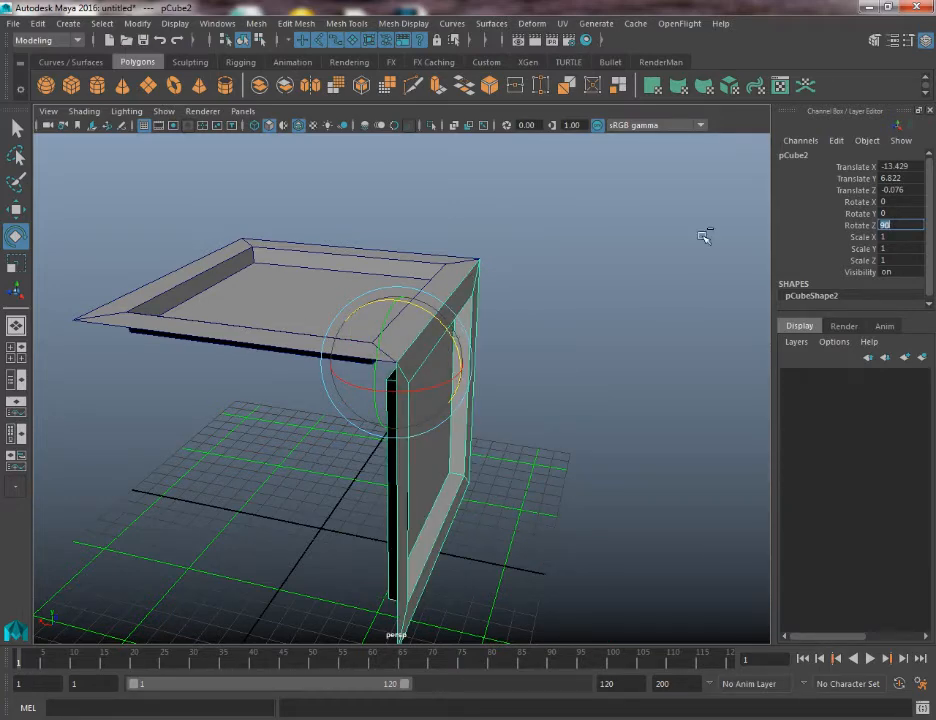
left_click(629, 242)
key("ctrl+z")
key("ctrl+z")
key("ctrl+z")
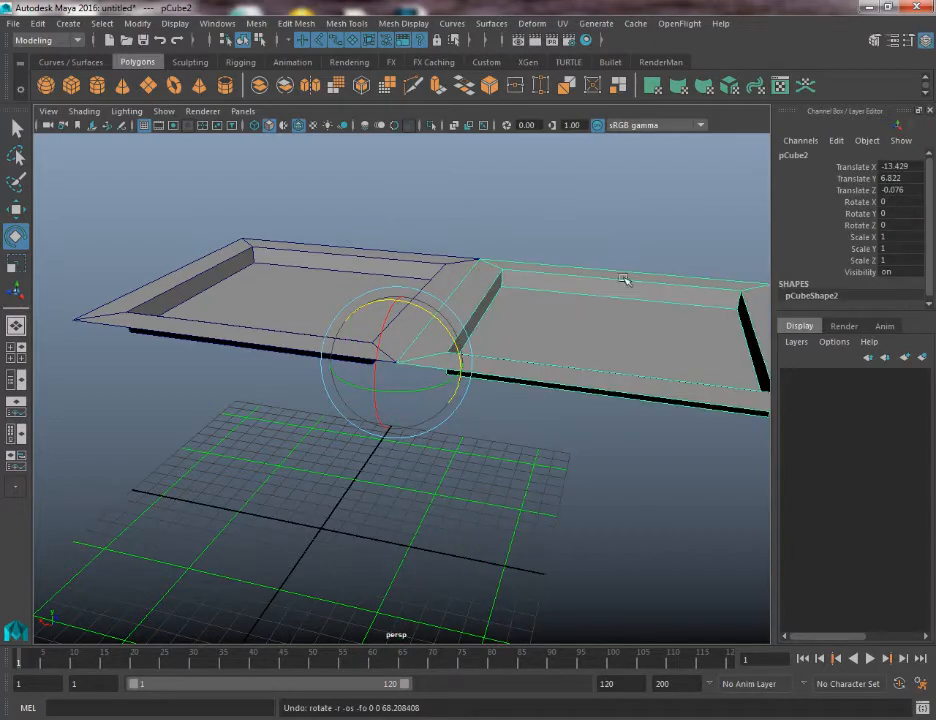
- Try another freehand rotation of the duplicate about the Z axis and undo it
left_click_drag(418, 309, 473, 342)
key("ctrl+z")
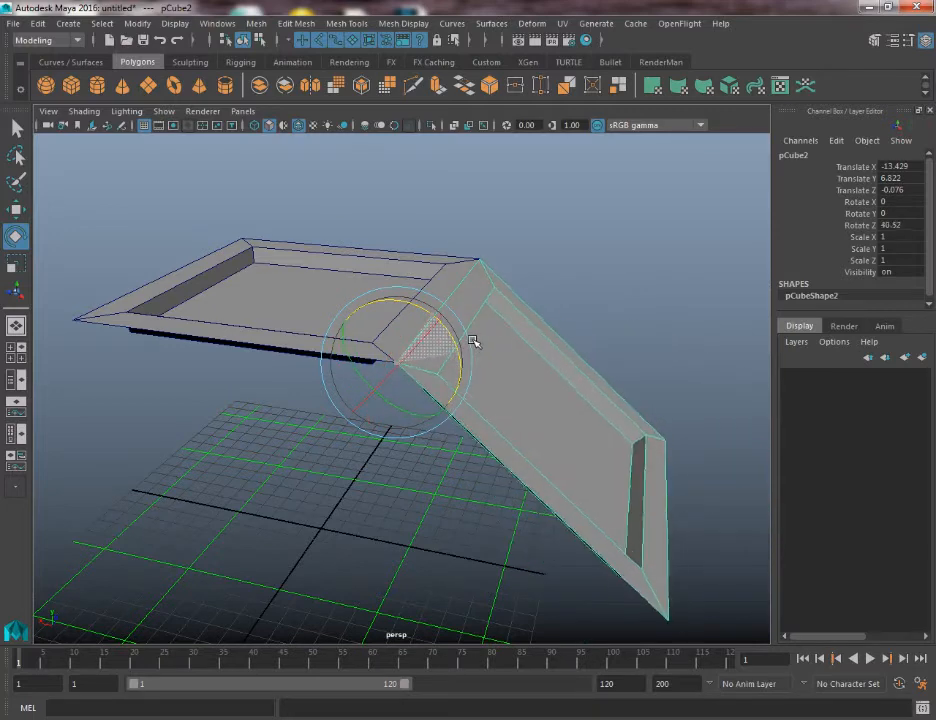
key("ctrl+z")
- Set the duplicate's Rotate Z to 90 to form a side wall and check how it meets the top panel
left_click(896, 225)
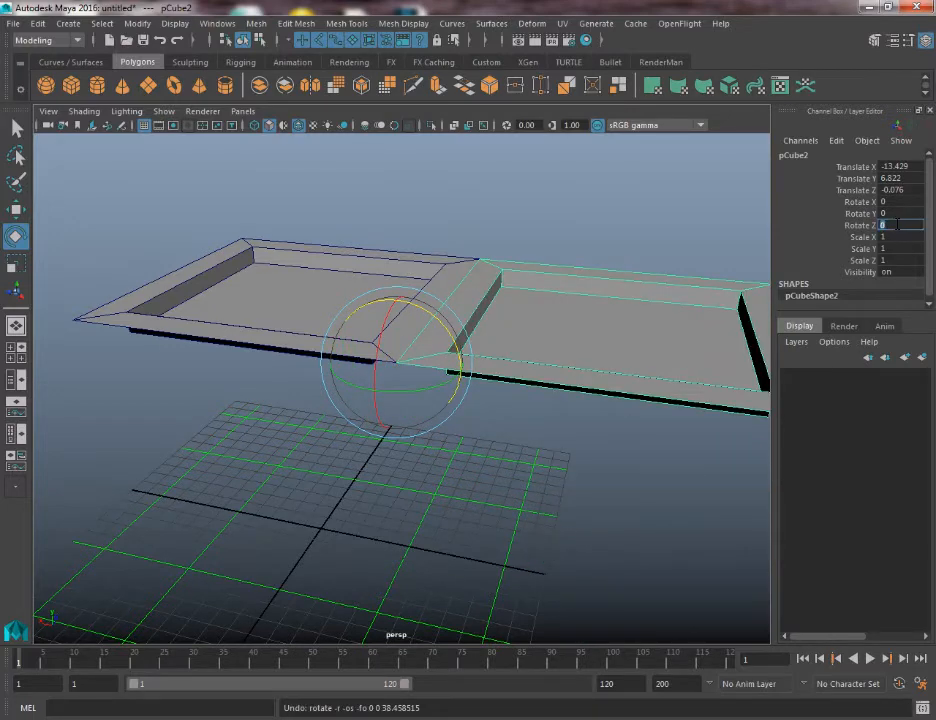
key("Return")
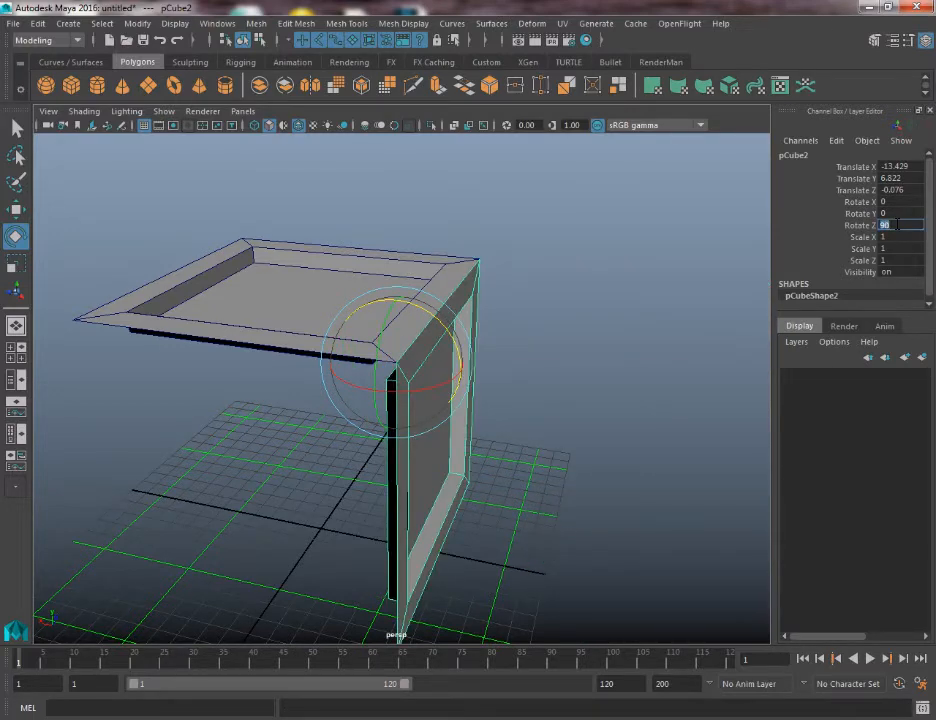
left_click_drag(502, 397, 510, 326, "alt")
left_click_drag(579, 480, 341, 159, "alt")
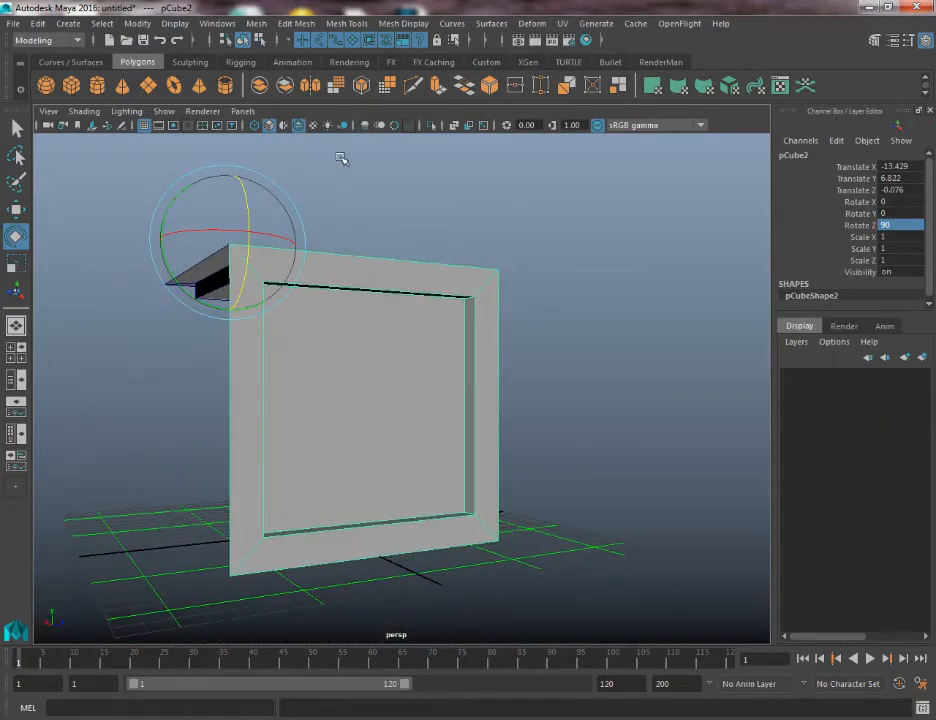
left_click_drag(336, 399, 416, 417, "alt")
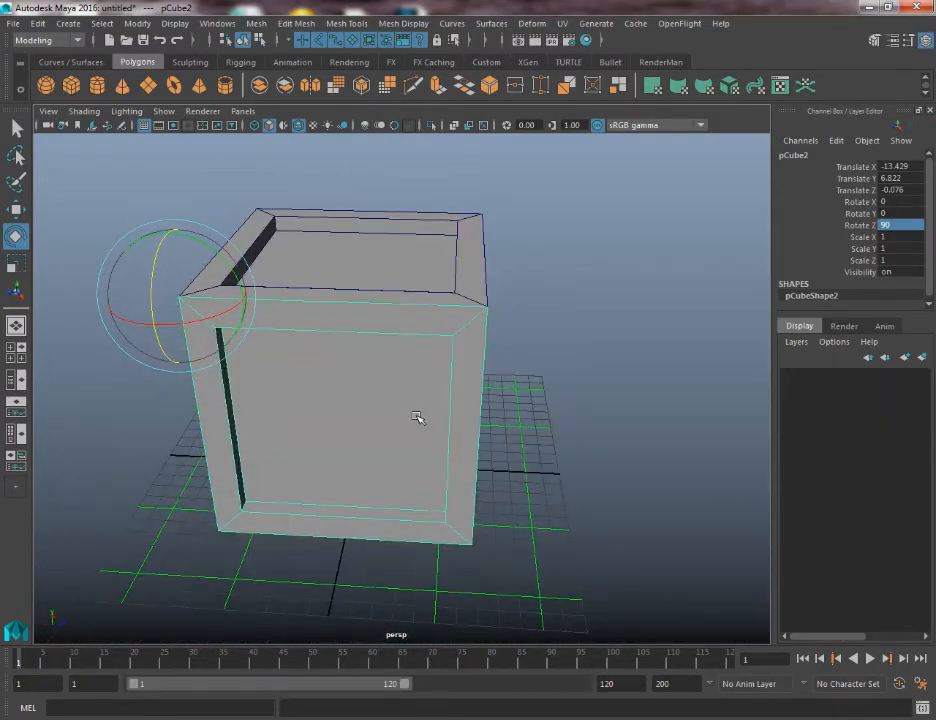
- Inspect the side wall from several angles to check how its edges meet the top panel
left_click_drag(303, 361, 427, 373, "alt")
key("w")
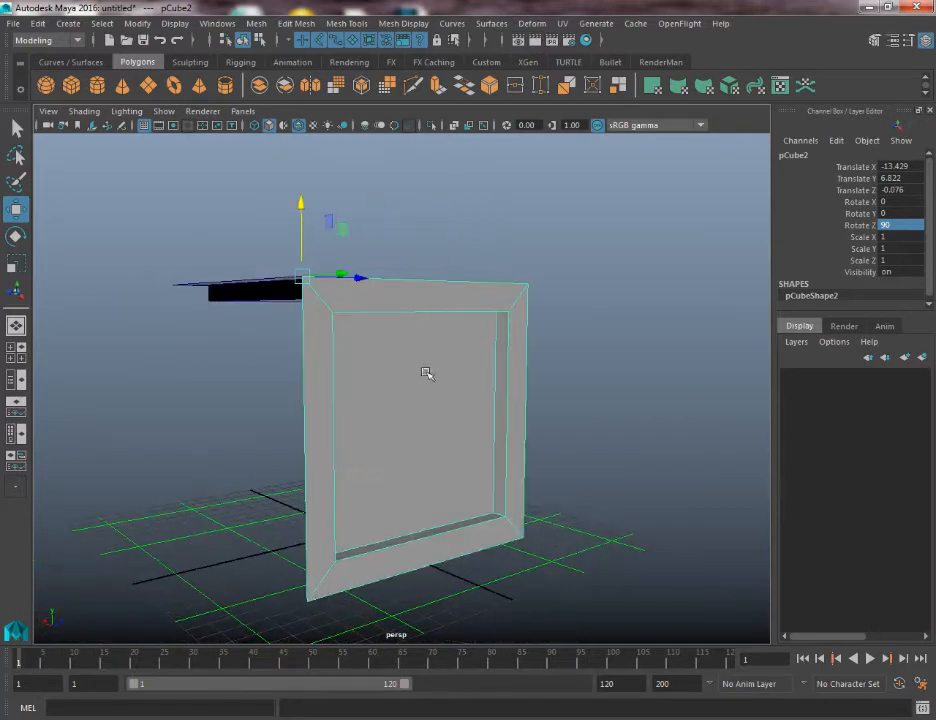
left_click_drag(330, 441, 278, 299, "alt")
left_click_drag(370, 309, 528, 317, "alt")
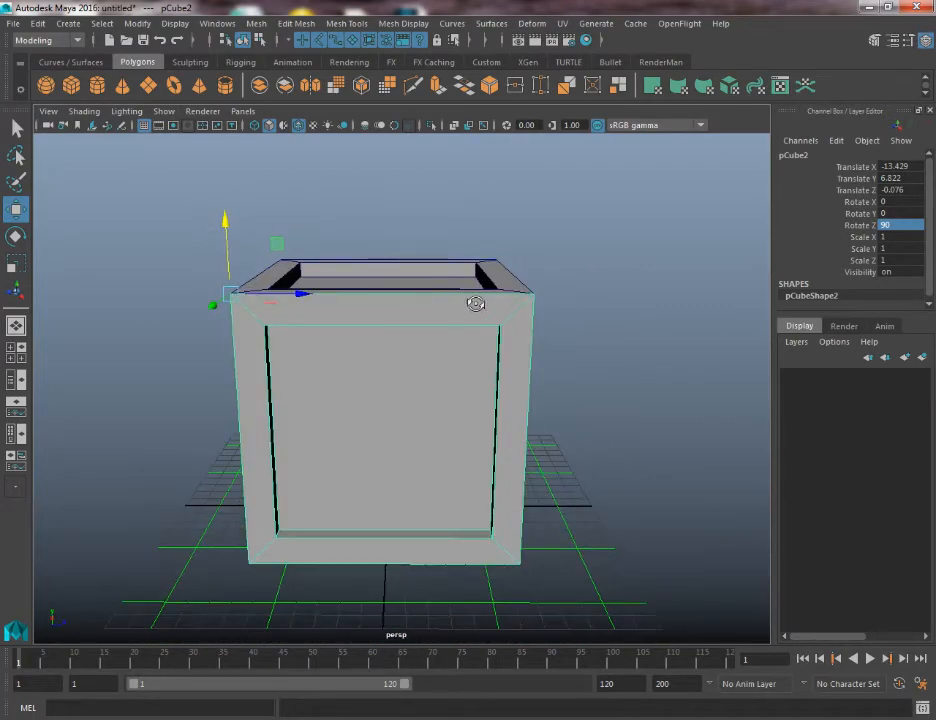
left_click_drag(474, 305, 345, 348, "alt")
left_click_drag(714, 346, 256, 379, "alt")
left_click_drag(404, 385, 440, 337, "alt")
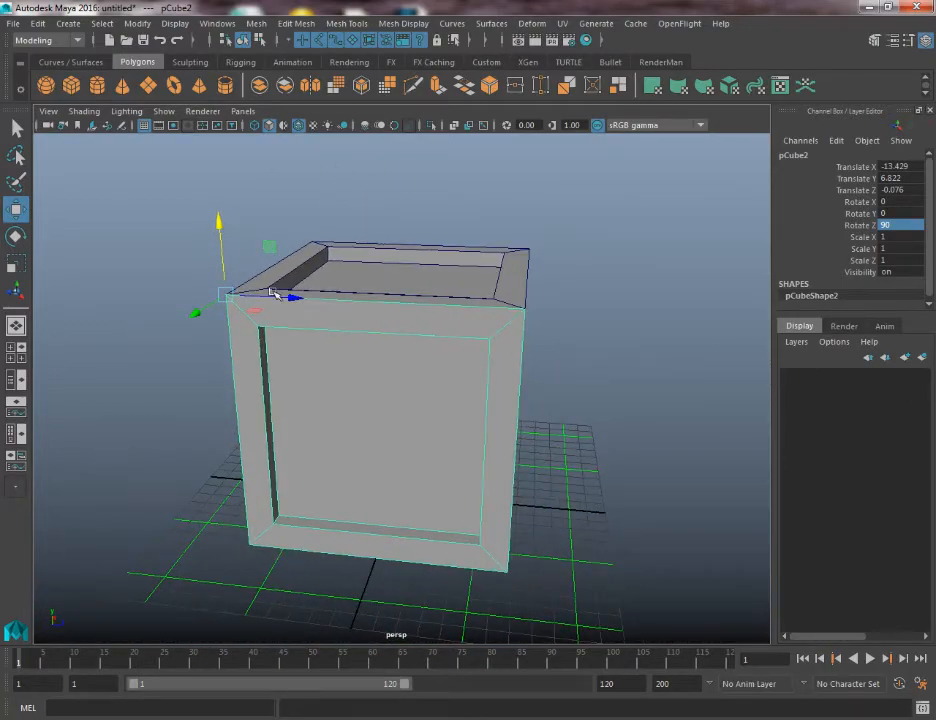
- Duplicate the side wall and vertex-snap the copy along Z to the wall's opposite upper corner
key("ctrl+d")
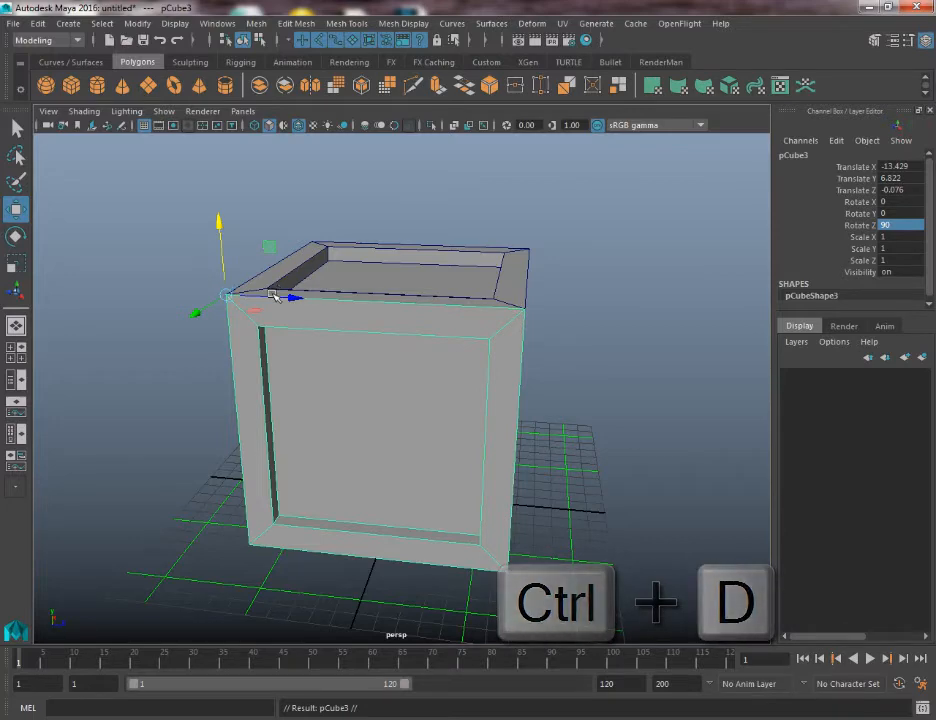
key("v")
left_click_drag(272, 297, 560, 320)
- Rotate the copy around its corner pivot, setting Rotate X to 90 to form the crate's second wall
key("e")
left_click(895, 203)
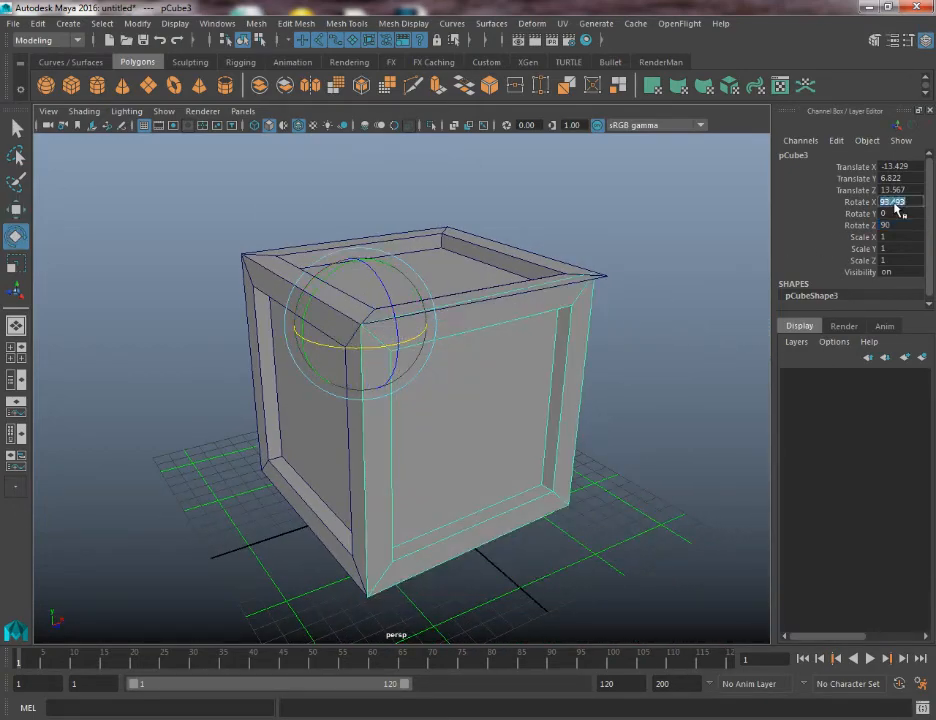
type("90")
key("Return")
left_click_drag(604, 401, 261, 392, "alt")
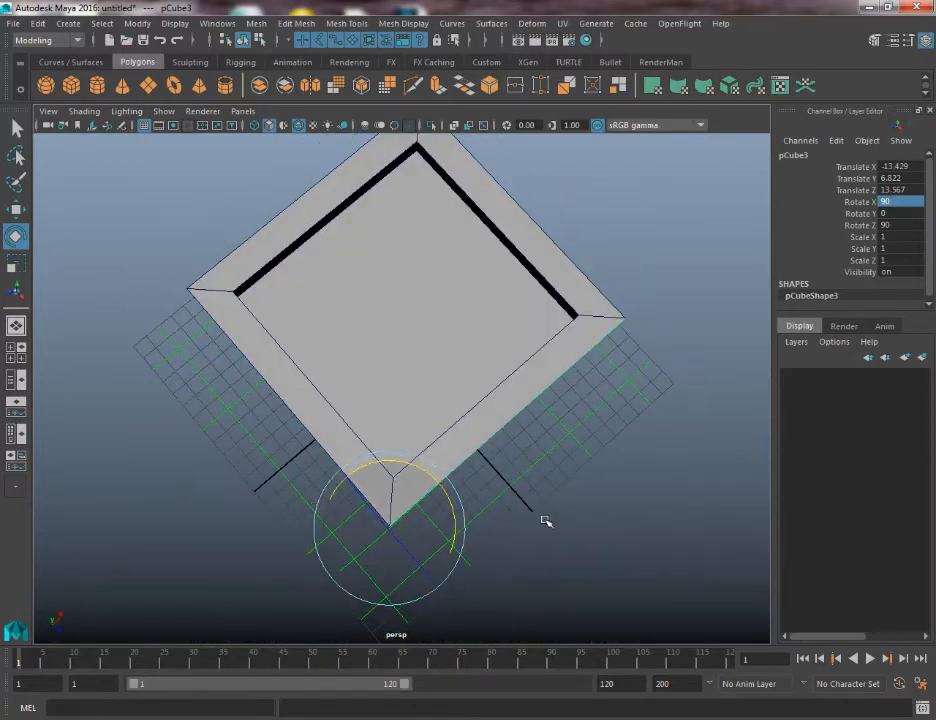
- Duplicate the second wall and snap the copy along X to the next upper corner of the crate
key("space")
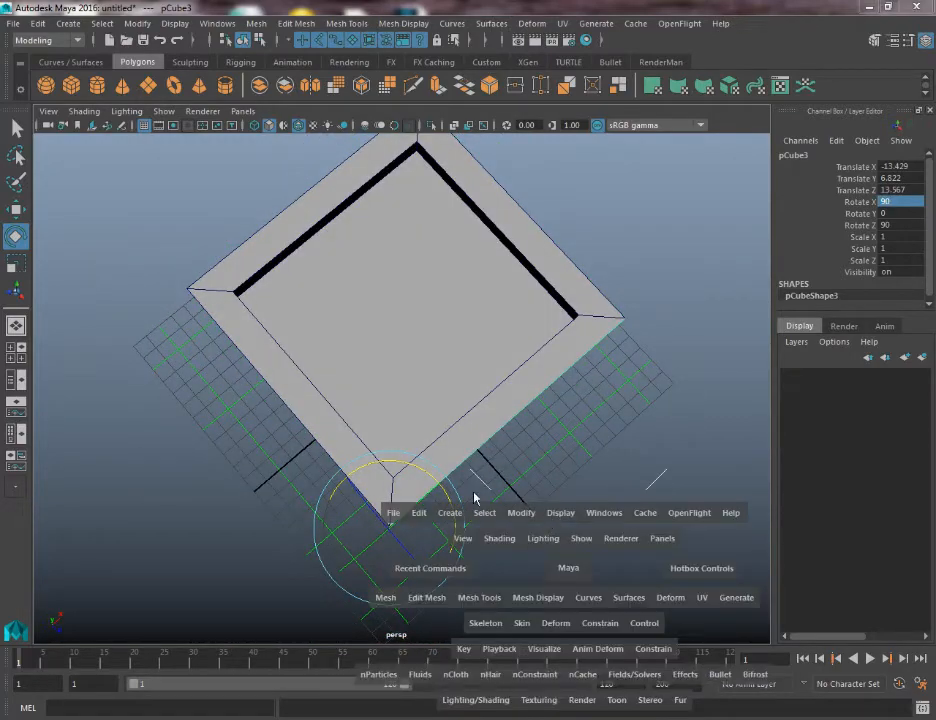
left_click_drag(568, 565, 398, 456)
key("w")
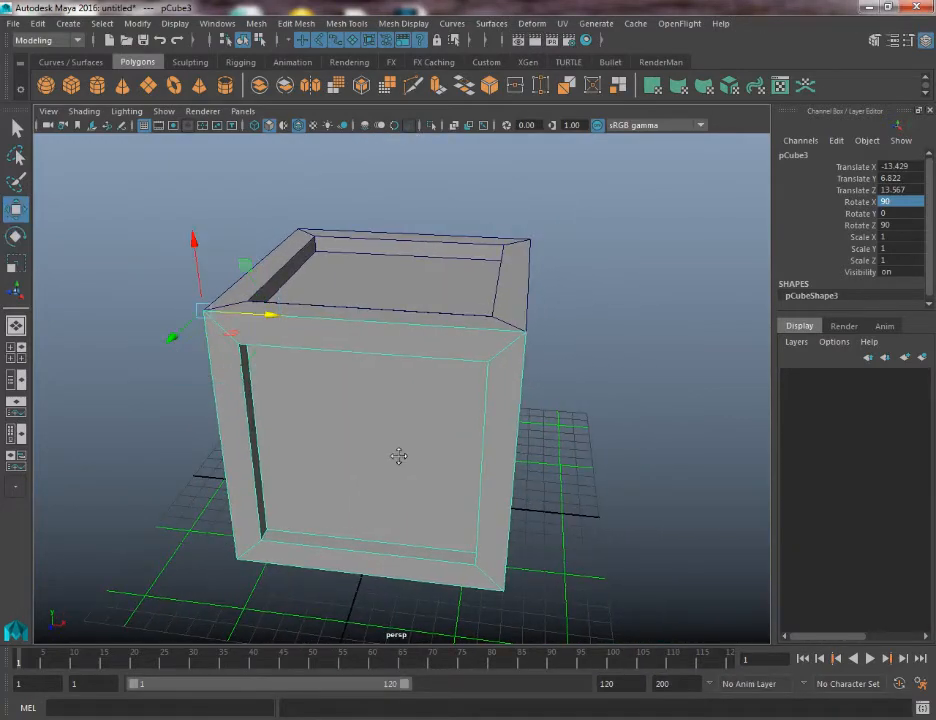
key("ctrl+d")
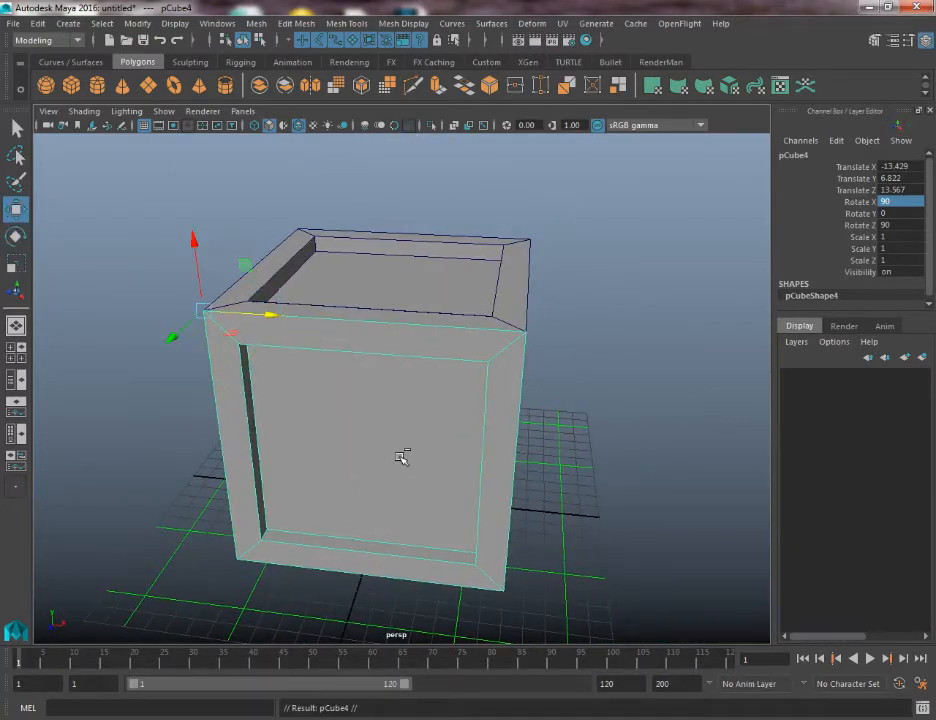
key("w")
left_click_drag(267, 316, 360, 416)
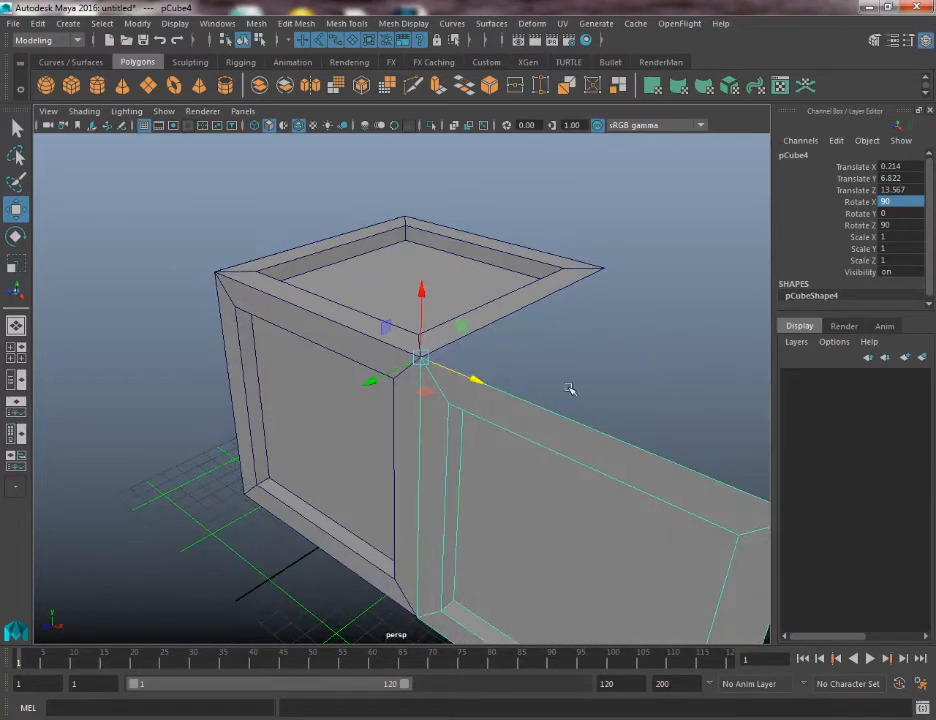
- Rotate the new copy inward, setting Rotate X to 180 to form the crate's third wall
key("e")
left_click_drag(421, 390, 835, 258)
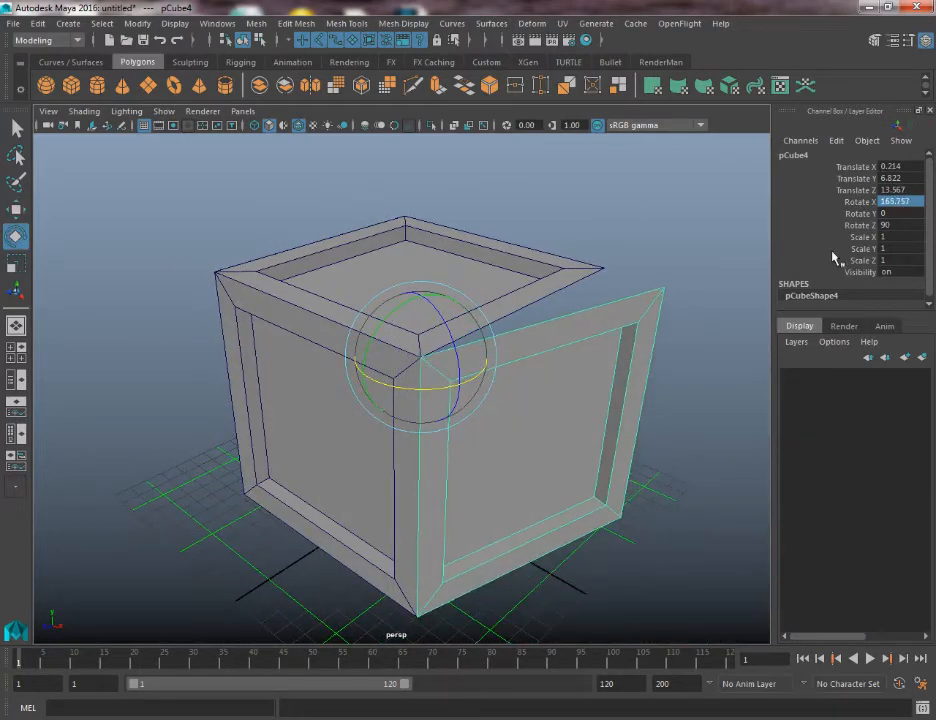
type("180")
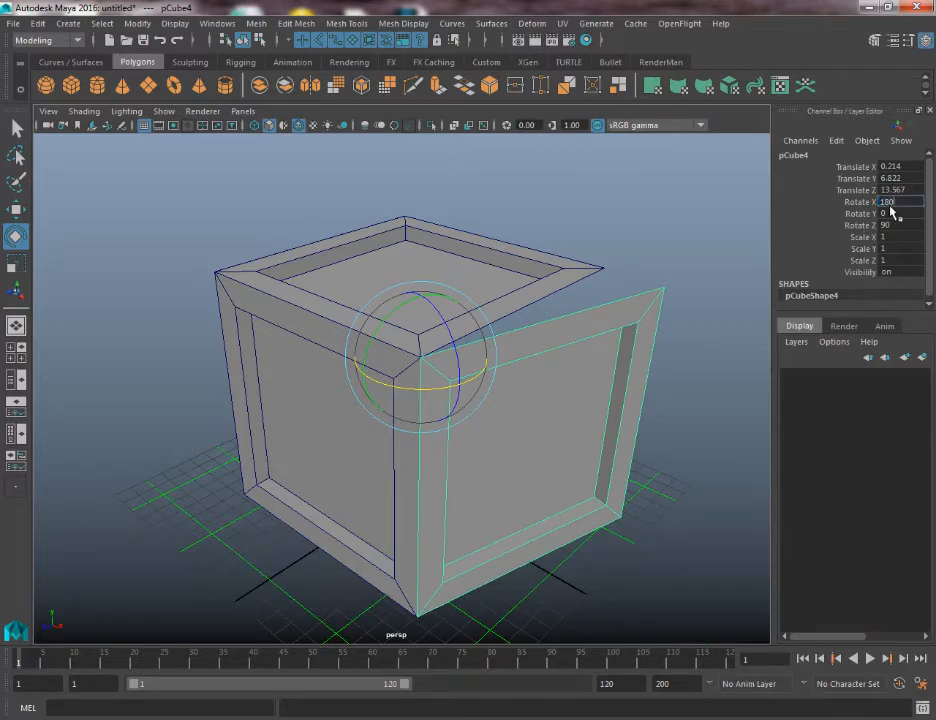
key("Return")
left_click_drag(664, 476, 485, 476, "alt")
- Duplicate the third wall and vertex-snap the copy along Z to the remaining upper corner beside the open side
key("ctrl+d")
key("w")
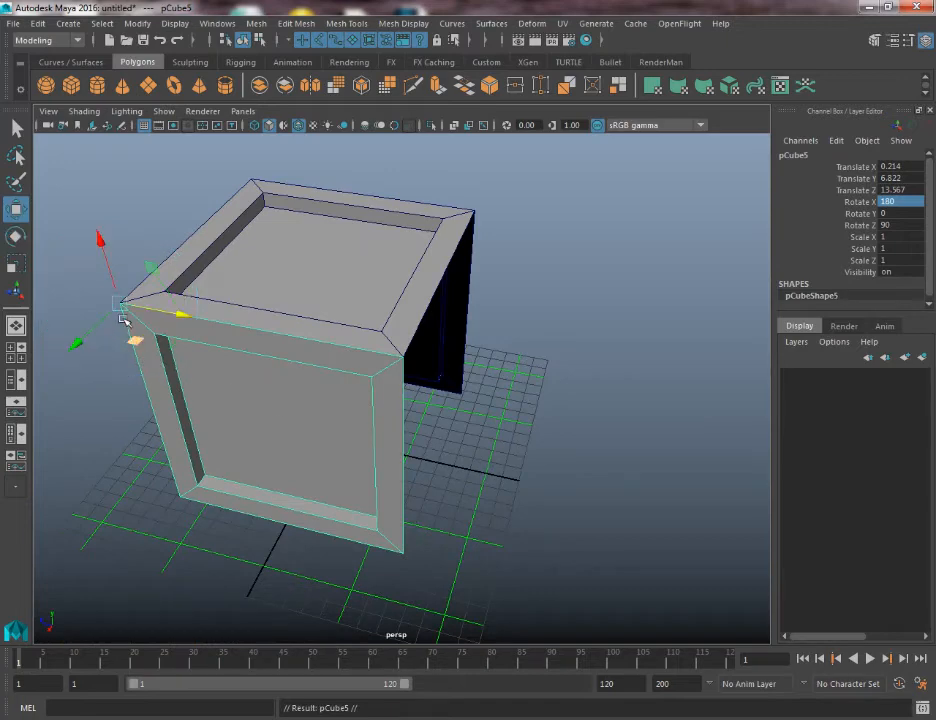
mouse_move(143, 307)
left_mouse_down()
mouse_move(324, 355)
mouse_move(418, 366)
mouse_move(445, 397)
mouse_move(549, 371)
left_mouse_up()
- Set the copy's Rotate X to 270 to close the open fourth side and inspect the four walls
key("e")
left_click(909, 203)
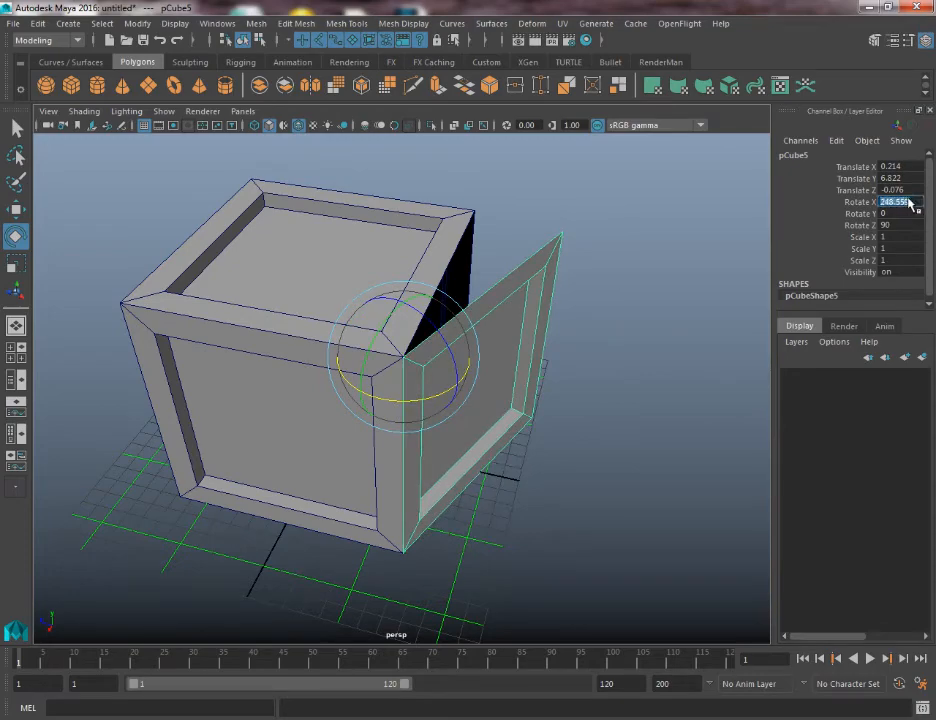
type("270")
key("Return")
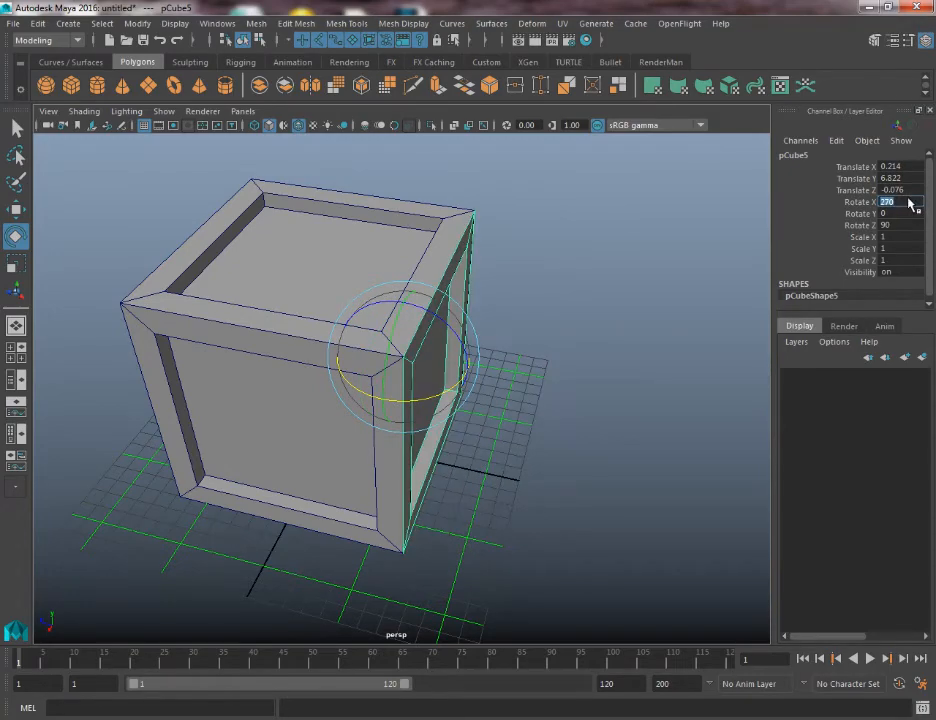
left_click_drag(601, 318, 165, 292, "alt")
left_click(606, 321)
left_click_drag(393, 447, 213, 453, "alt")
left_click_drag(577, 424, 748, 432, "alt")
- Duplicate the second wall and vertex-snap the copy straight down to the crate's lower corner
left_click(281, 436)
left_click_drag(450, 494, 318, 351, "alt")
key("w")
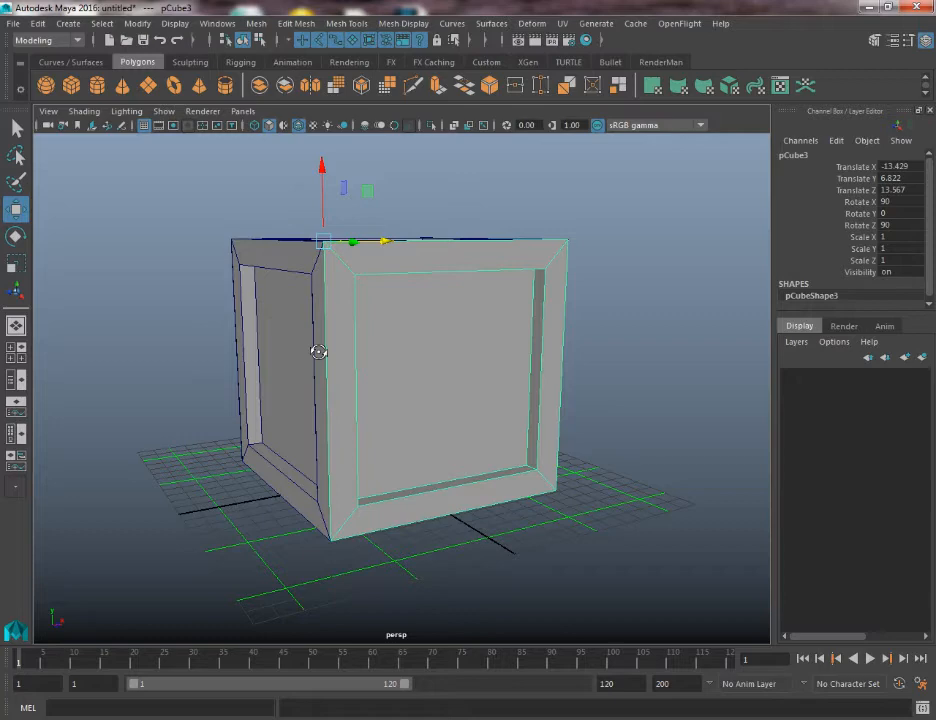
left_click_drag(318, 352, 307, 362, "alt")
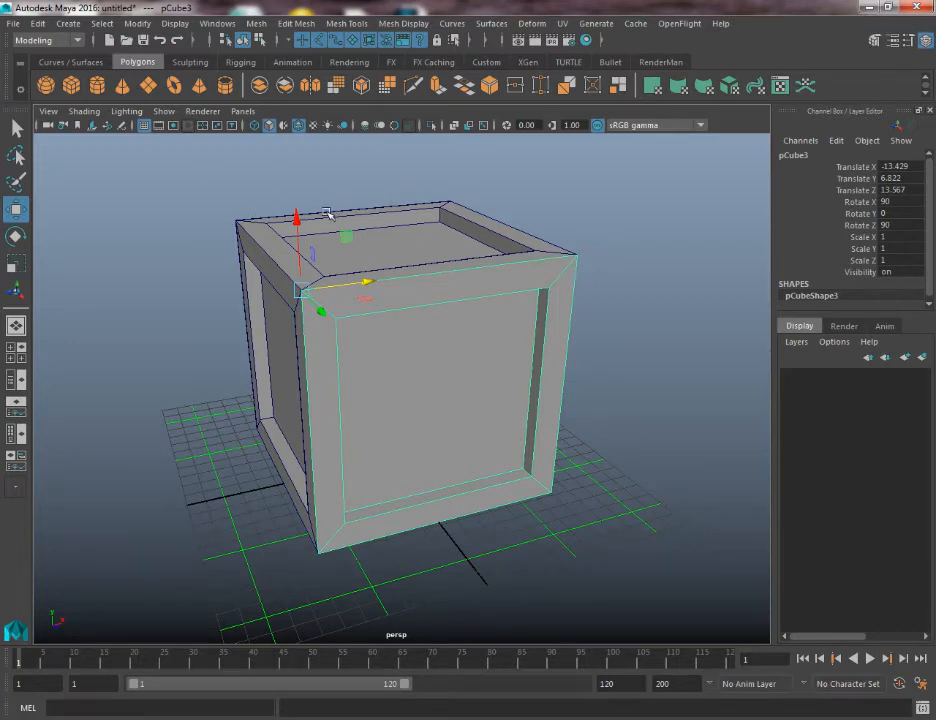
key("ctrl+d")
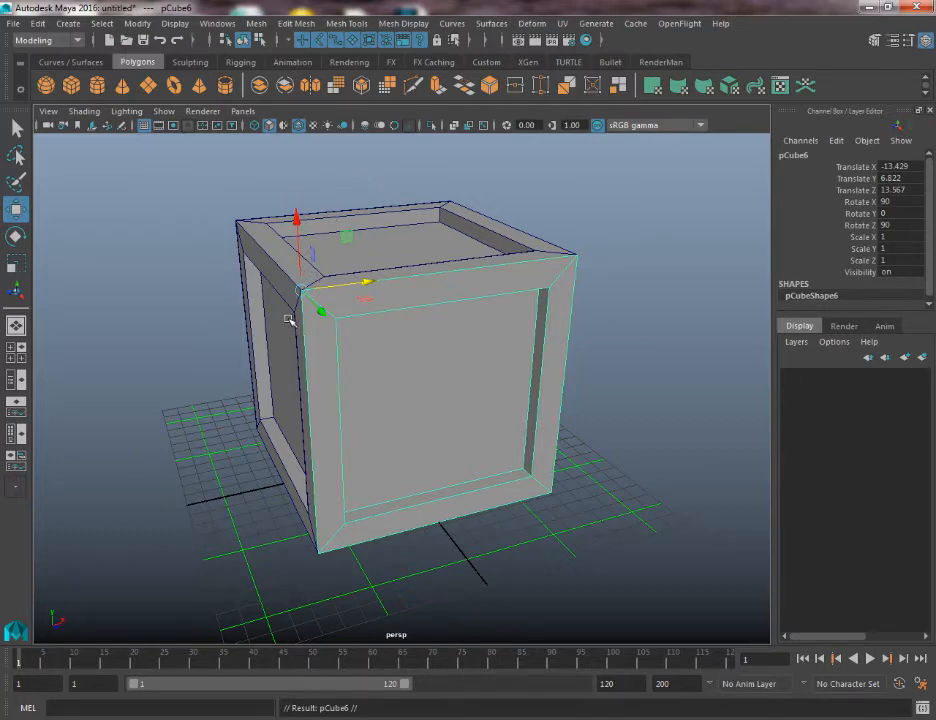
left_click_drag(313, 309, 330, 298, "alt")
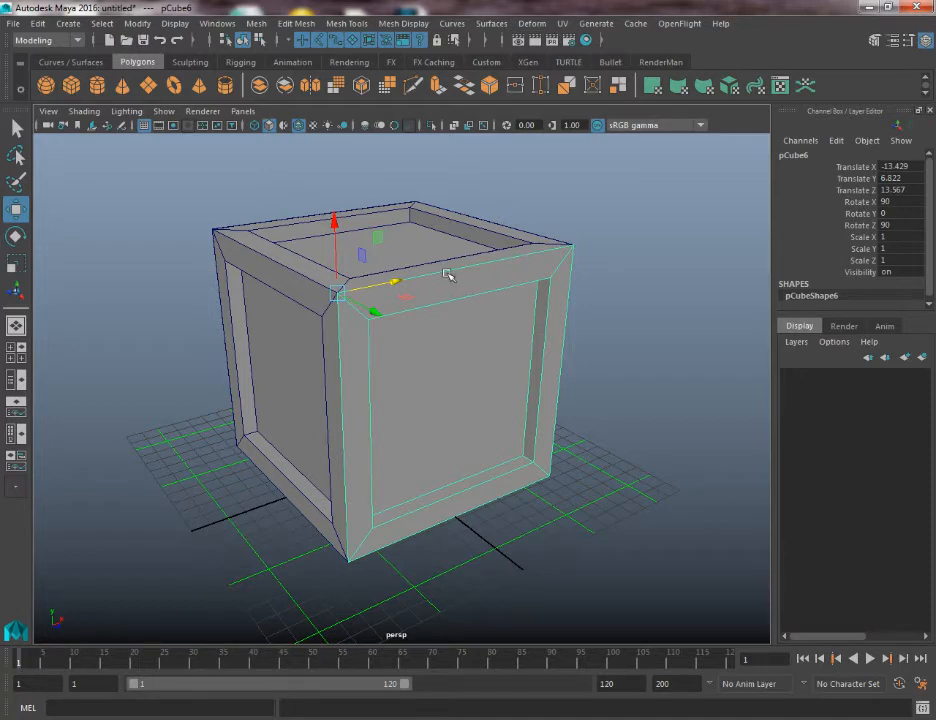
right_click_drag(385, 258, 358, 627, "alt")
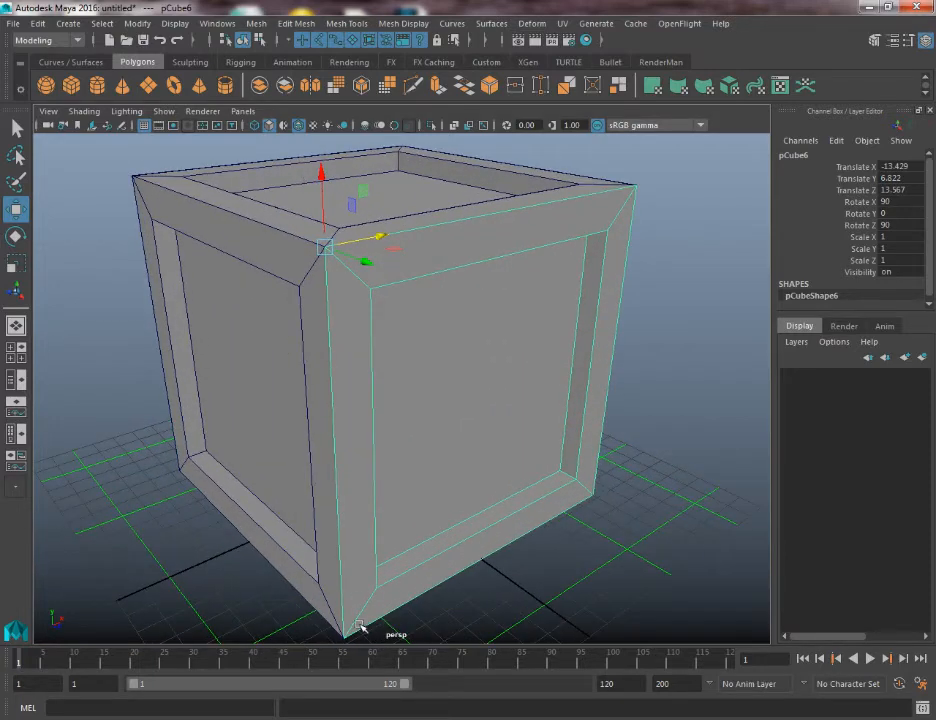
scroll(373, 247, "down", 3)
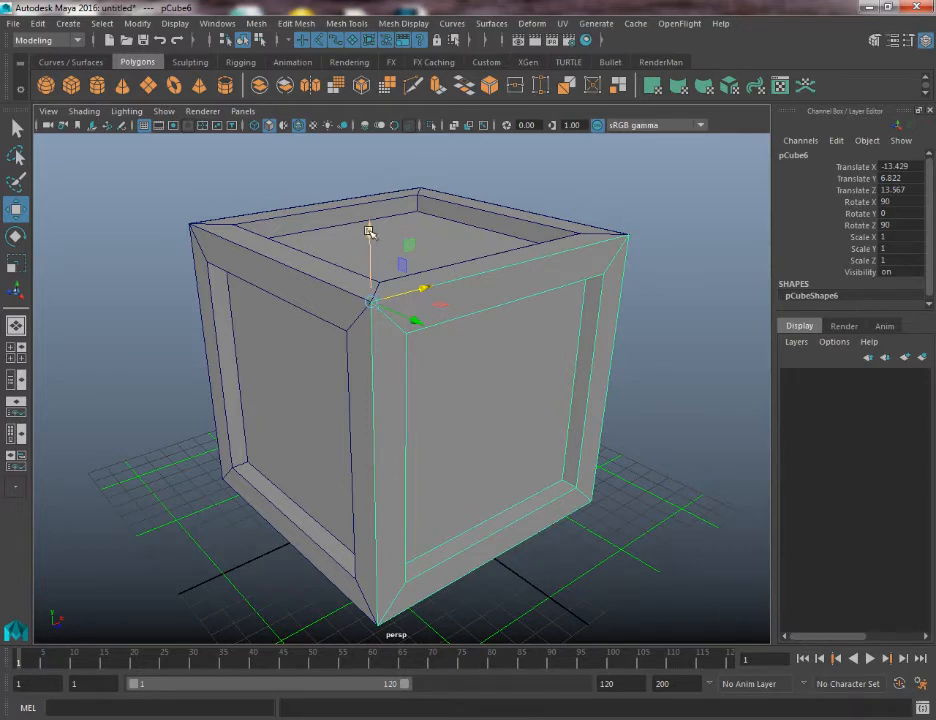
left_click_drag(368, 231, 381, 462)
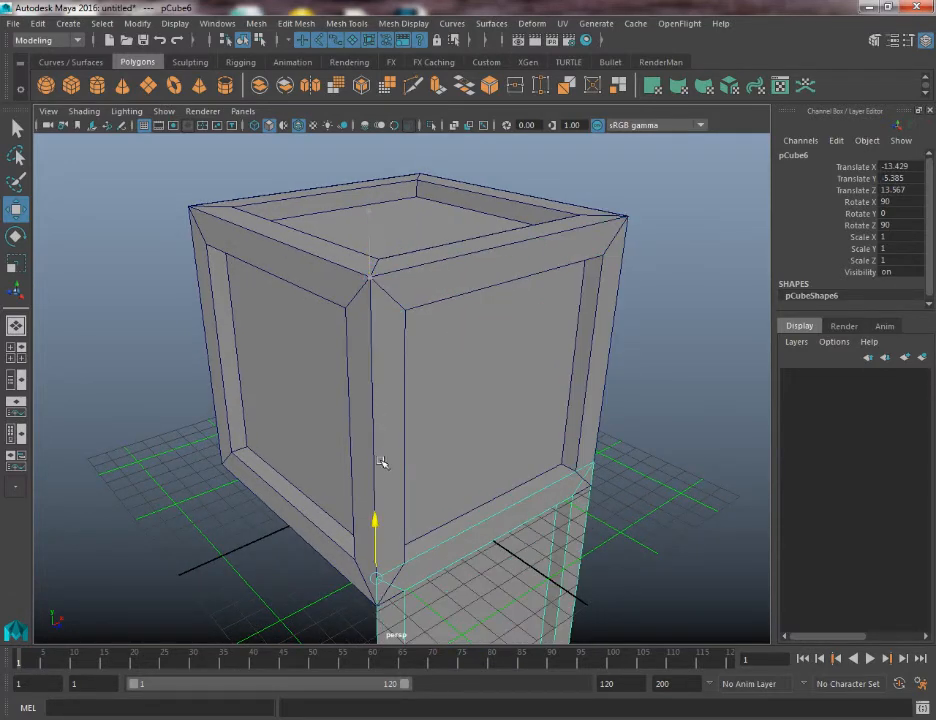
left_click_drag(375, 563, 483, 316)
- Set the lowered copy's Rotate Y to -90 so it lies flat as the crate's bottom panel
key("e")
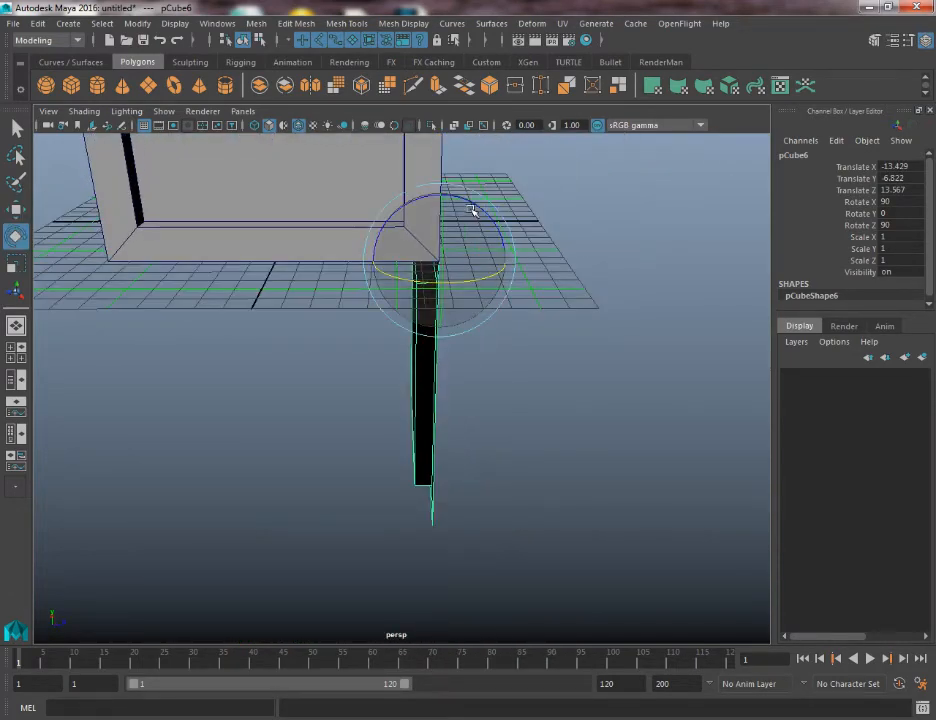
left_click_drag(474, 207, 548, 279)
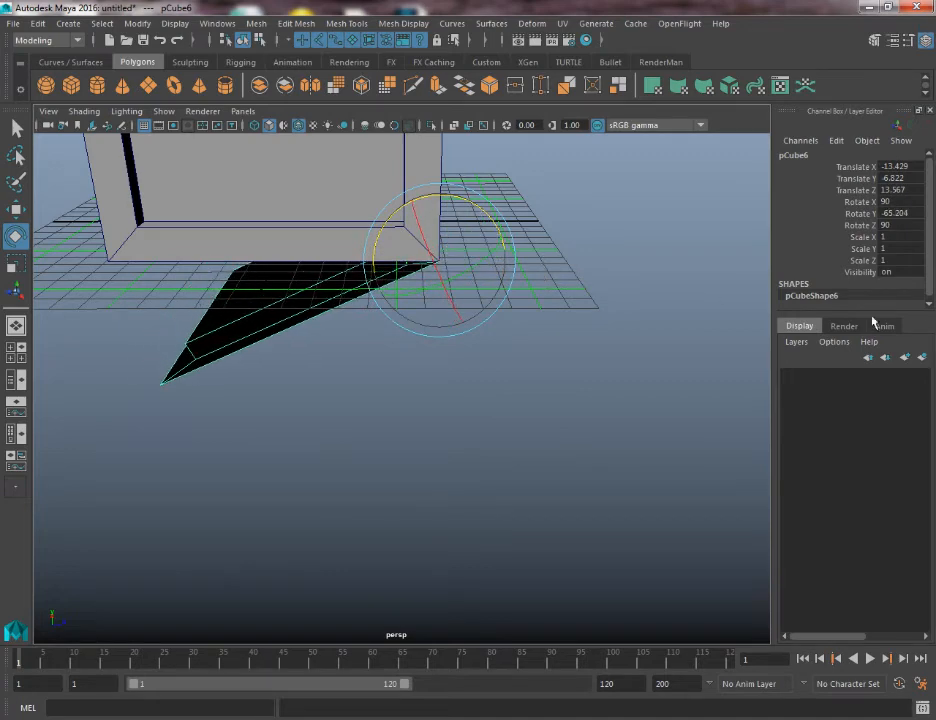
left_click(906, 214)
type("90")
key("Return")
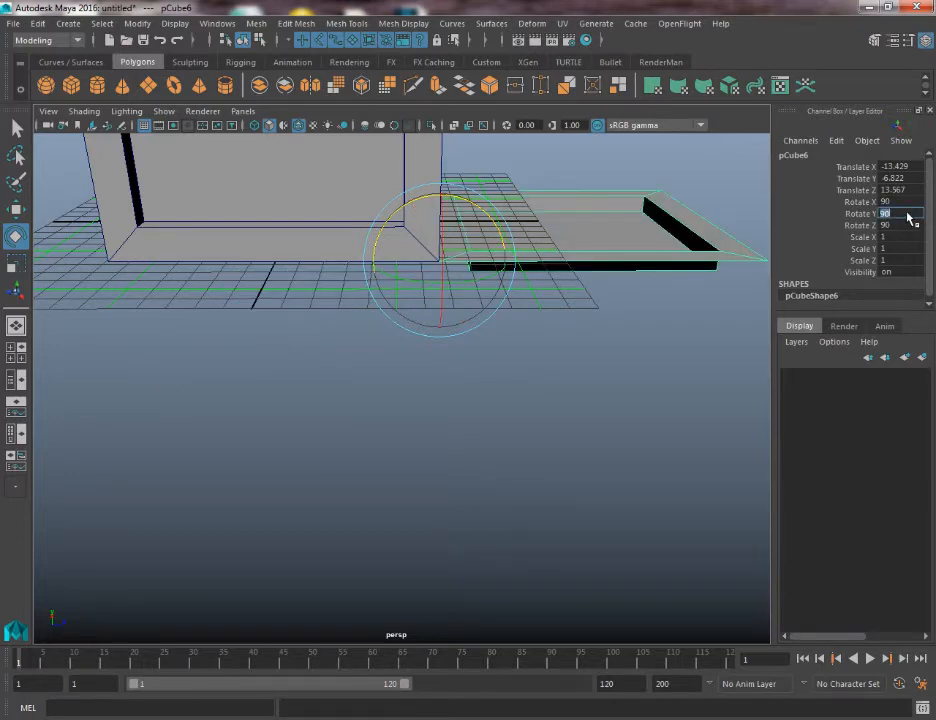
key("Return")
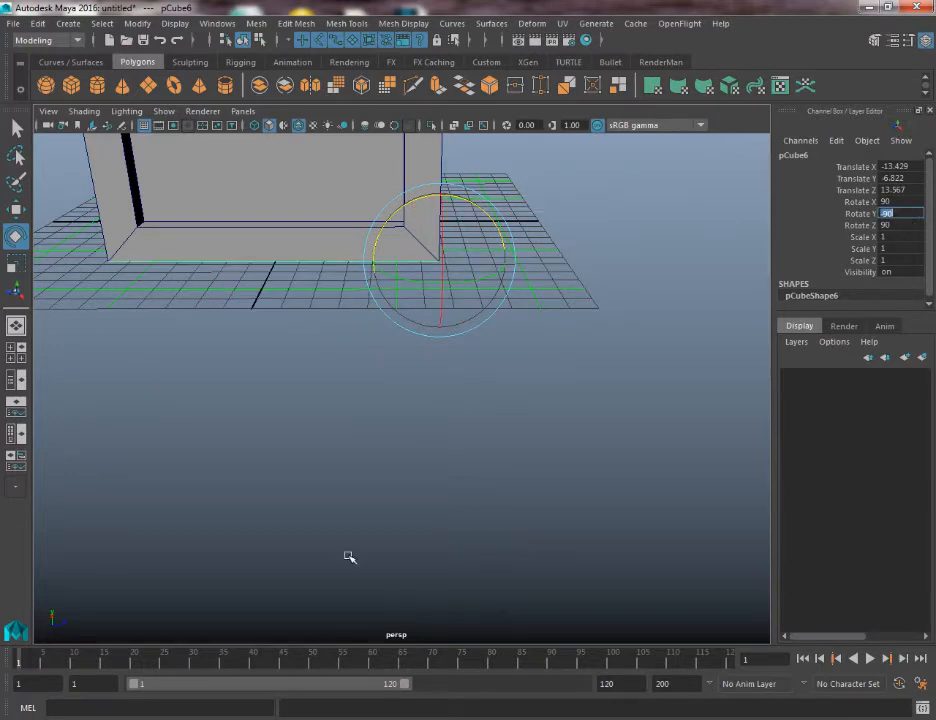
- Deselect the bottom panel, check the crate's underside and hide the viewport grid
left_click(335, 430)
left_click_drag(330, 428, 183, 64, "alt")
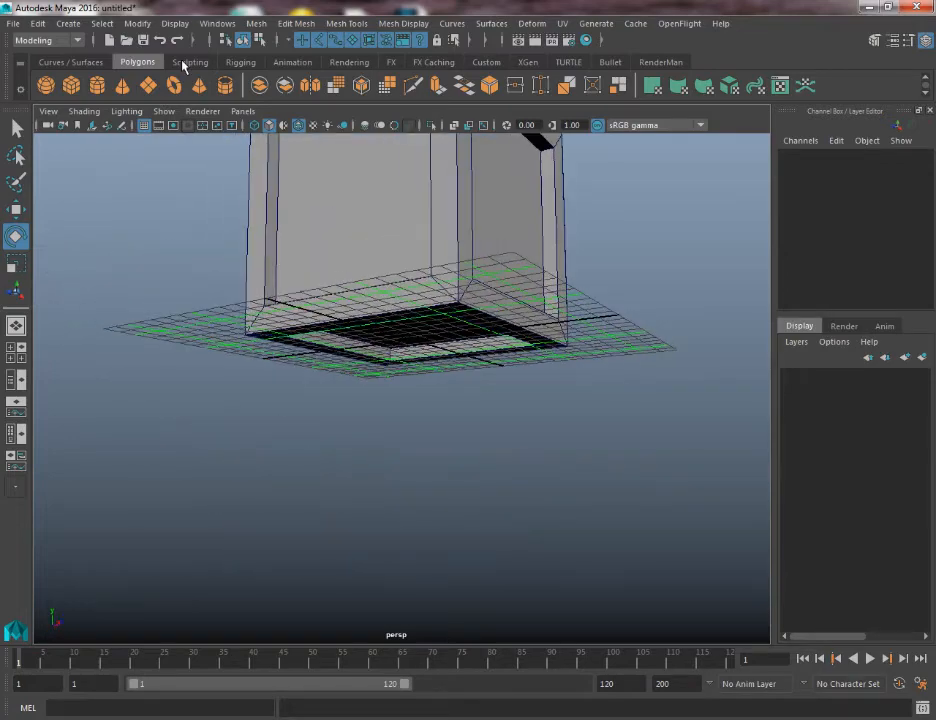
left_click_drag(145, 133, 300, 330, "alt")
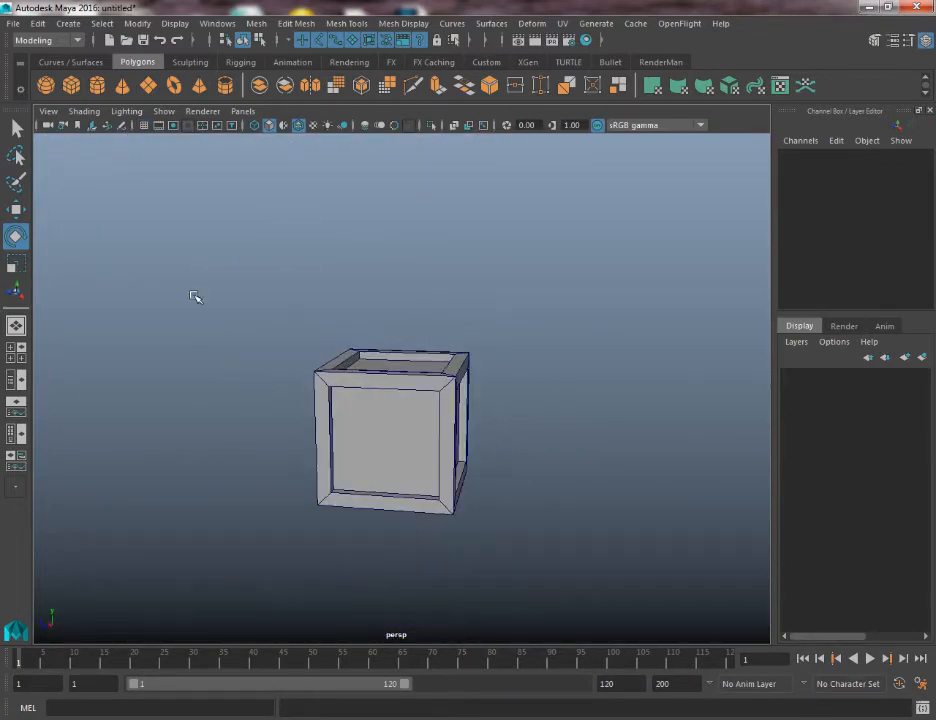
- Select the crate panels and preview them with smooth mesh display from several angles
left_click_drag(194, 295, 490, 467)
key("3")
left_click_drag(533, 355, 432, 338, "alt")
left_click(560, 261)
left_click_drag(560, 261, 583, 259, "alt")
right_click_drag(583, 259, 590, 338, "alt")
left_click_drag(590, 338, 539, 428, "alt")
- Select the whole crate and return all its panels to unsmoothed display
left_click(309, 300)
key("1")
left_click(432, 432)
key("1")
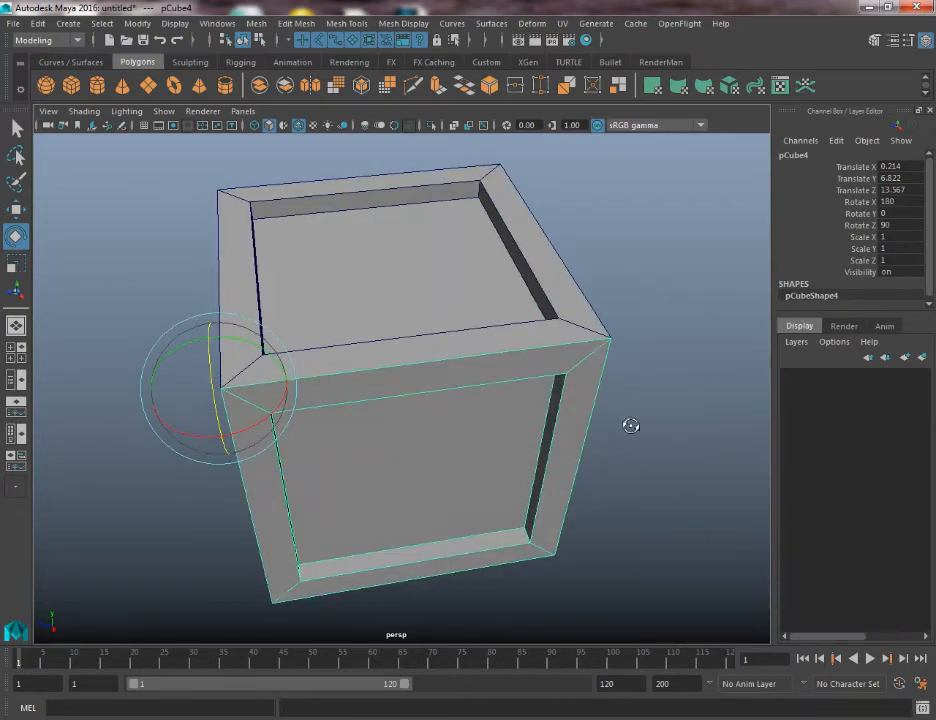
left_click_drag(631, 426, 382, 343, "alt")
scroll(382, 343, "down", 5)
left_click_drag(218, 236, 625, 551)
left_click_drag(572, 456, 491, 488, "alt")
key("1")
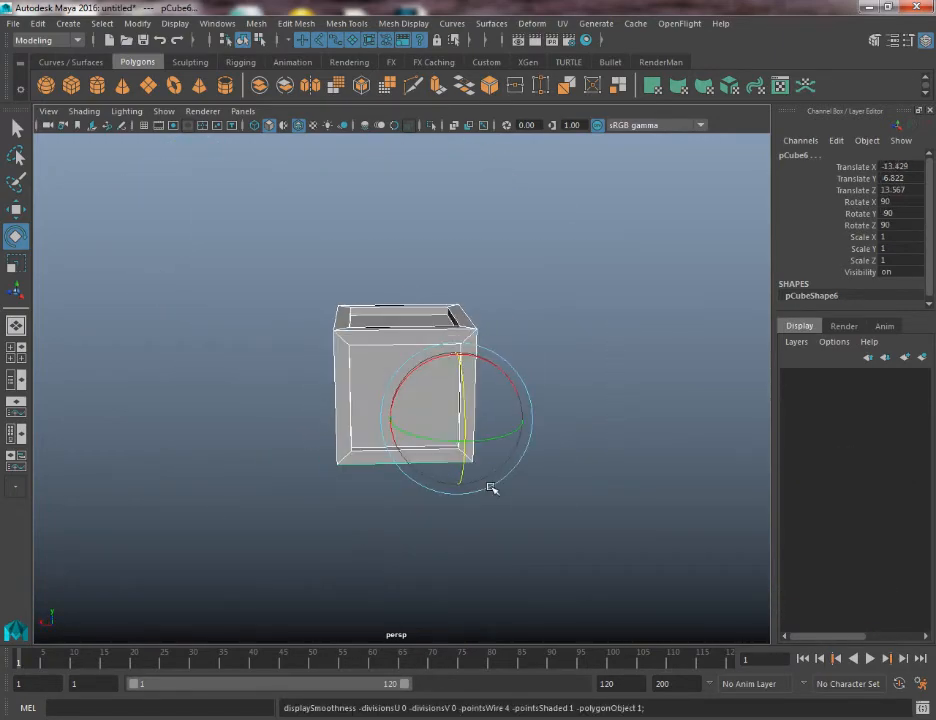
- Select all six crate panels and combine them into a single mesh
left_click_drag(512, 564, 380, 520, "alt")
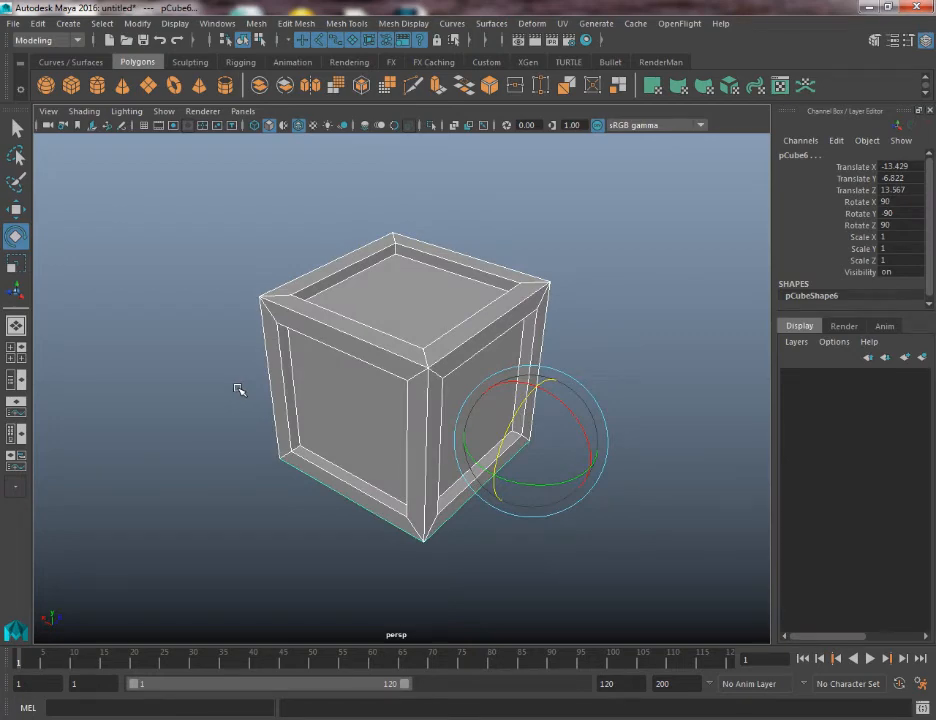
left_click_drag(261, 384, 315, 359, "alt")
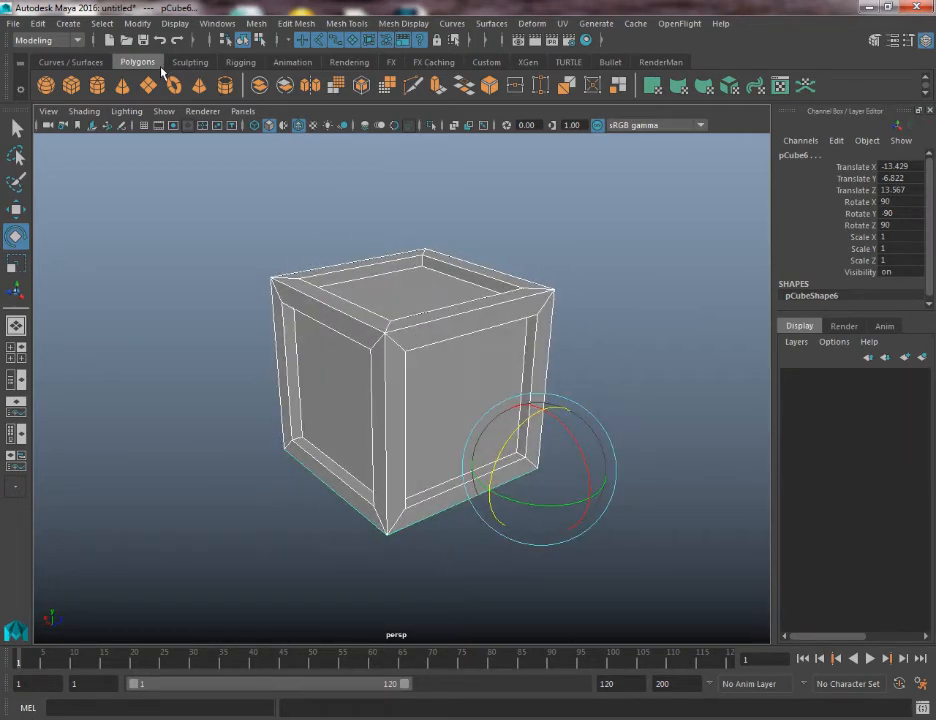
left_click(122, 196)
left_click_drag(615, 555, 647, 583)
left_click_drag(375, 503, 422, 520, "alt")
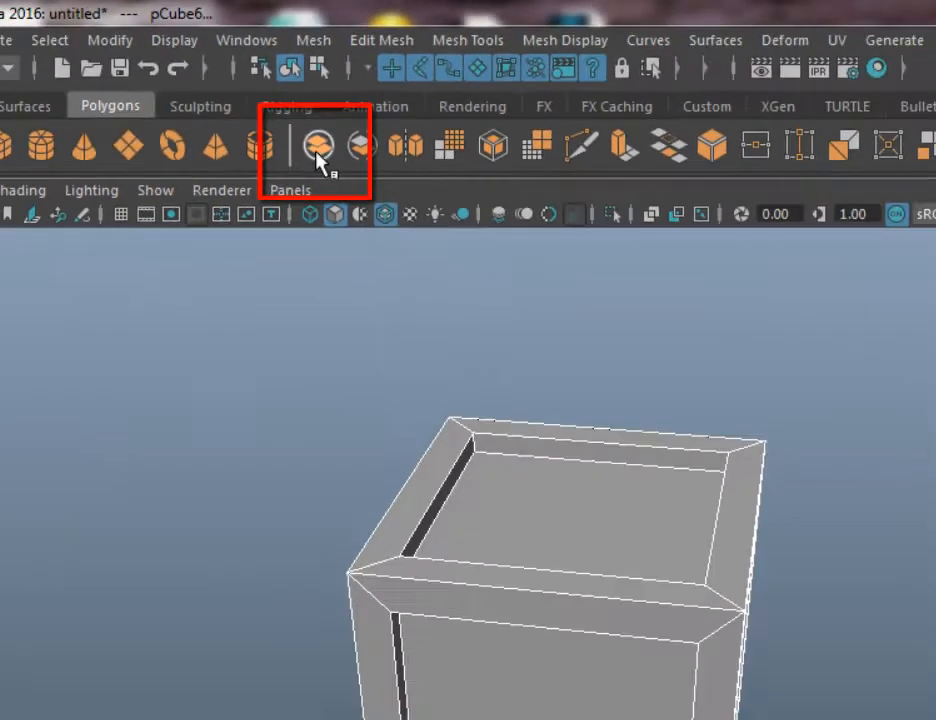
left_click(436, 272)
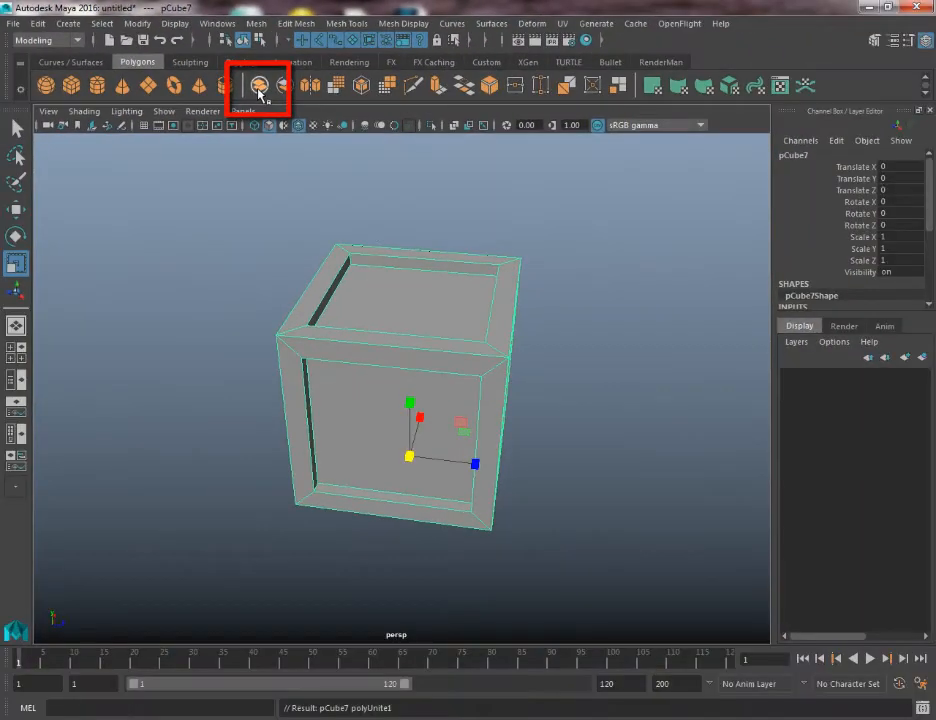
- Check the combined crate from several sides and test that it selects as one object, leaving it deselected
left_click_drag(342, 231, 297, 228, "alt")
left_click(148, 213)
left_click_drag(150, 225, 355, 272, "alt")
key("ctrl+z")
left_click(579, 286)
left_click(483, 296)
left_click(689, 351)
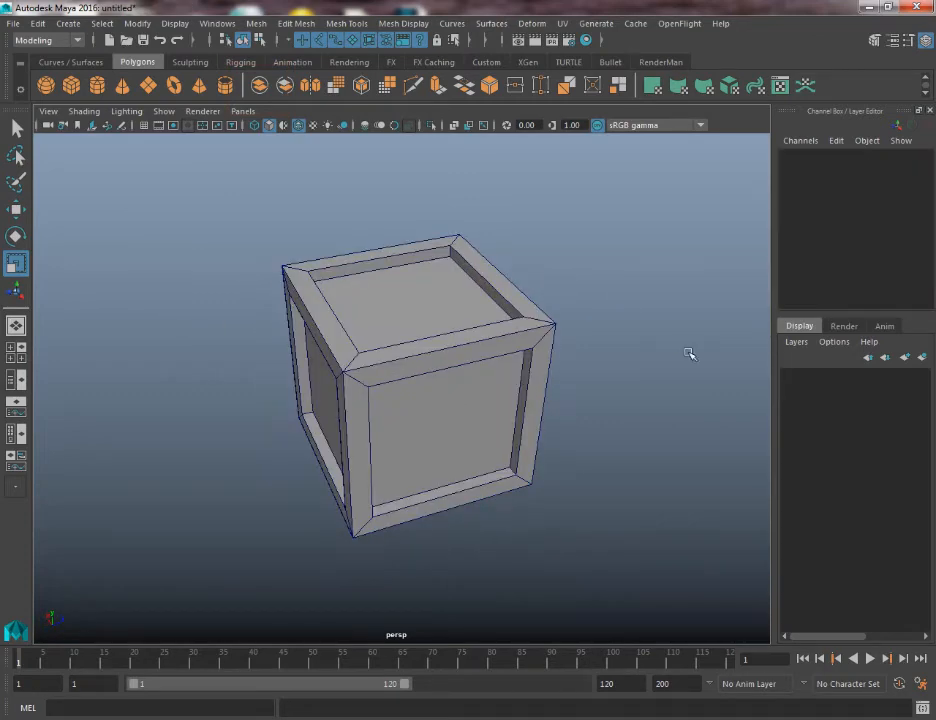
- Preview the combined crate with smooth mesh display from several angles and return it to unsmoothed display
left_click_drag(689, 351, 406, 457, "alt")
left_click(406, 457)
left_click_drag(658, 345, 602, 407, "alt")
key("3")
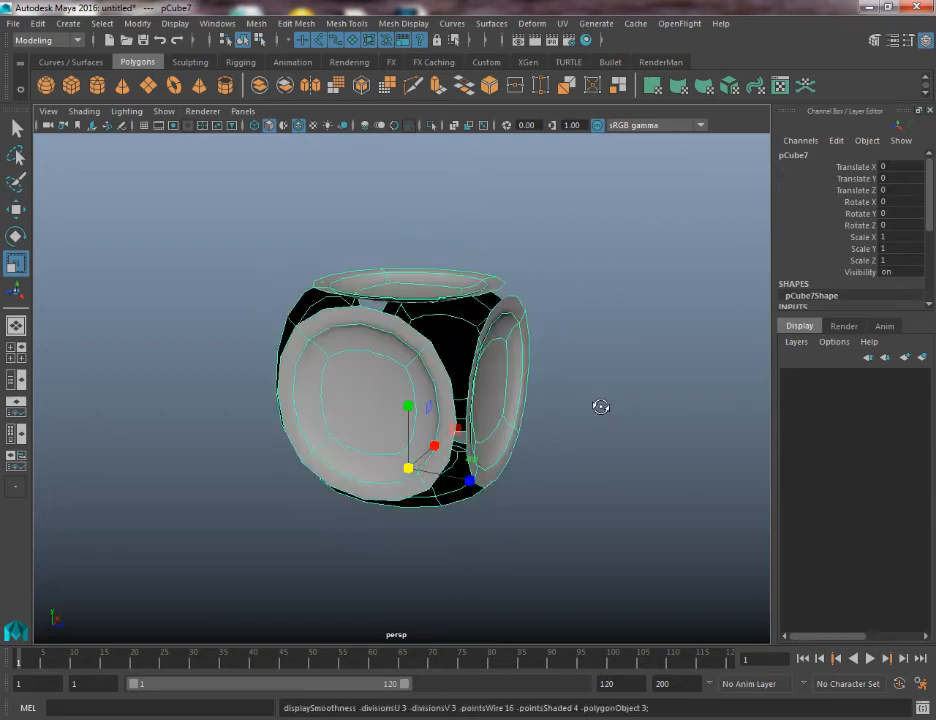
left_click_drag(405, 367, 533, 364, "alt")
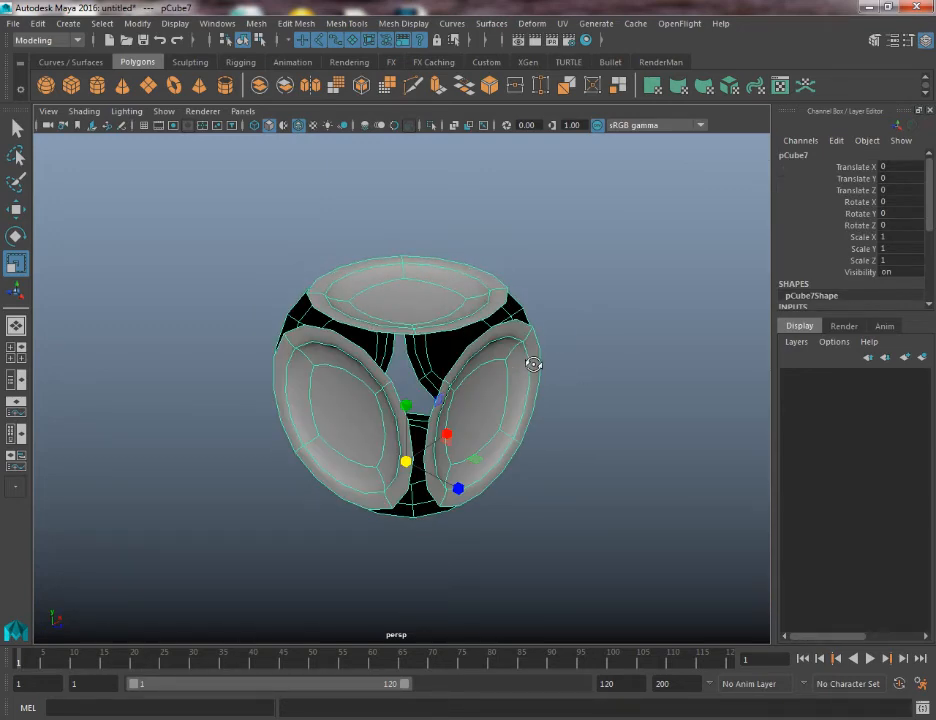
left_click_drag(533, 364, 265, 361, "alt")
left_click_drag(445, 416, 378, 313, "alt")
key("1")
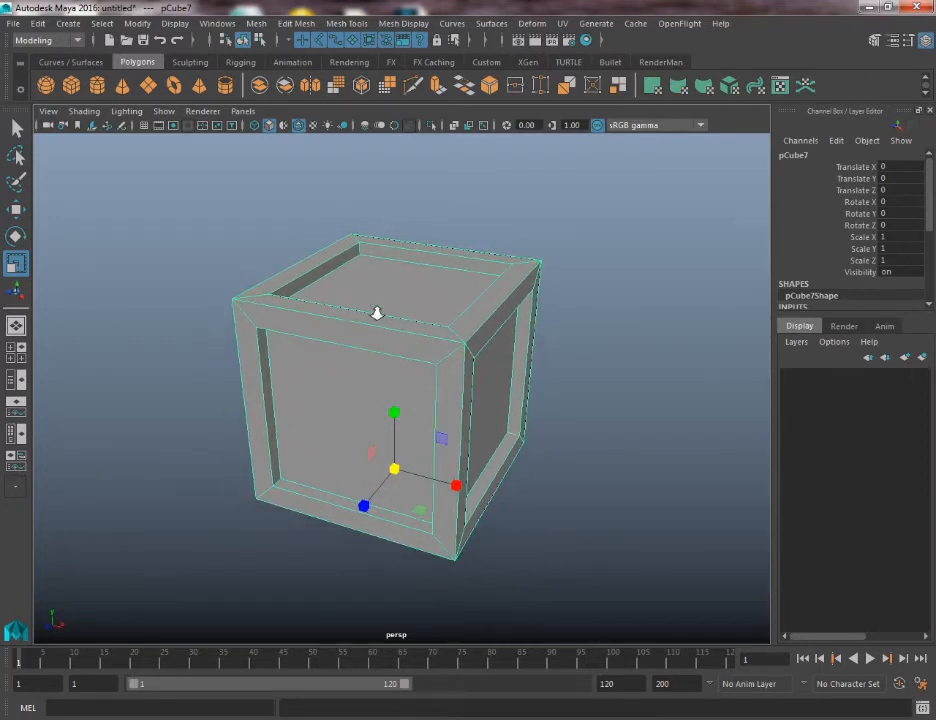
- Select all vertices of the combined crate, merge them, and return to object selection
right_click_drag(377, 313, 330, 312)
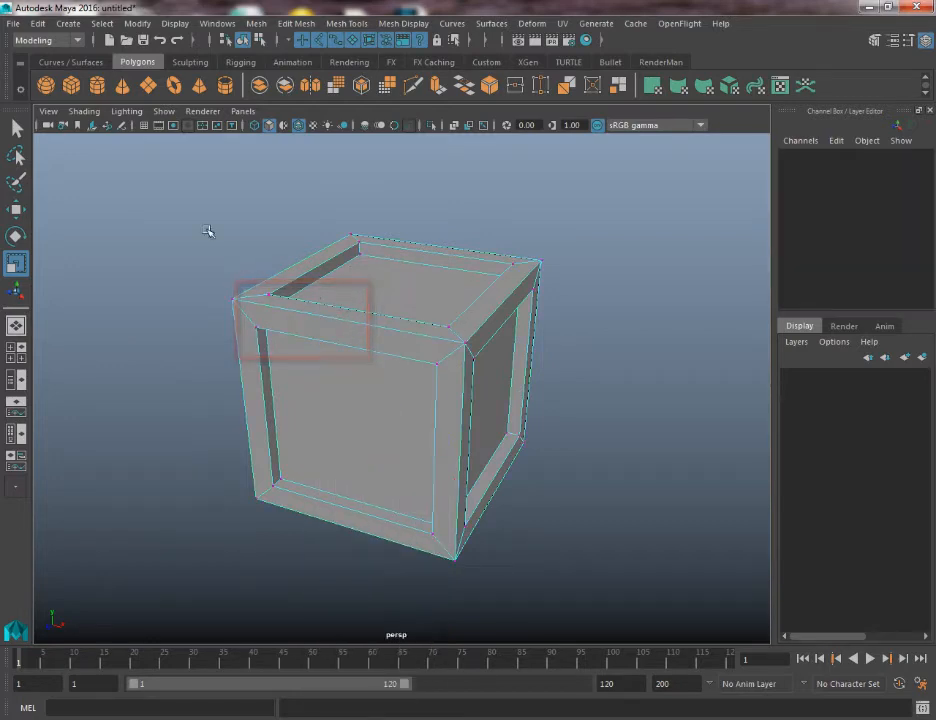
left_click_drag(145, 168, 685, 599)
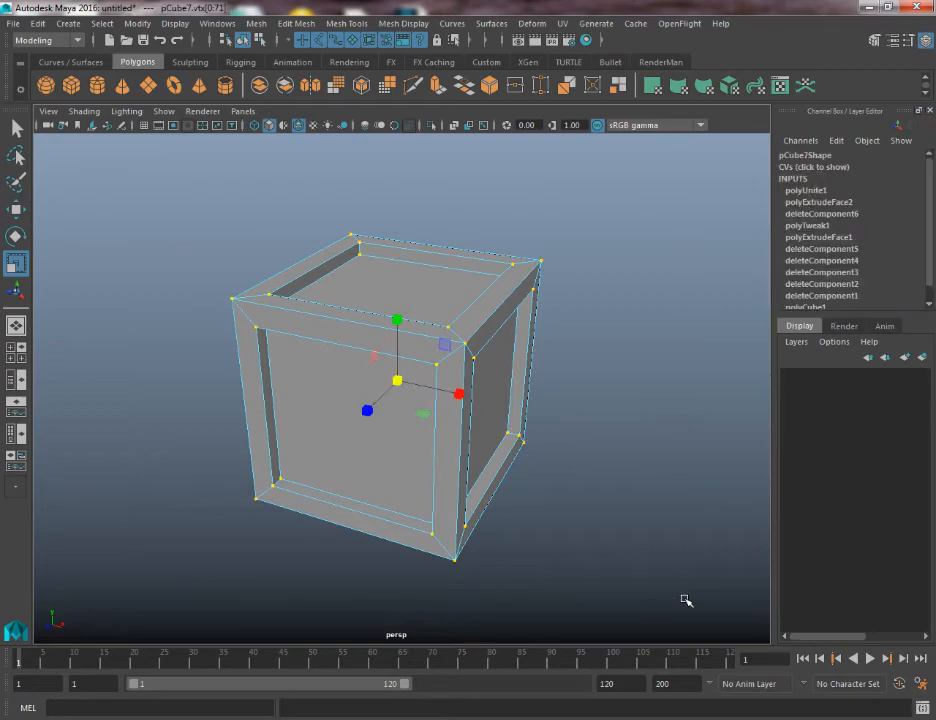
left_click_drag(168, 400, 242, 286, "alt")
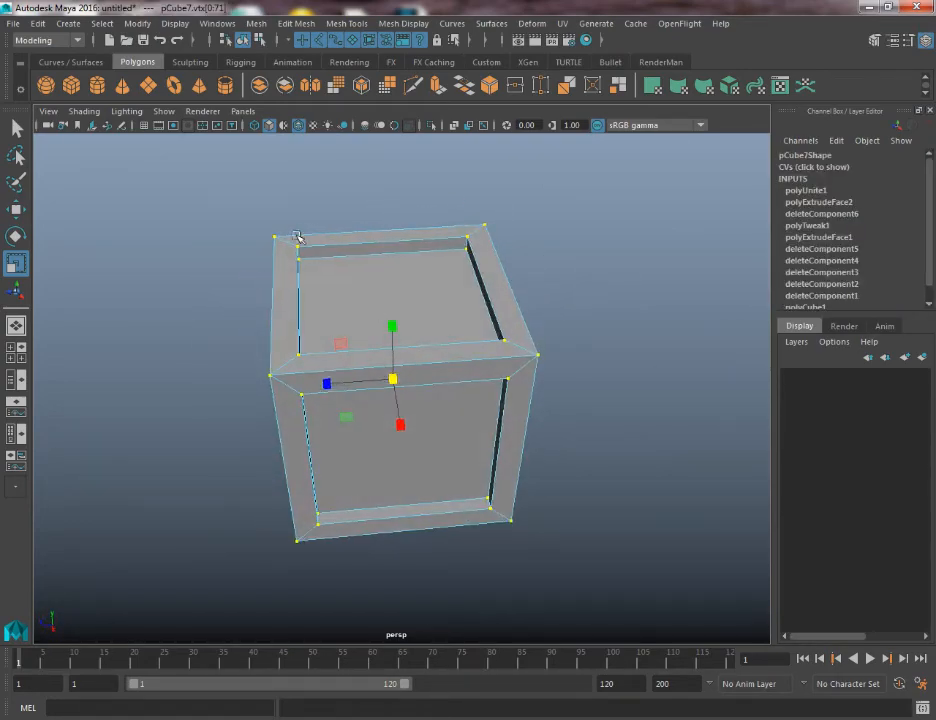
left_click_drag(349, 265, 376, 261, "alt")
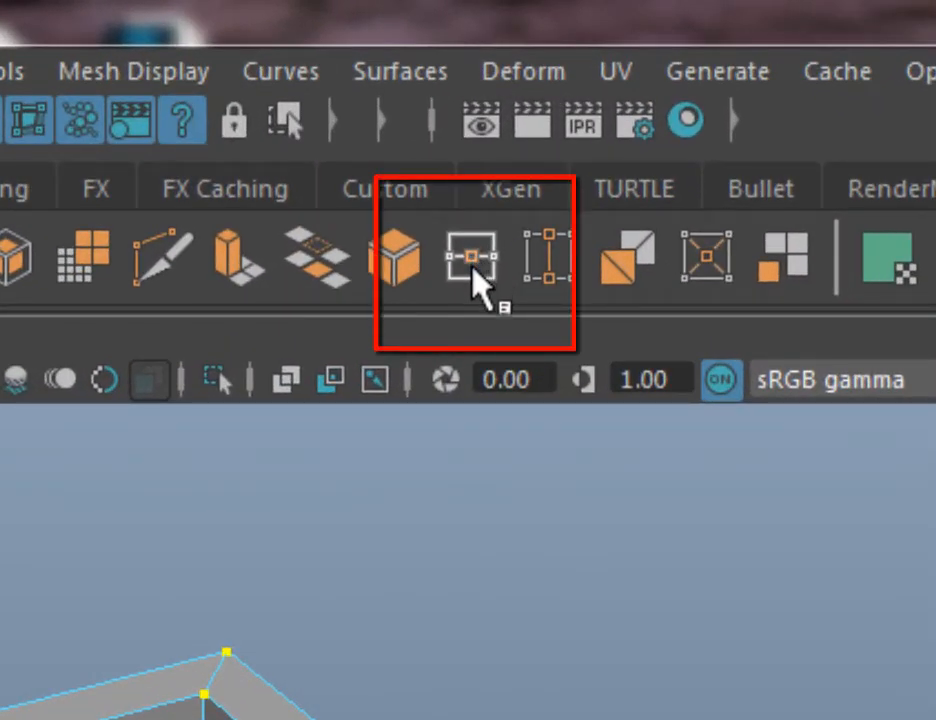
left_click(472, 270)
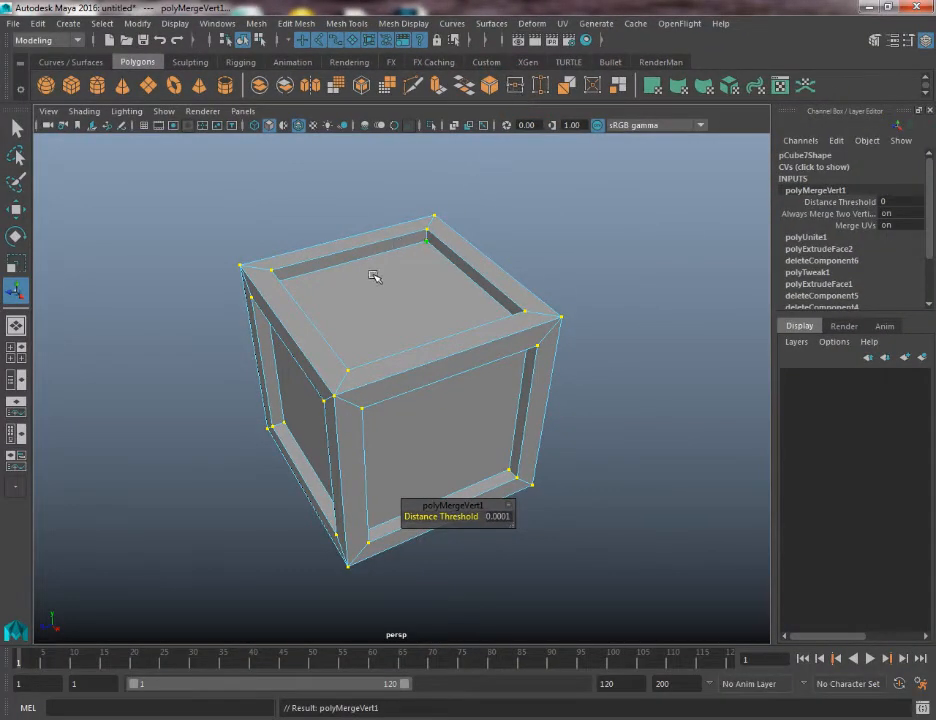
key("w")
right_click_drag(363, 288, 402, 268)
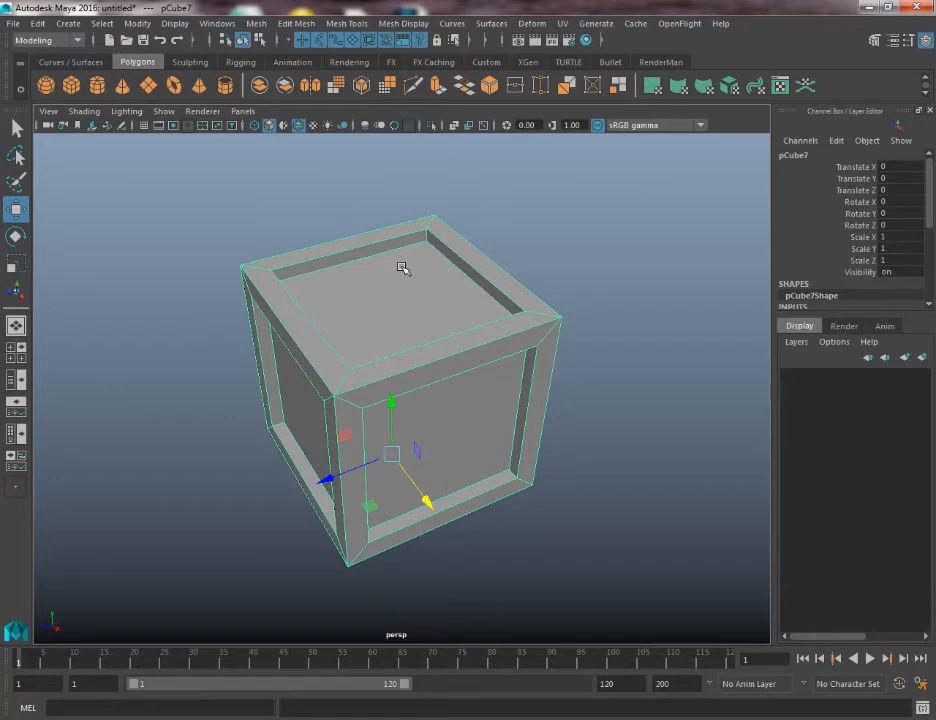
- Check the merged crate's edges and corners in smooth mesh display from several sides, and restore the unsmoothed display
key("3")
left_click_drag(503, 265, 328, 464, "alt")
scroll(418, 449, "up", 5)
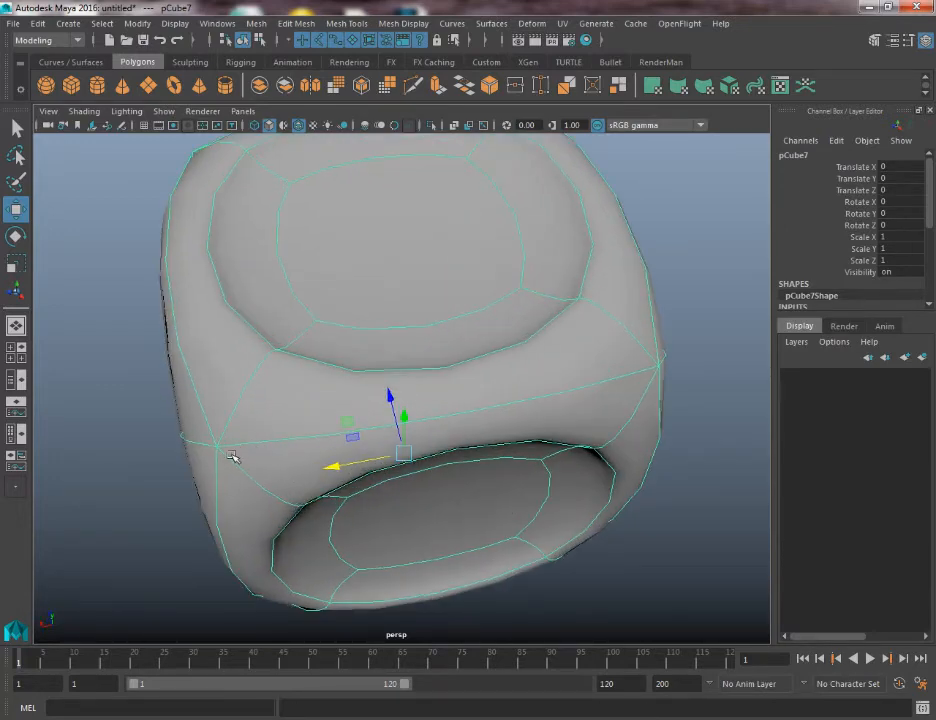
left_click_drag(612, 395, 325, 400, "alt")
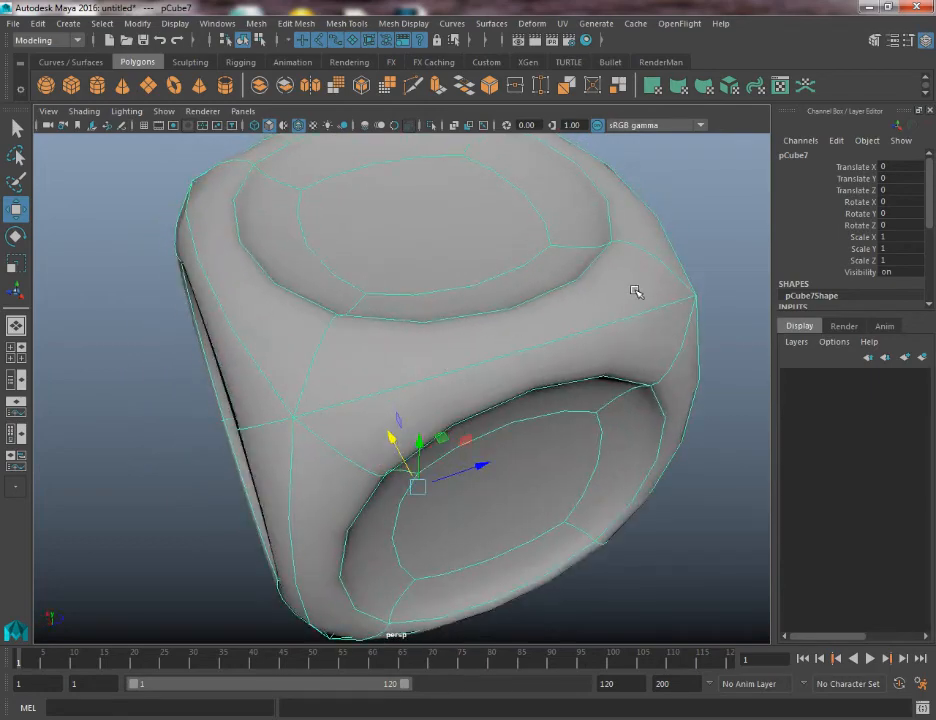
left_click_drag(635, 291, 372, 314, "alt")
left_click_drag(146, 438, 349, 509, "alt")
key("1")
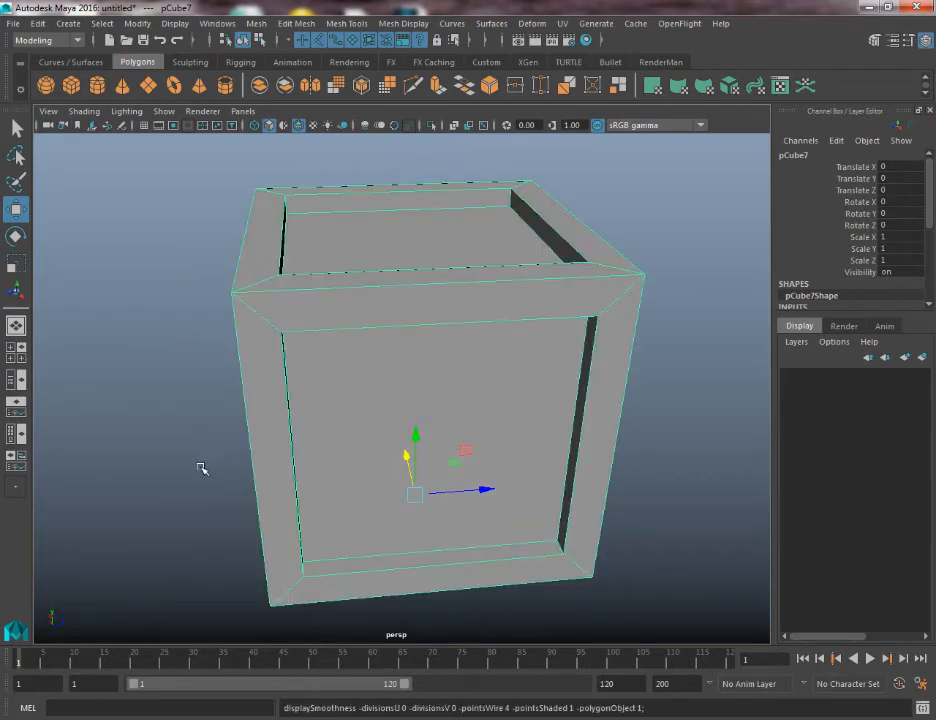
- Examine the unsmoothed crate from all sides, including its recessed panels and frame corners
left_click_drag(200, 468, 509, 435, "alt")
right_click_drag(509, 435, 472, 388, "alt")
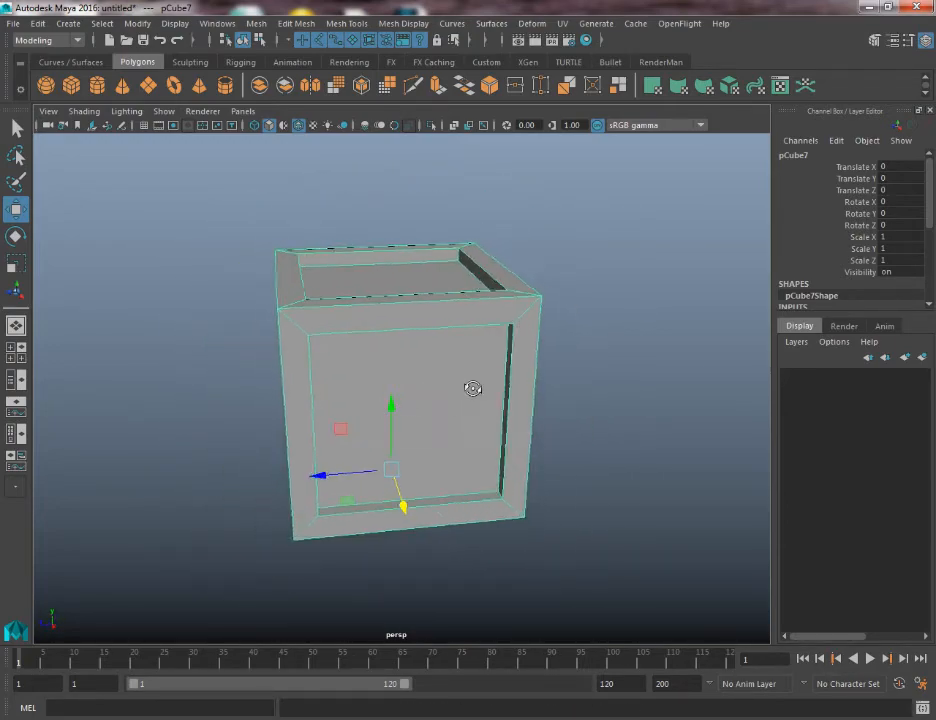
left_click_drag(569, 383, 486, 403, "alt")
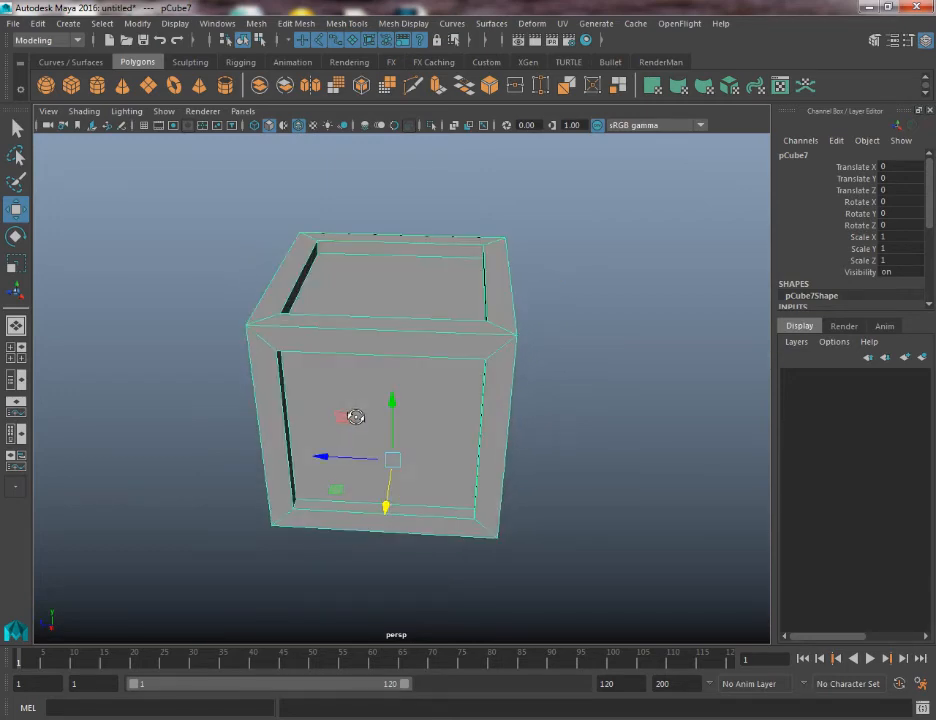
left_click_drag(296, 388, 431, 368, "alt")
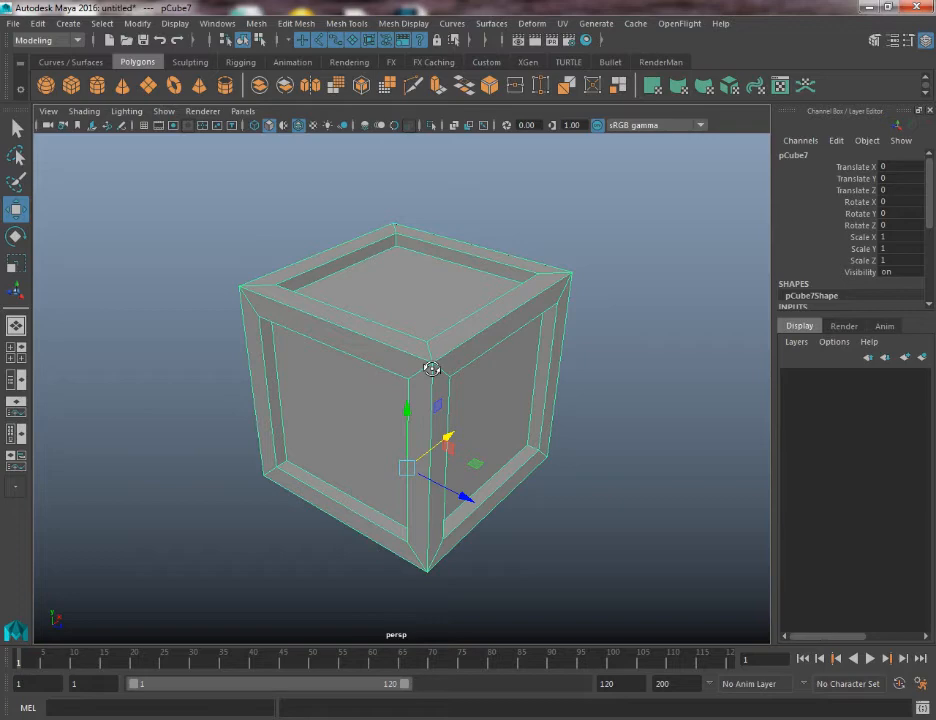
left_click_drag(121, 266, 144, 266, "alt")
left_click_drag(428, 351, 403, 263, "alt")
scroll(316, 183, "up", 5)
right_click_drag(506, 350, 441, 346, "alt")
middle_click_drag(441, 346, 444, 379, "alt")
left_click_drag(416, 378, 397, 348, "alt")
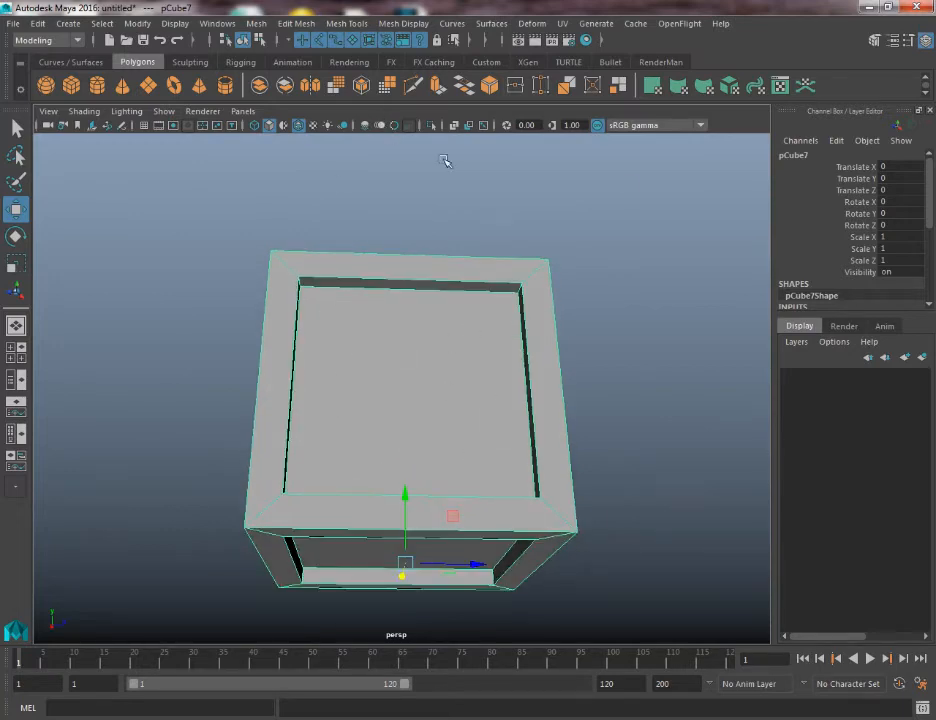
left_click_drag(629, 190, 236, 288, "alt")
left_click(214, 315)
middle_click_drag(337, 397, 328, 363, "alt")
right_click_drag(328, 363, 311, 341, "alt")
left_click(327, 353)
left_click_drag(311, 341, 286, 378, "alt")
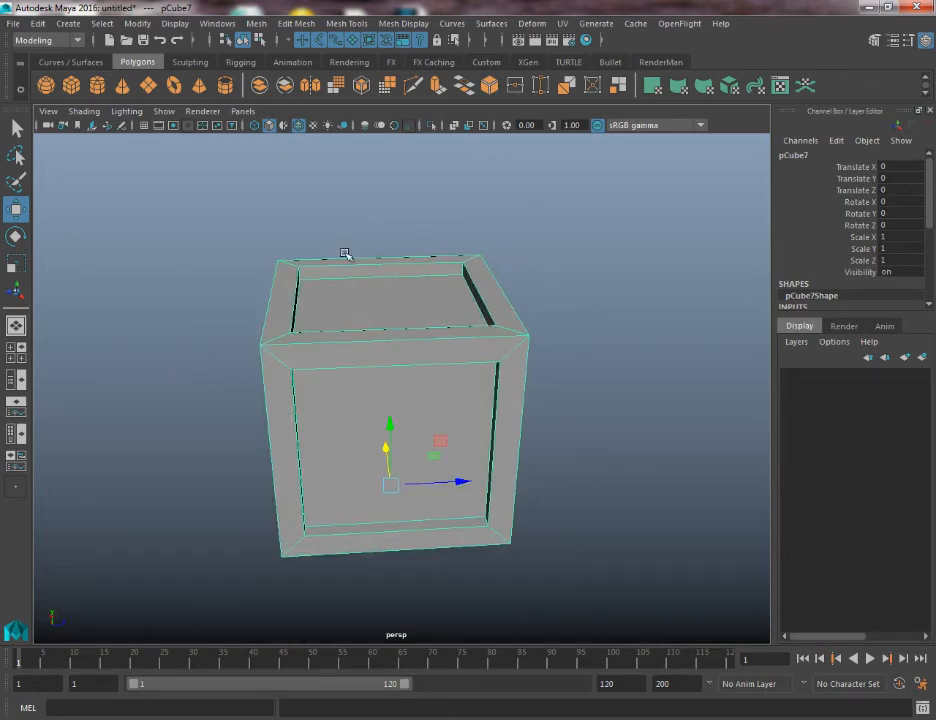
- Save the scene as a Maya Binary file named Cube in the Cube project's scenes folder
left_click(11, 23)
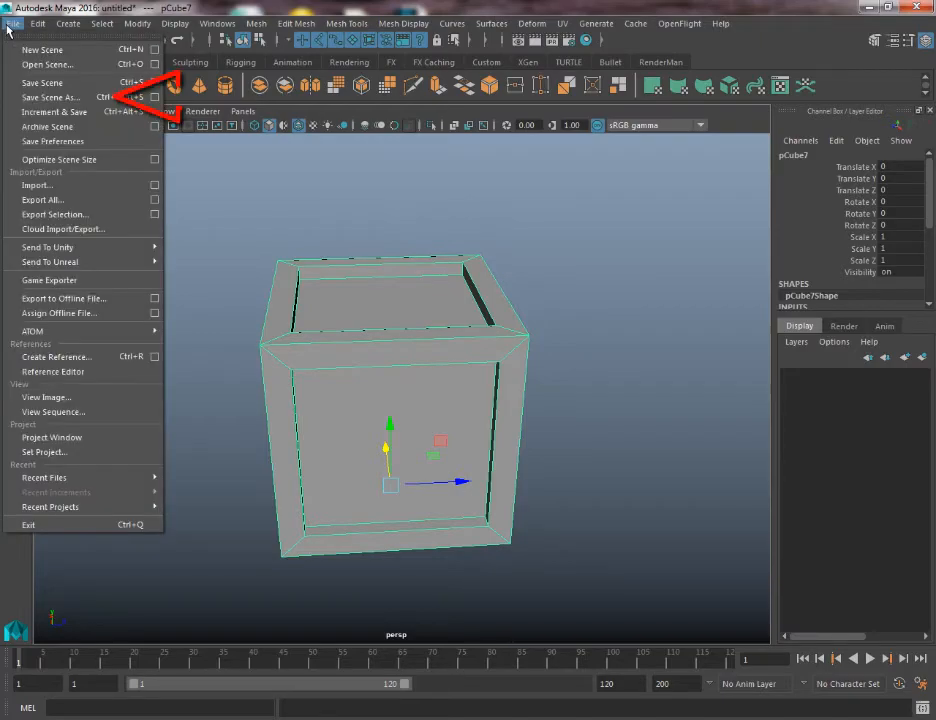
left_click(68, 101)
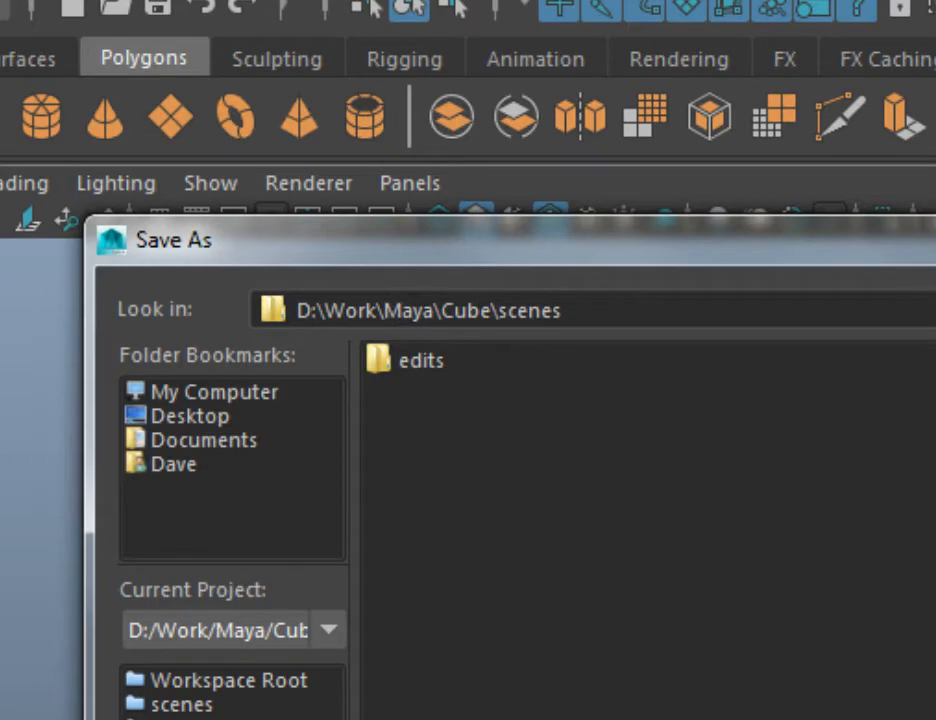
left_click(191, 532)
type("Cube")
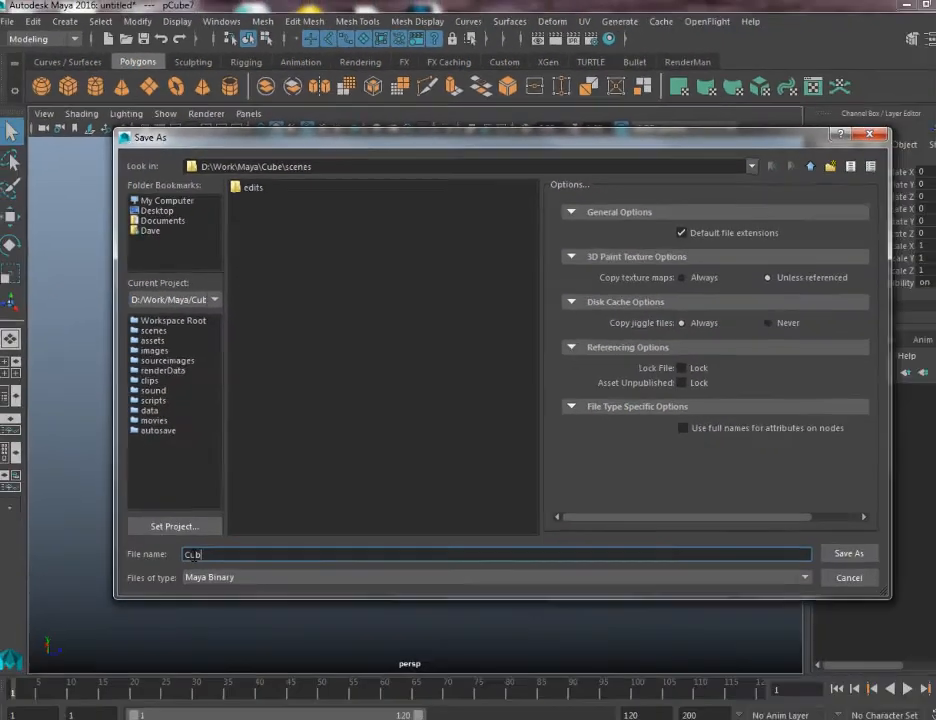
key("Return")
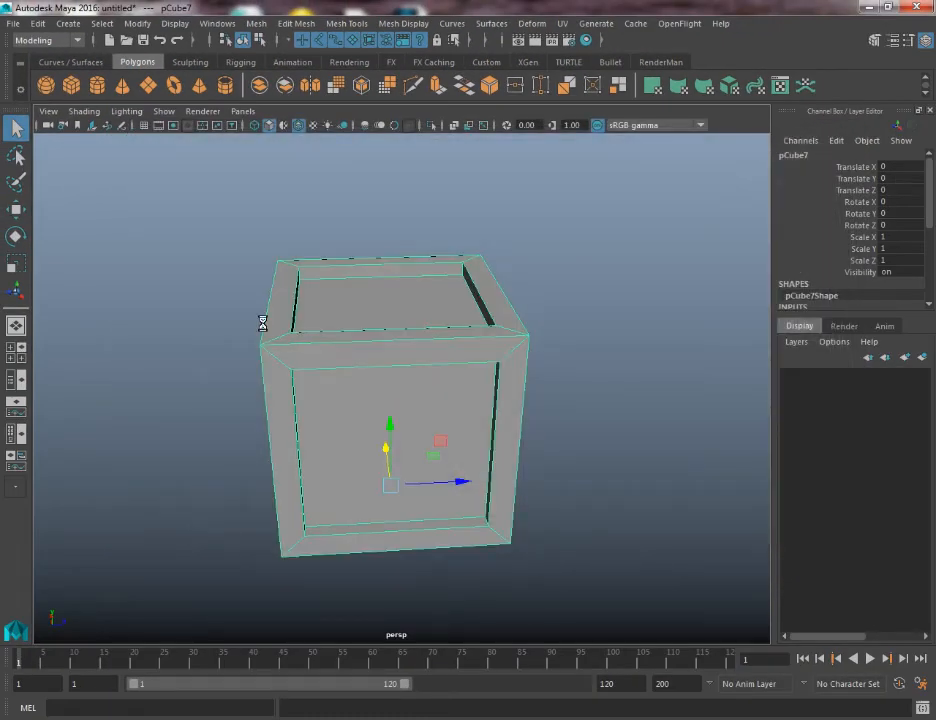
left_click(13, 23)
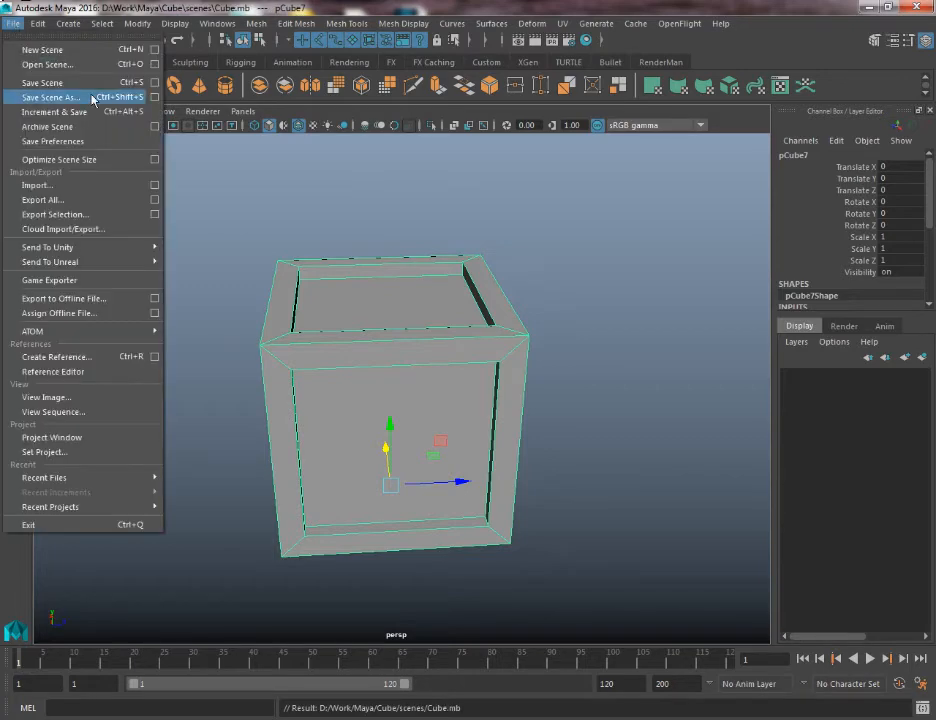
left_click(238, 217)
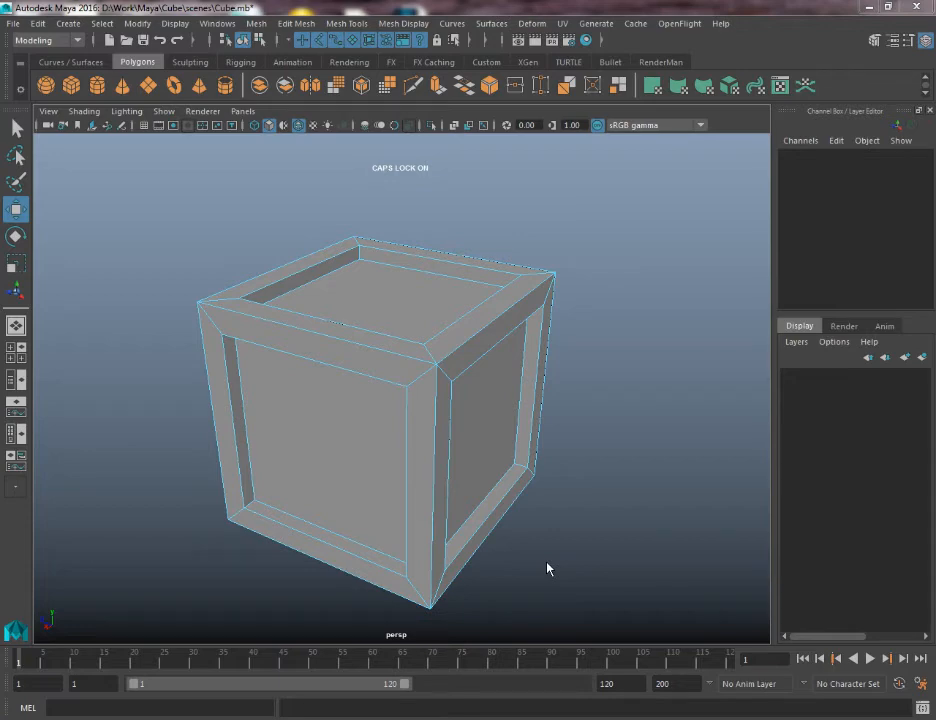
- Delete the recessed face on the top side of the crate
left_click_drag(410, 273, 351, 309, "alt")
left_click(351, 309)
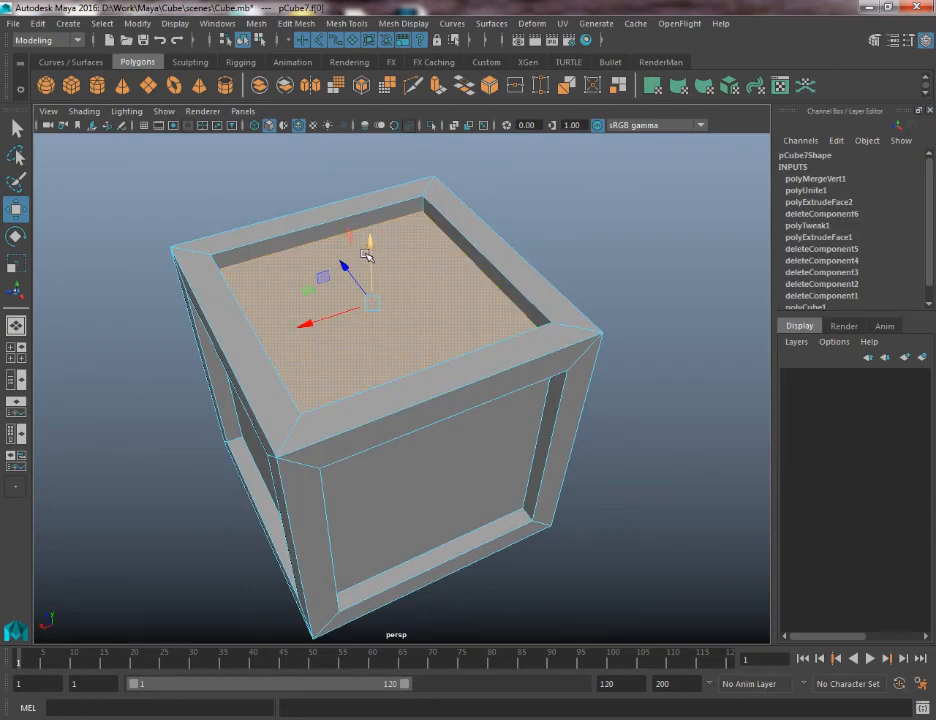
key("Delete")
- Switch the crate to edge selection and select one lower inner edge around the top opening
left_click_drag(366, 253, 478, 295, "alt")
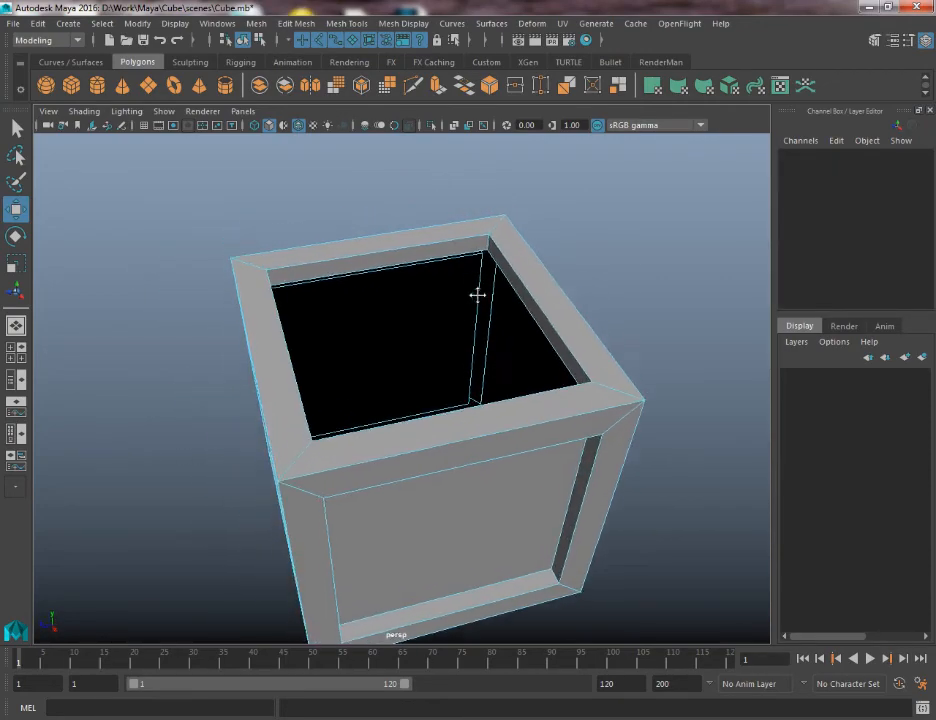
right_click_drag(478, 295, 478, 376, "alt")
left_click_drag(478, 376, 535, 357, "alt")
left_click_drag(376, 230, 259, 435, "alt")
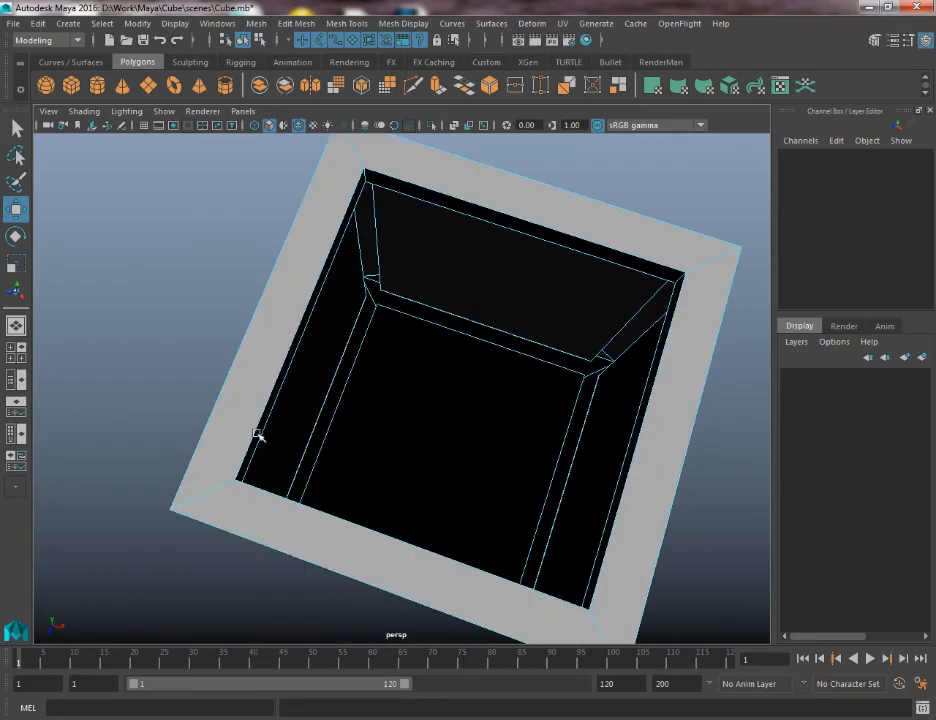
left_click_drag(444, 217, 341, 355, "alt")
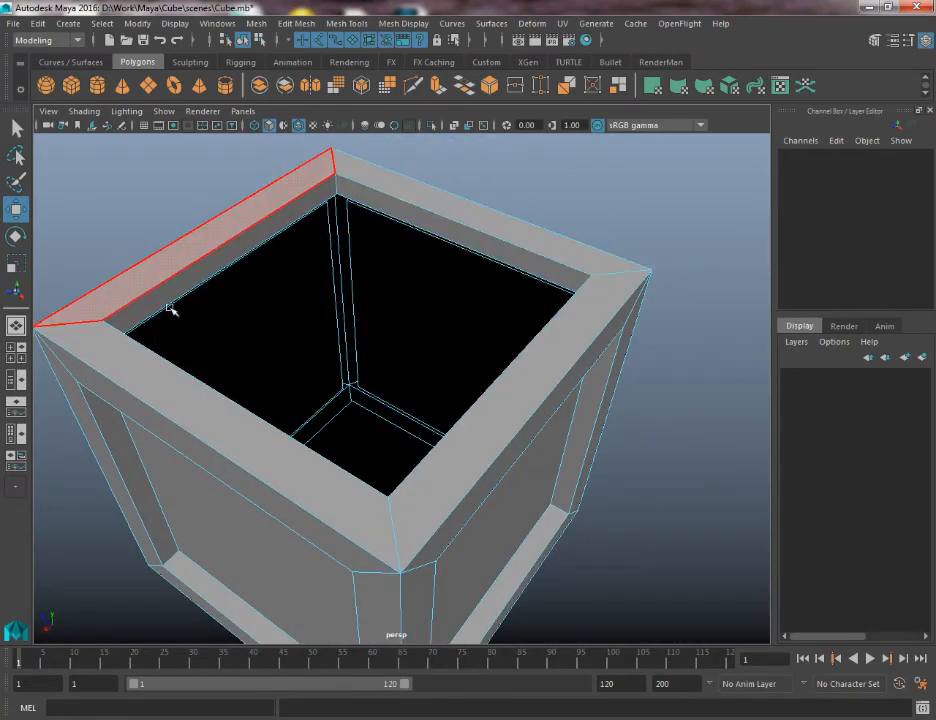
left_click_drag(171, 309, 595, 261, "alt")
left_click_drag(282, 439, 573, 230, "alt")
mouse_move(568, 240)
right_mouse_down()
mouse_move(566, 194)
mouse_move(518, 184)
mouse_move(516, 174)
right_mouse_up()
right_click(519, 211)
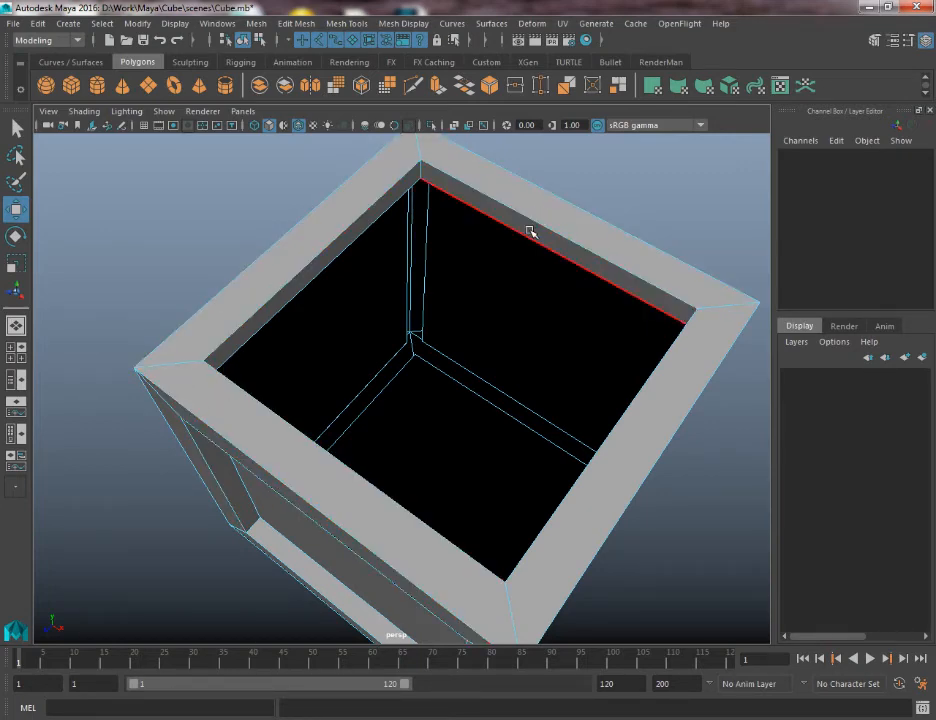
left_click(559, 244)
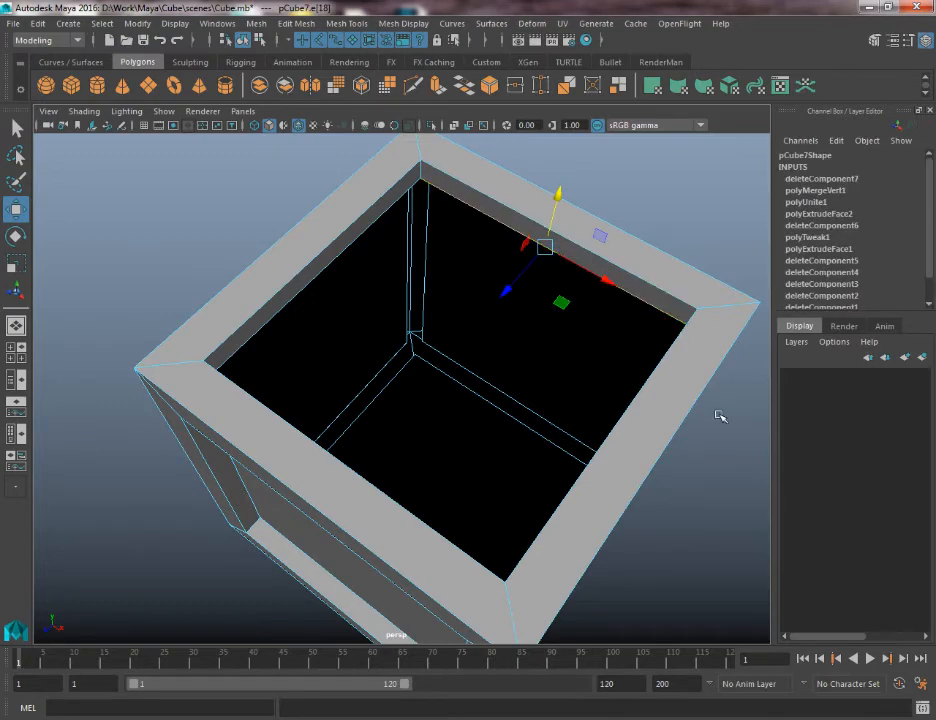
- Try to select the opposite lower inner edges around the crate's top opening together
left_click_drag(727, 430, 490, 410, "alt")
middle_click_drag(432, 374, 507, 374, "alt")
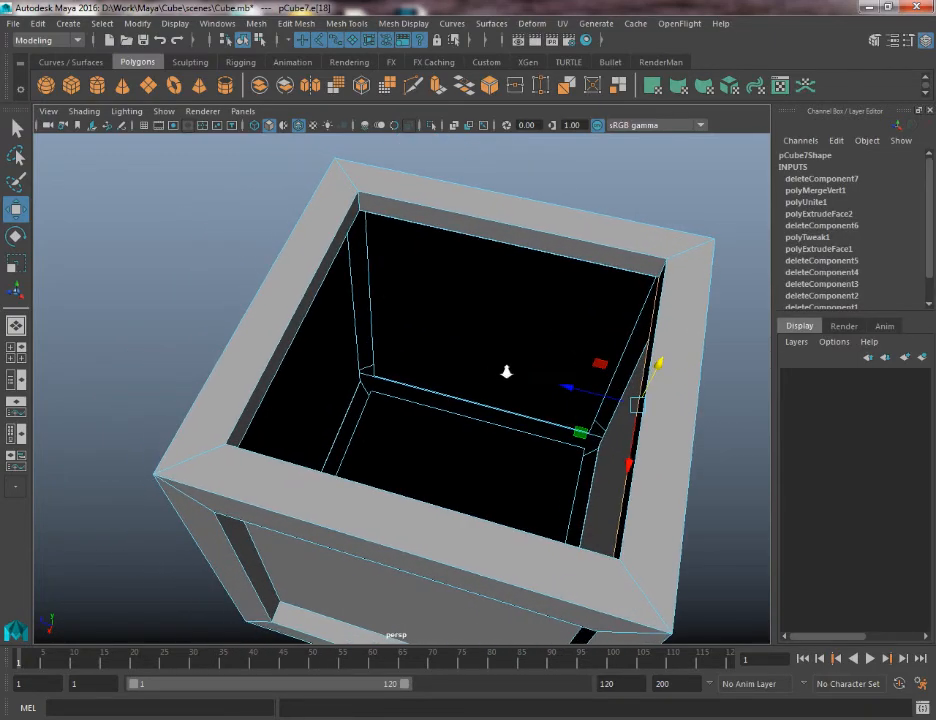
right_click_drag(507, 374, 569, 402, "alt")
left_click_drag(570, 402, 547, 393, "alt")
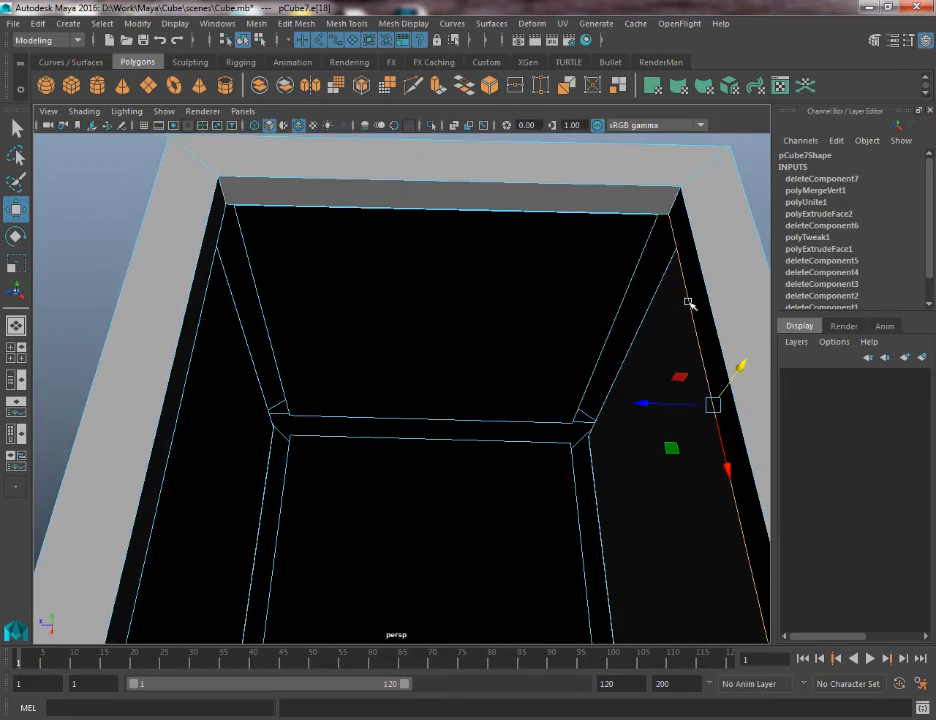
left_click(566, 206)
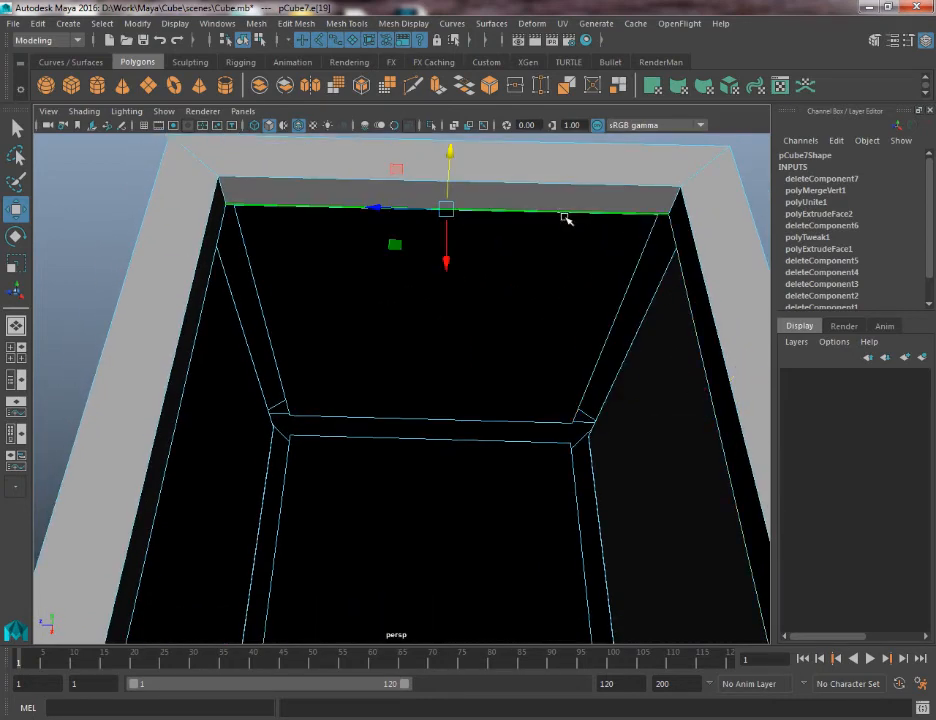
left_click(710, 338)
left_click(192, 320)
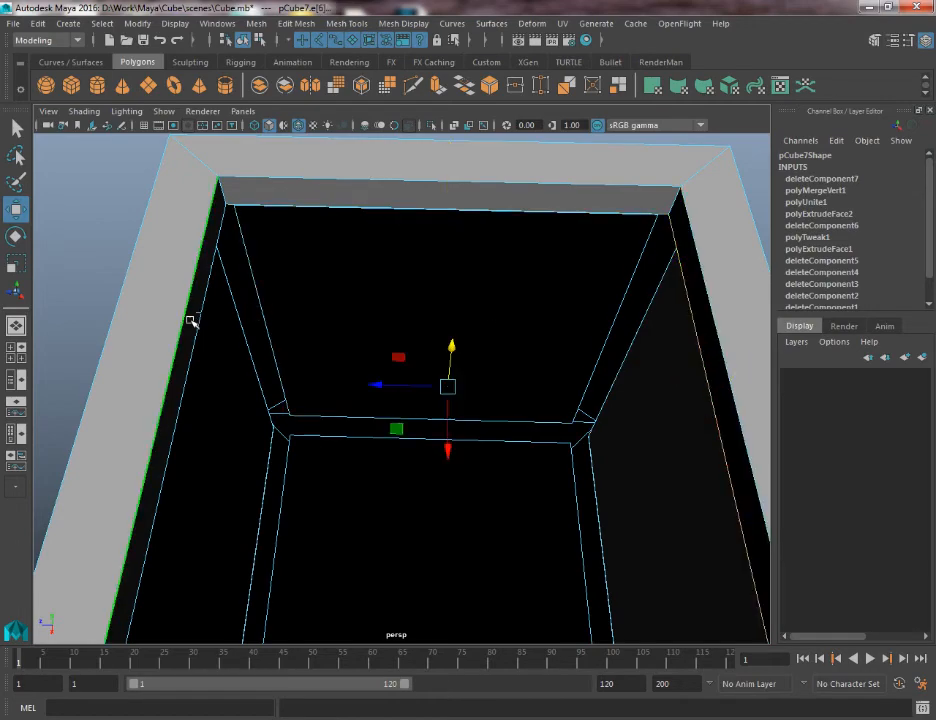
key("ctrl+z")
double_click(196, 321, "shift")
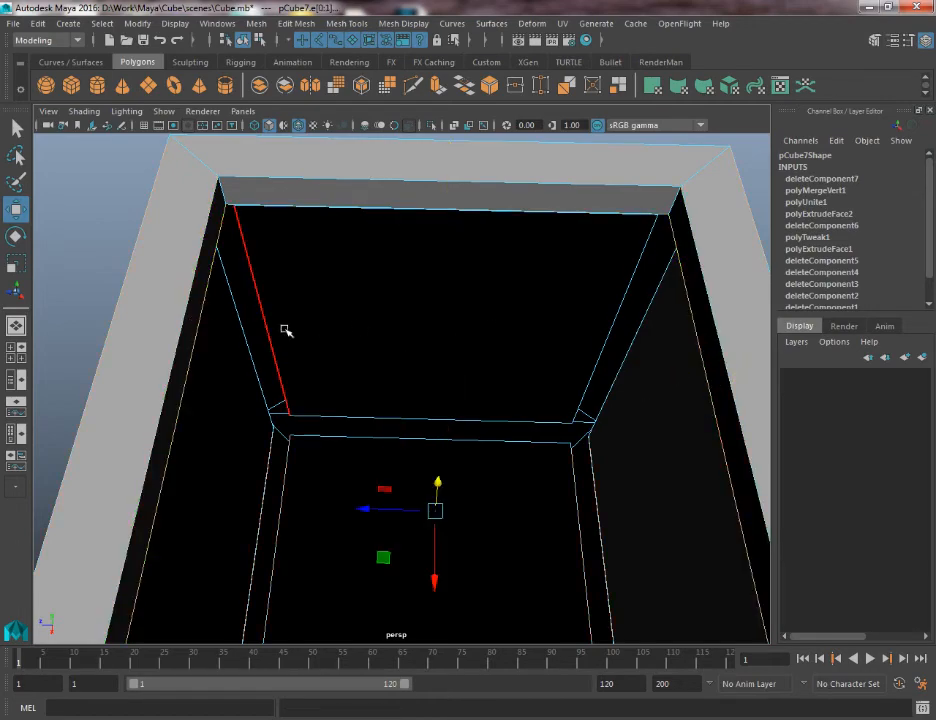
- Select one lower inner edge of the top opening and add the opposite parallel edge to the selection
left_click(285, 330)
left_click_drag(285, 330, 224, 345, "alt")
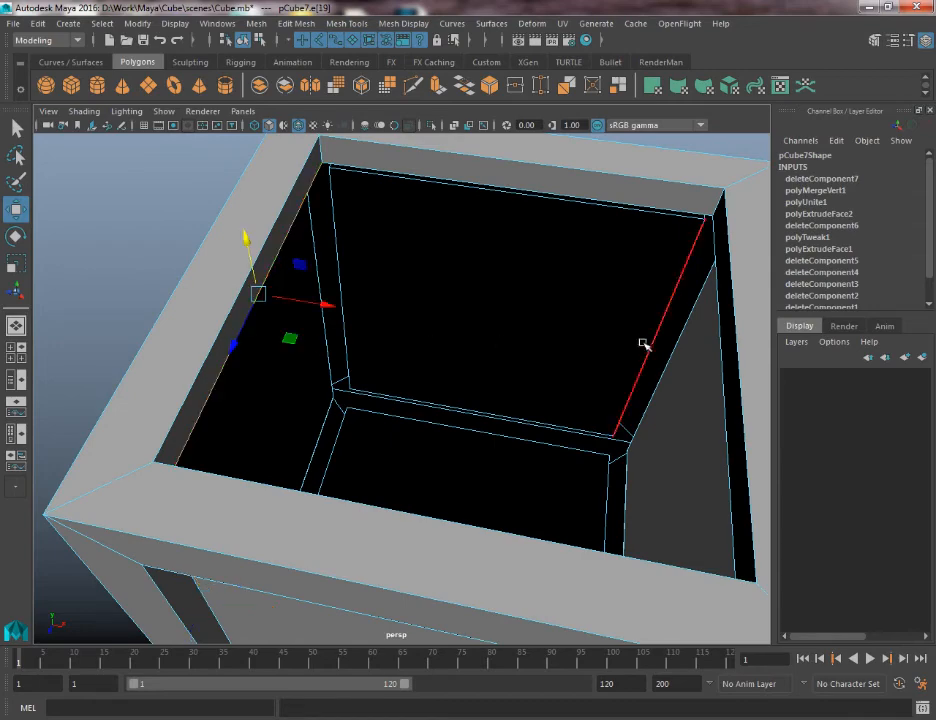
left_click(723, 351)
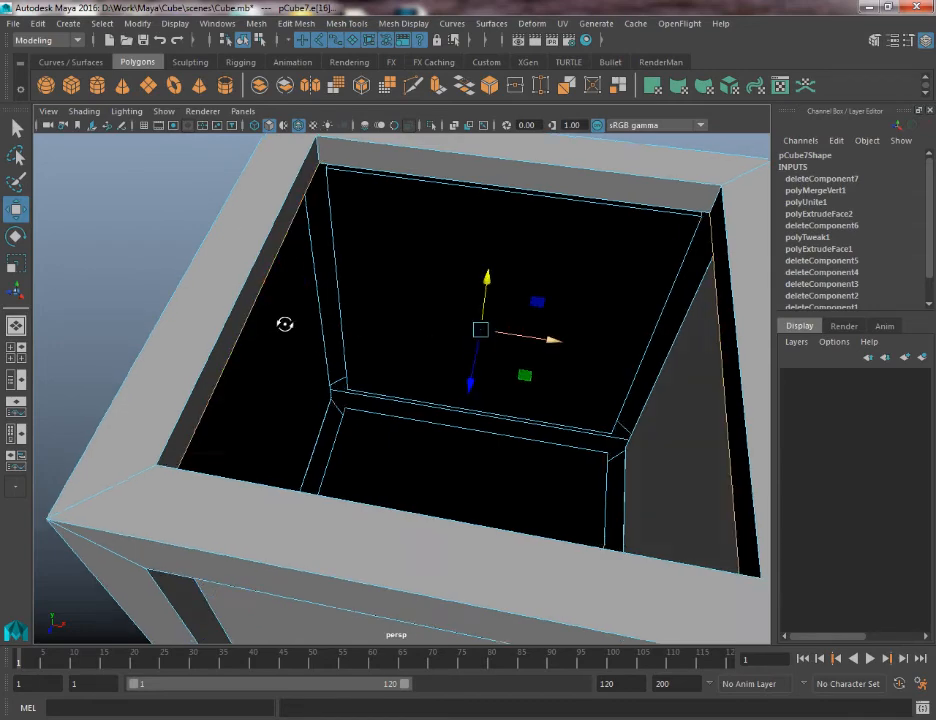
left_click_drag(284, 326, 265, 347, "alt")
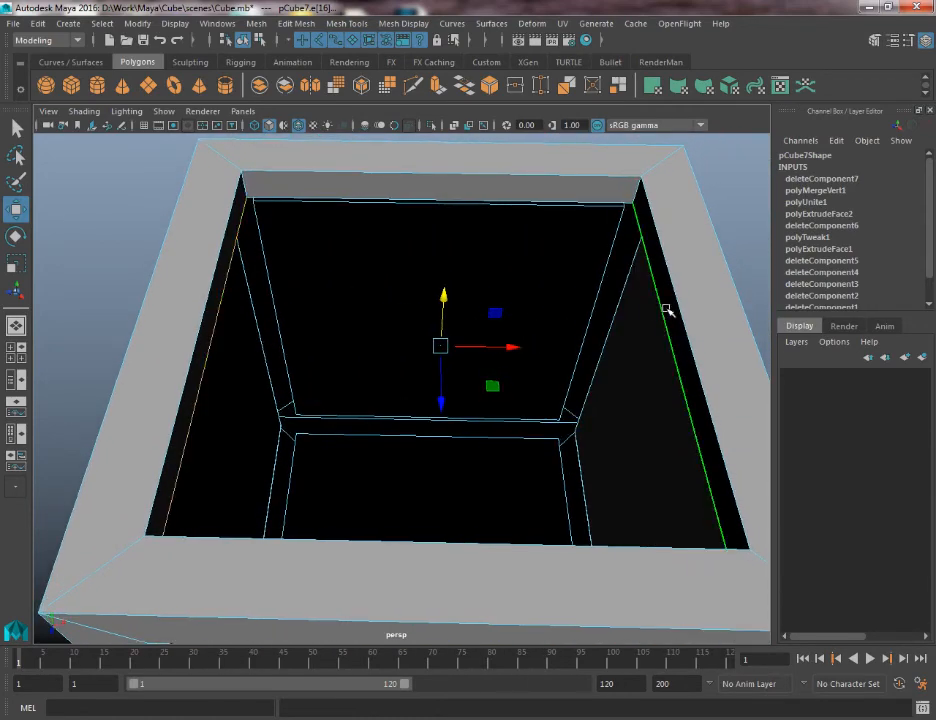
left_click_drag(382, 288, 265, 247, "alt")
- Select the two opposite lower inner edges of the top opening and bridge them with a new recessed surface
left_click(207, 263, "shift")
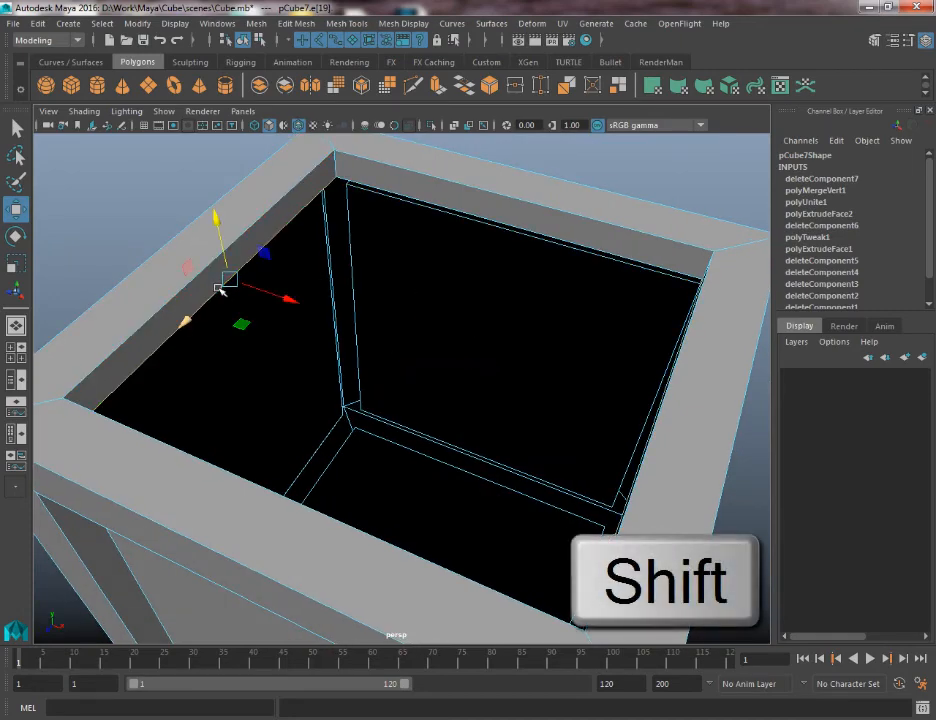
left_click_drag(226, 280, 245, 300, "alt")
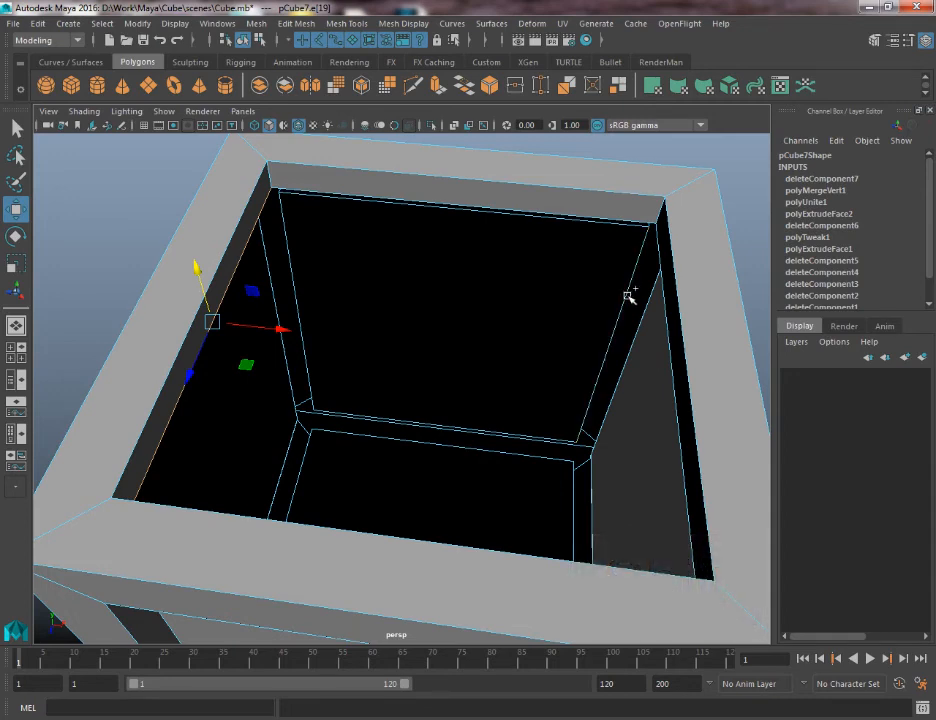
left_click(679, 381)
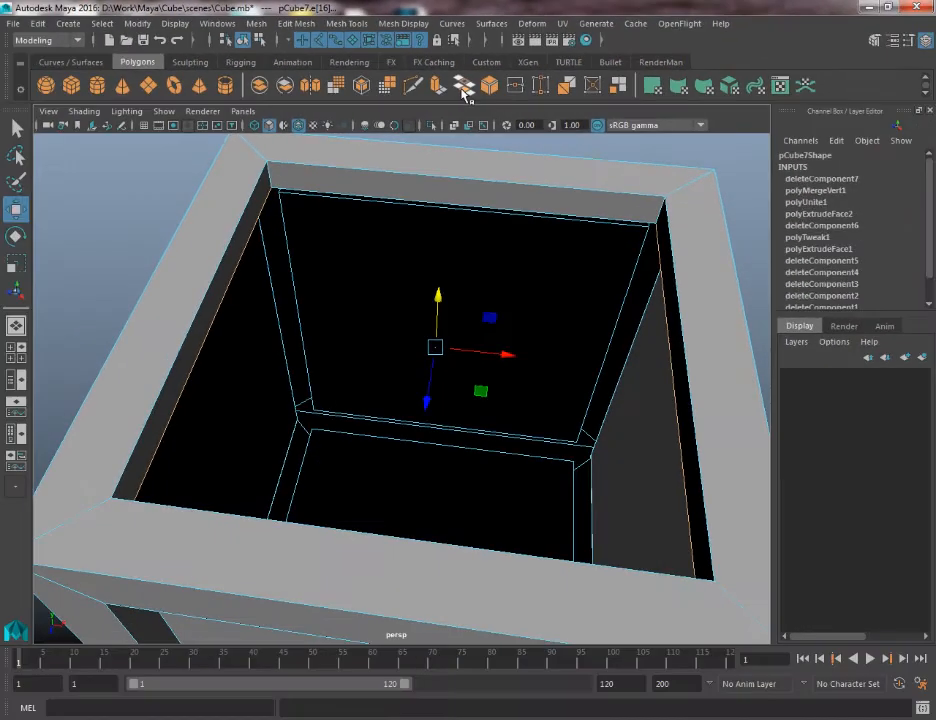
left_click(477, 160)
mouse_move(382, 256)
left_mouse_down("alt")
mouse_move(432, 245)
mouse_move(397, 246)
mouse_move(361, 274)
mouse_move(366, 263)
mouse_move(380, 270)
left_mouse_up("alt")
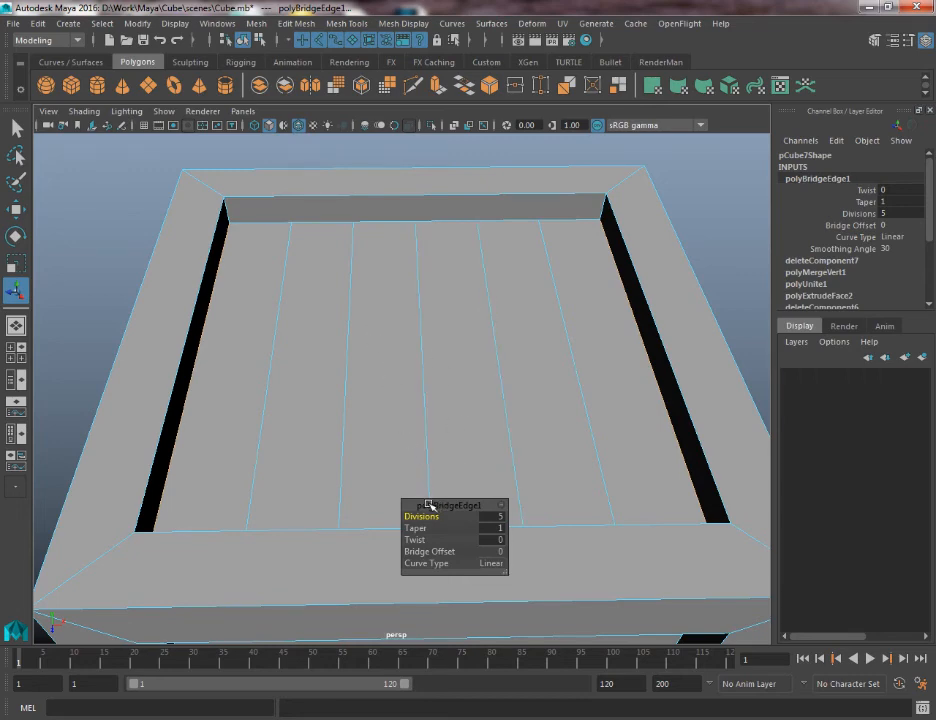
- Try a higher number of bridge divisions, and set Divisions to 0 for a single undivided top face
left_click_drag(428, 505, 309, 305)
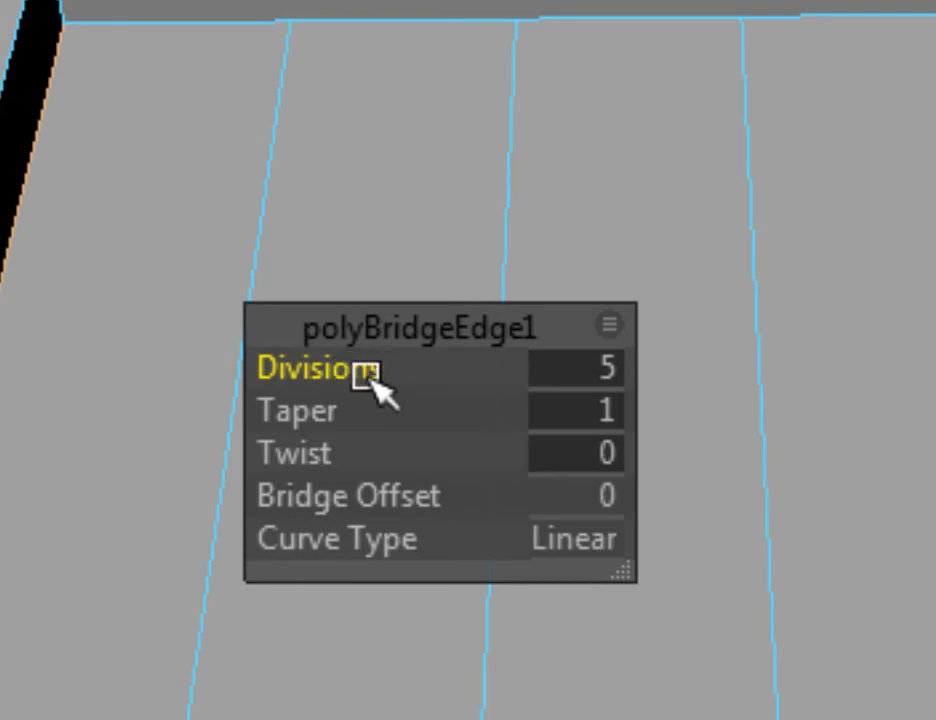
left_click_drag(389, 374, 489, 332)
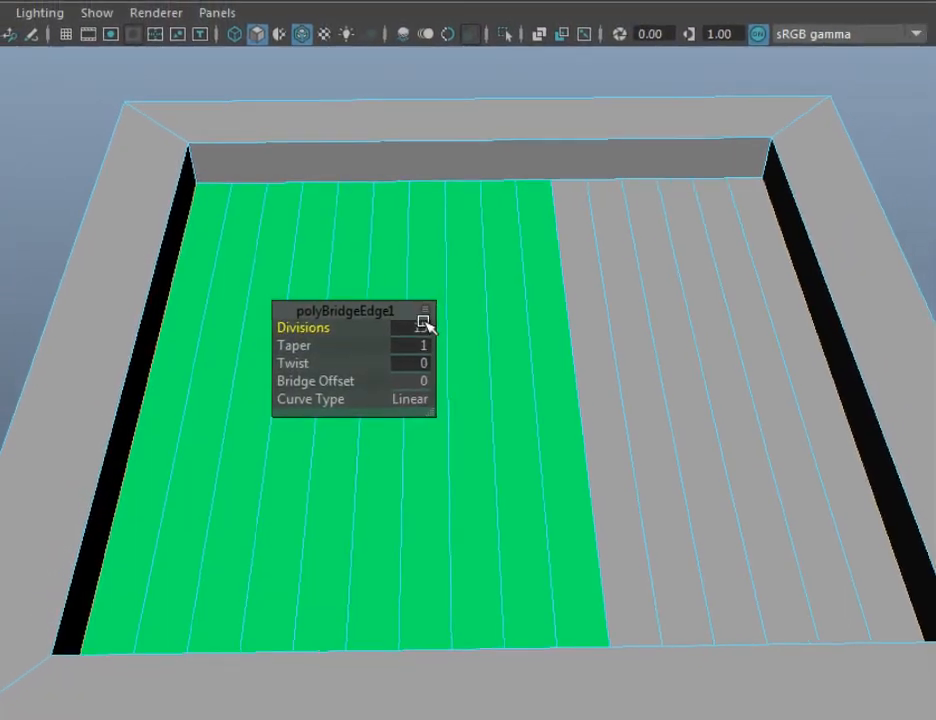
left_click_drag(424, 323, 268, 326)
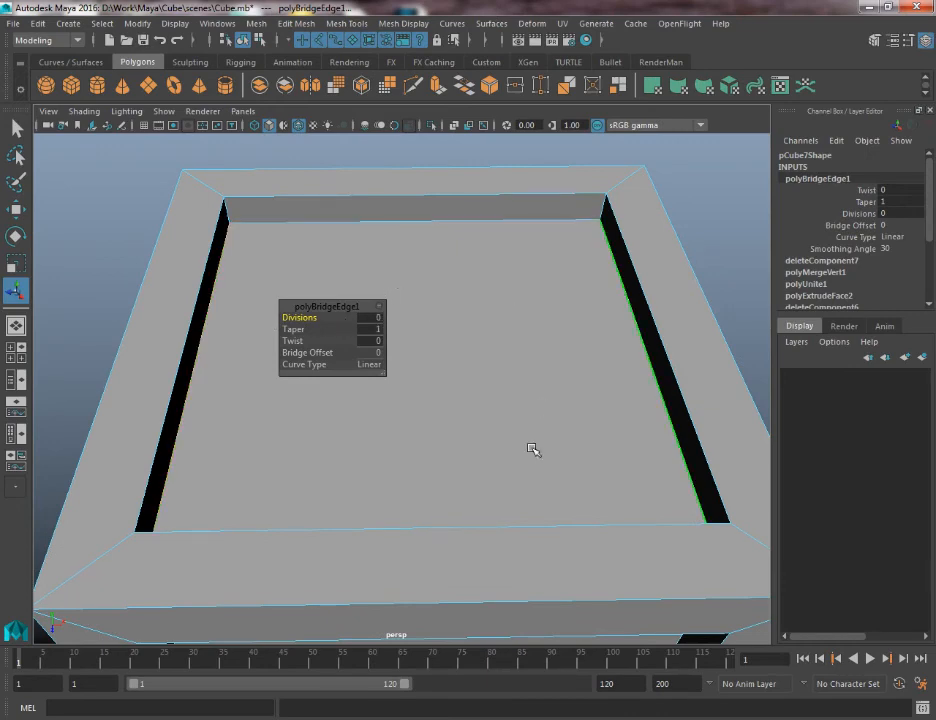
- Examine the bridged top face and its inner borders from several angles, and return the crate to object mode
left_click(424, 265)
left_click_drag(560, 378, 443, 376, "alt")
right_click_drag(443, 376, 269, 315, "alt")
left_click_drag(269, 315, 385, 299, "alt")
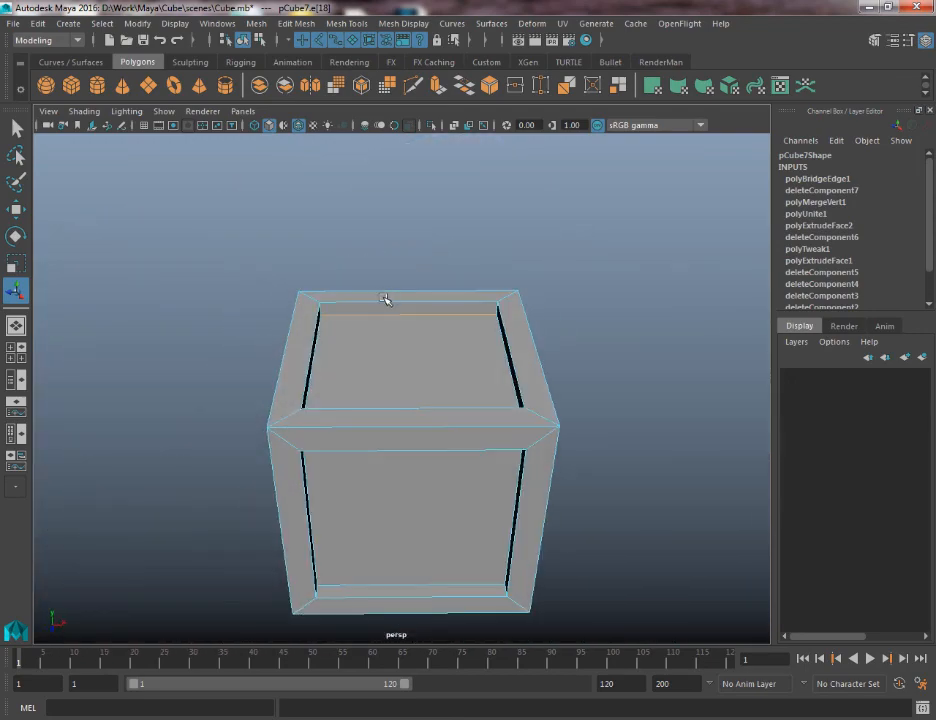
right_click_drag(385, 299, 489, 452, "alt")
left_click_drag(424, 405, 476, 404, "alt")
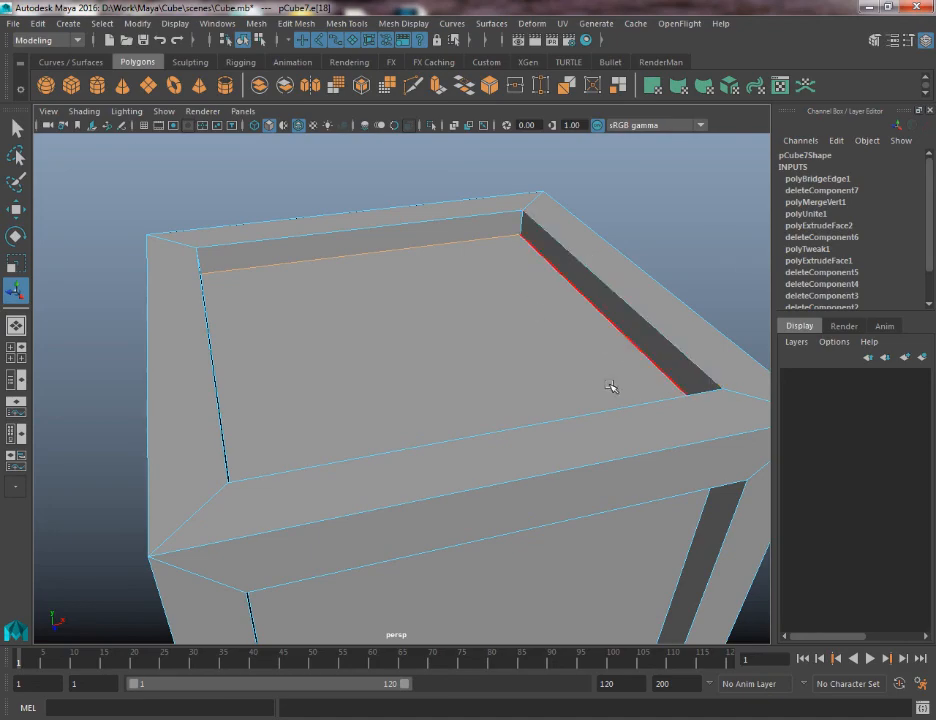
left_click_drag(612, 387, 501, 342, "alt")
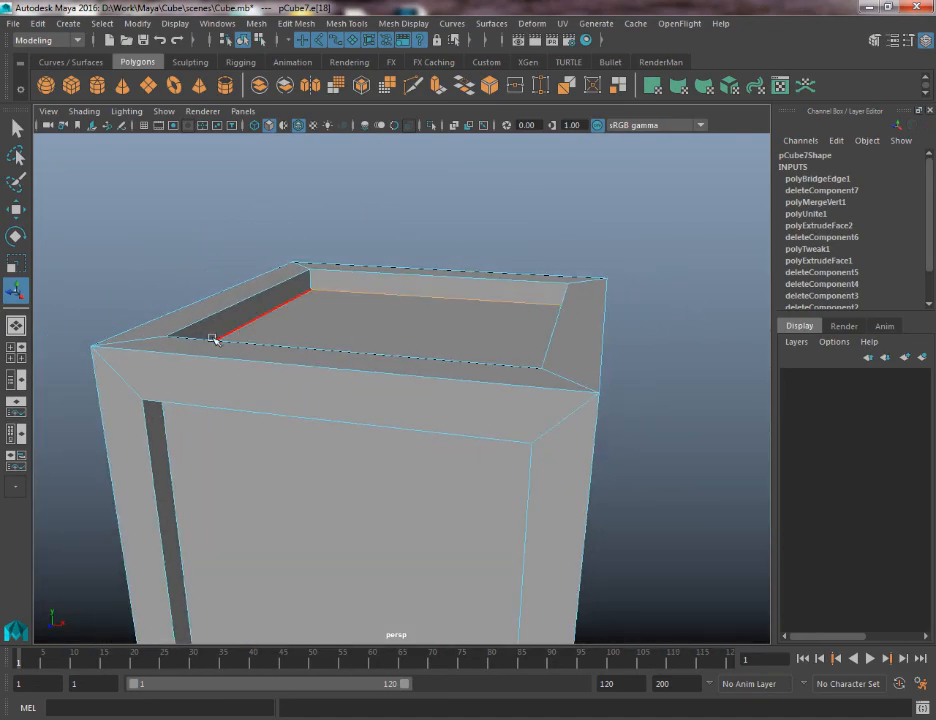
left_click_drag(334, 324, 407, 448, "alt")
left_click_drag(539, 355, 315, 265, "alt")
left_click_drag(289, 219, 355, 322, "alt")
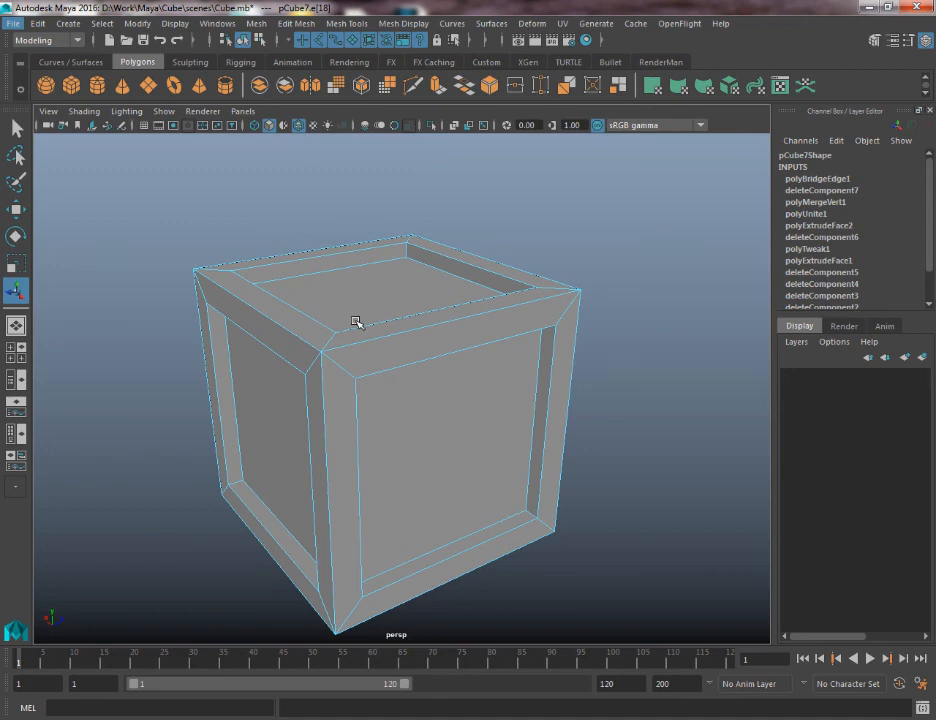
right_click_drag(355, 322, 424, 278)
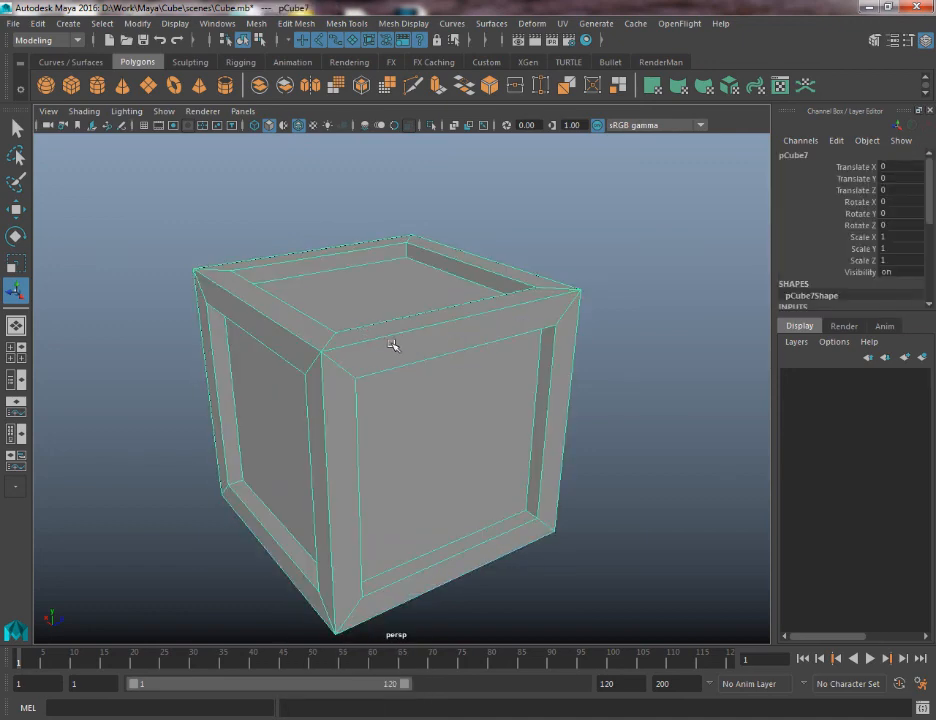